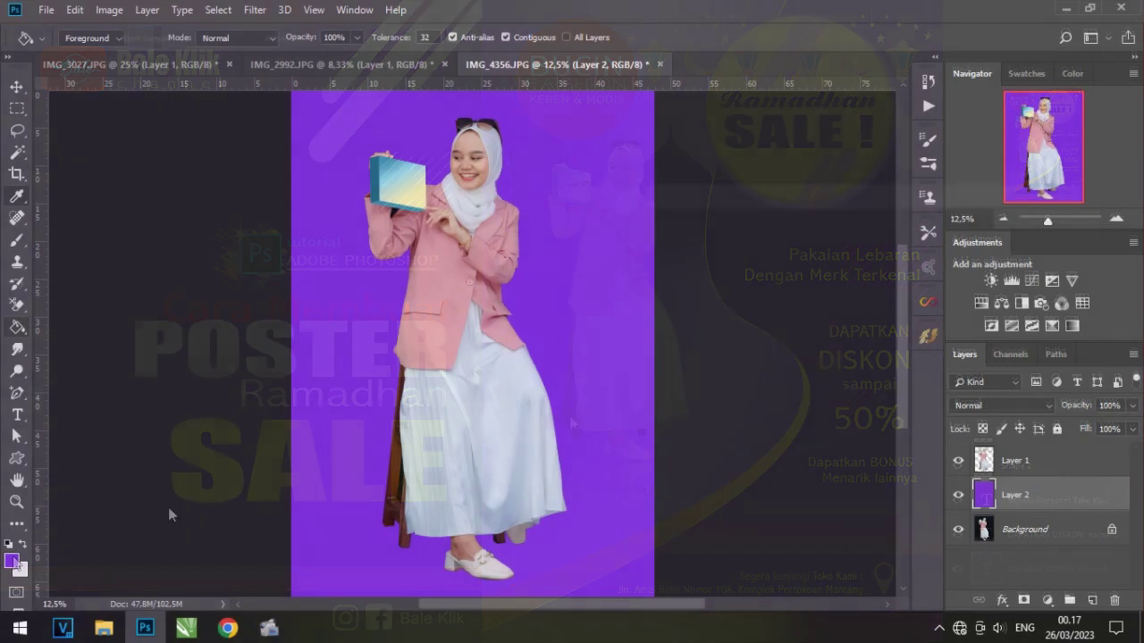
# Step: Fill Layer 2 behind the girl cutout with a solid blue-violet colour
pyautogui.click(11, 561)
pyautogui.moveTo(882, 294); pyautogui.dragTo(848, 286)
pyautogui.click(1029, 223)
pyautogui.click(628, 305)
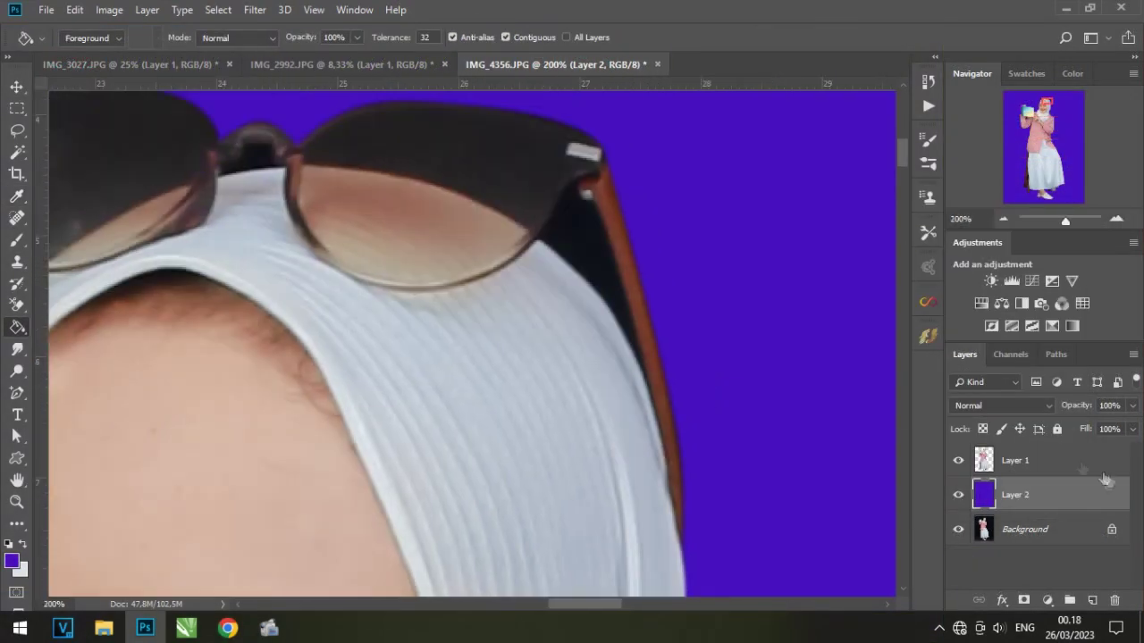
# Step: On Layer 1, trace the first dark gap beside the sunglasses with the Pen and make it a selection
pyautogui.click(1099, 460)
pyautogui.rightClick(16, 393)
pyautogui.click(62, 389)
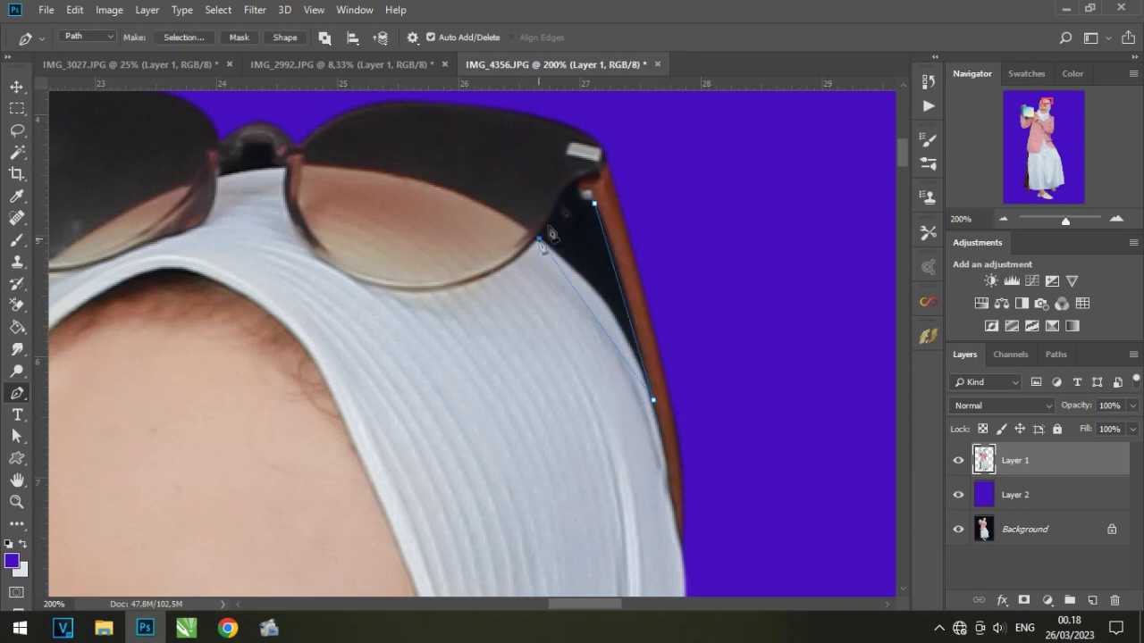
pyautogui.rightClick(16, 393)
pyautogui.click(89, 444)
pyautogui.click(562, 194)
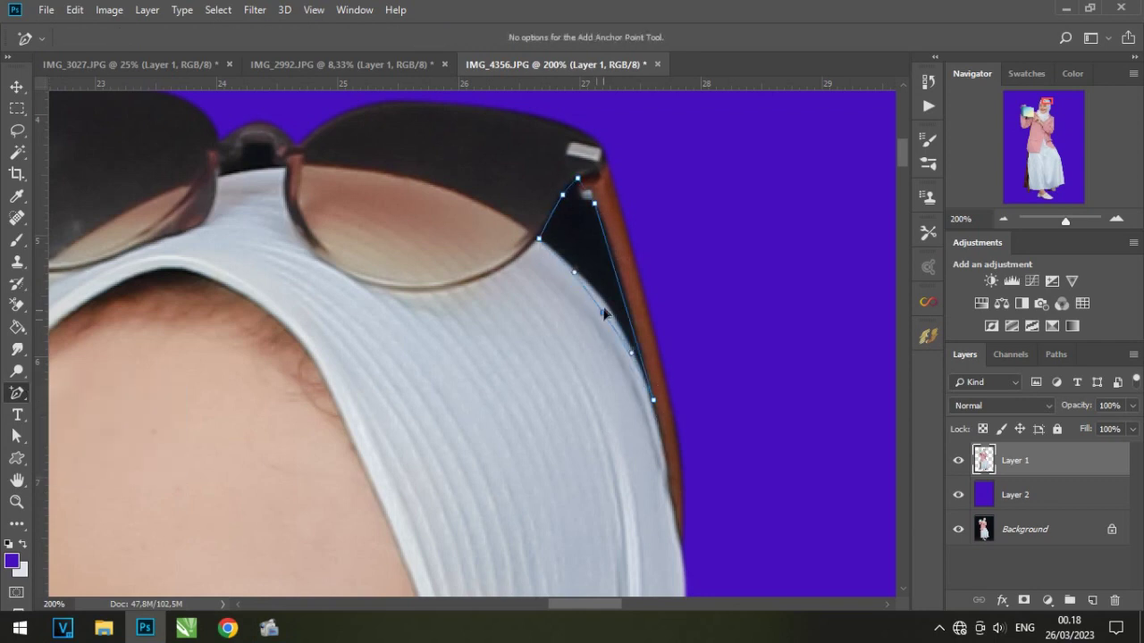
pyautogui.rightClick(618, 279)
pyautogui.click(666, 334)
pyautogui.click(739, 280)
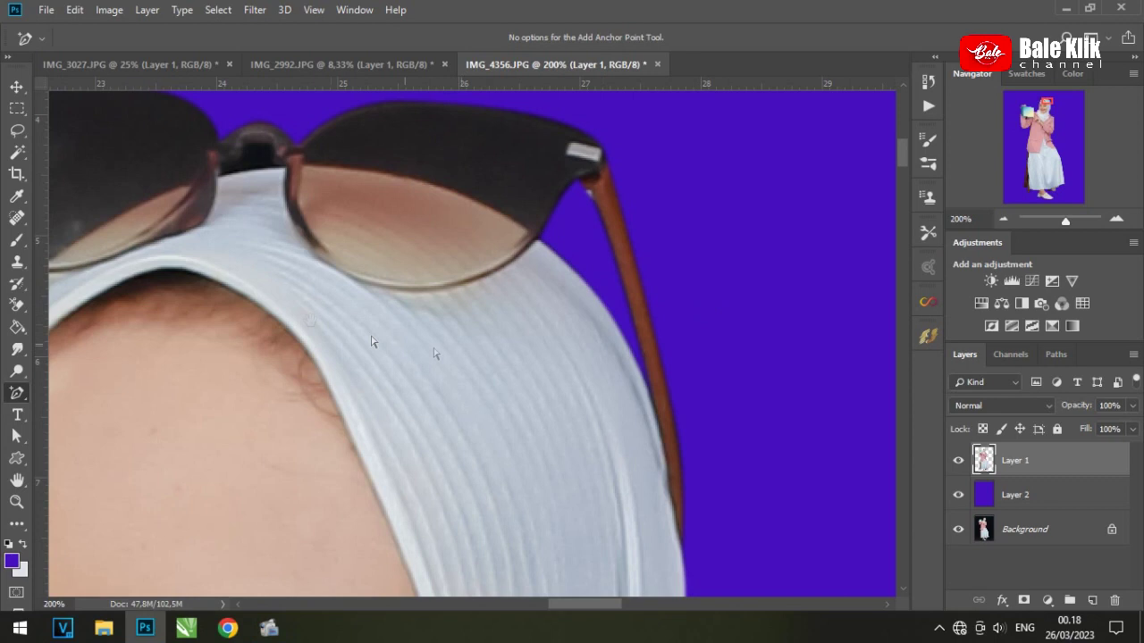
# Step: Trace a second dark gap around the sunglasses and convert the path to a selection
pyautogui.rightClick(16, 393)
pyautogui.click(81, 394)
pyautogui.click(368, 246)
pyautogui.rightClick(16, 393)
pyautogui.click(90, 444)
pyautogui.rightClick(404, 263)
pyautogui.click(446, 340)
pyautogui.click(742, 315)
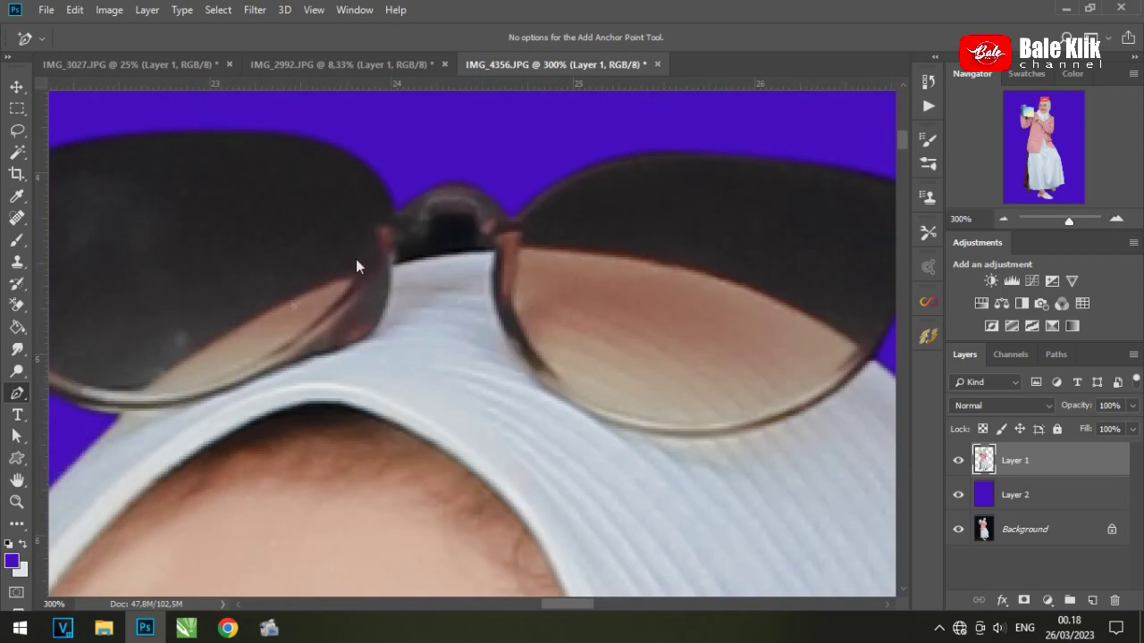
# Step: Select the dark gap under the glasses bridge from a pen path and delete it
pyautogui.press('p')
pyautogui.click(392, 264)
pyautogui.rightClick(16, 393)
pyautogui.click(89, 444)
pyautogui.rightClick(485, 242)
pyautogui.click(524, 309)
pyautogui.press('Return')
pyautogui.press('Delete')
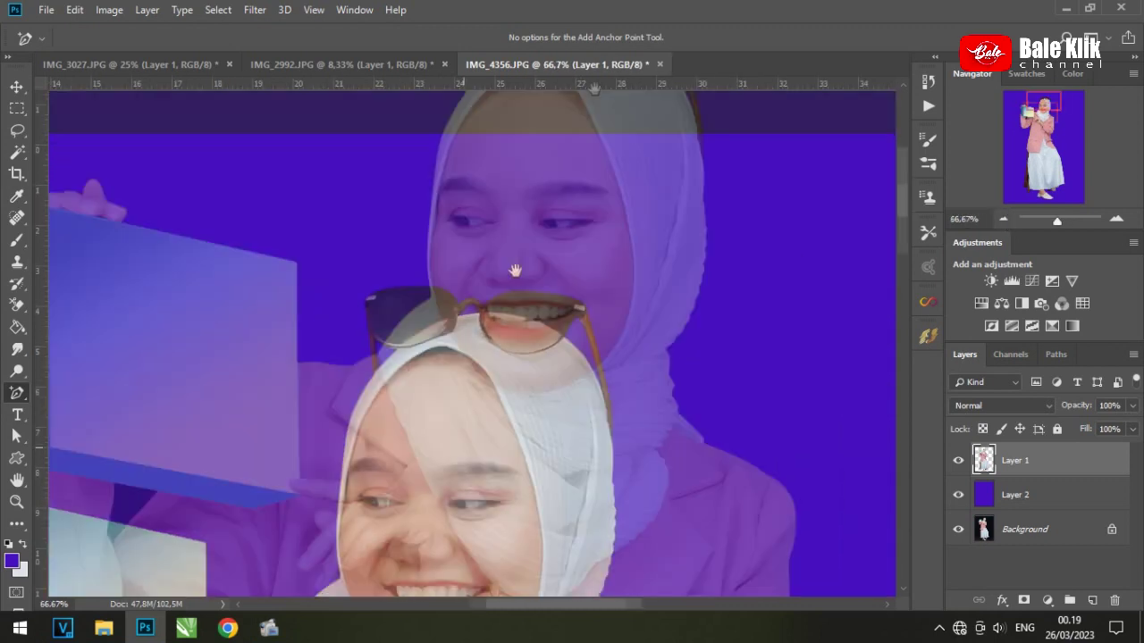
# Step: Trace the dark gap under the held box and turn it into a selection
pyautogui.rightClick(16, 393)
pyautogui.click(89, 390)
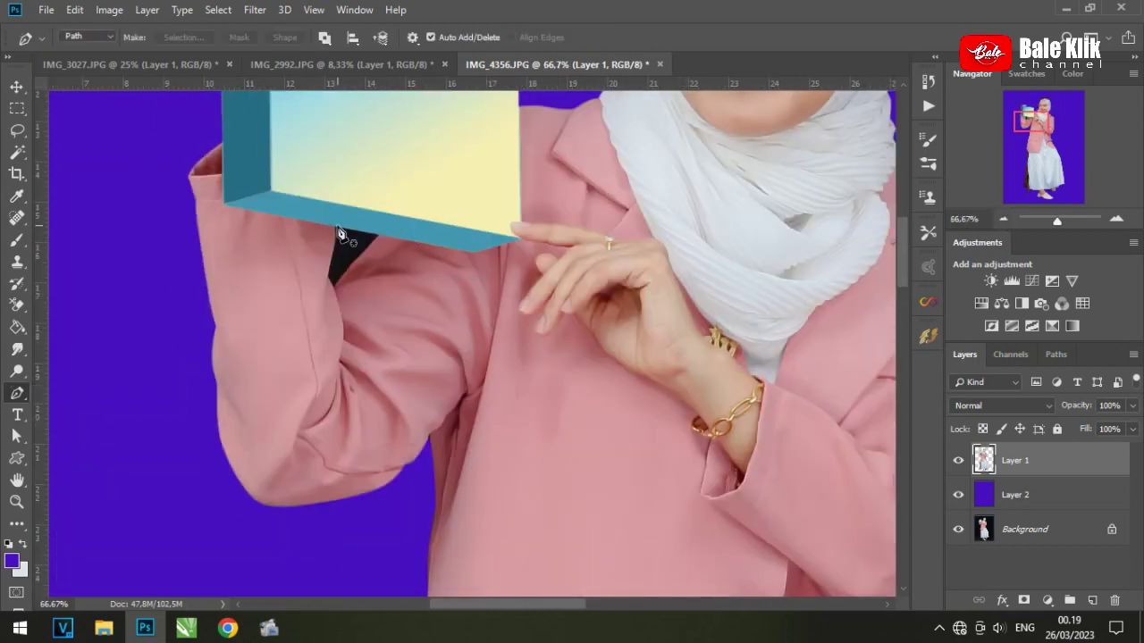
pyautogui.rightClick(382, 244)
pyautogui.click(420, 324)
pyautogui.click(738, 278)
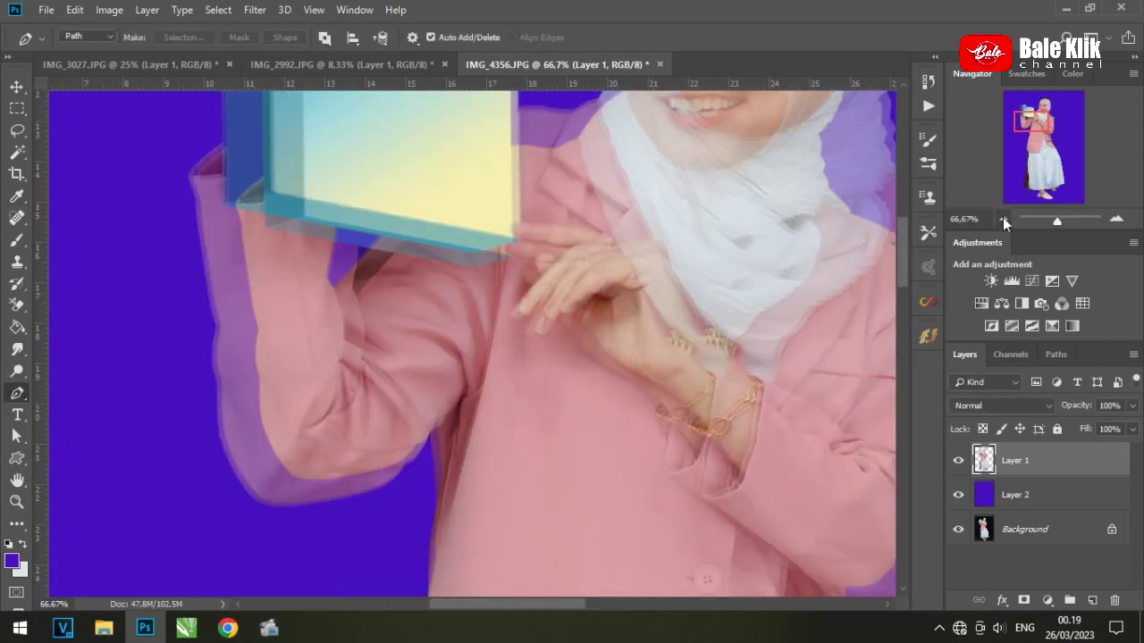
pyautogui.click(1003, 219)
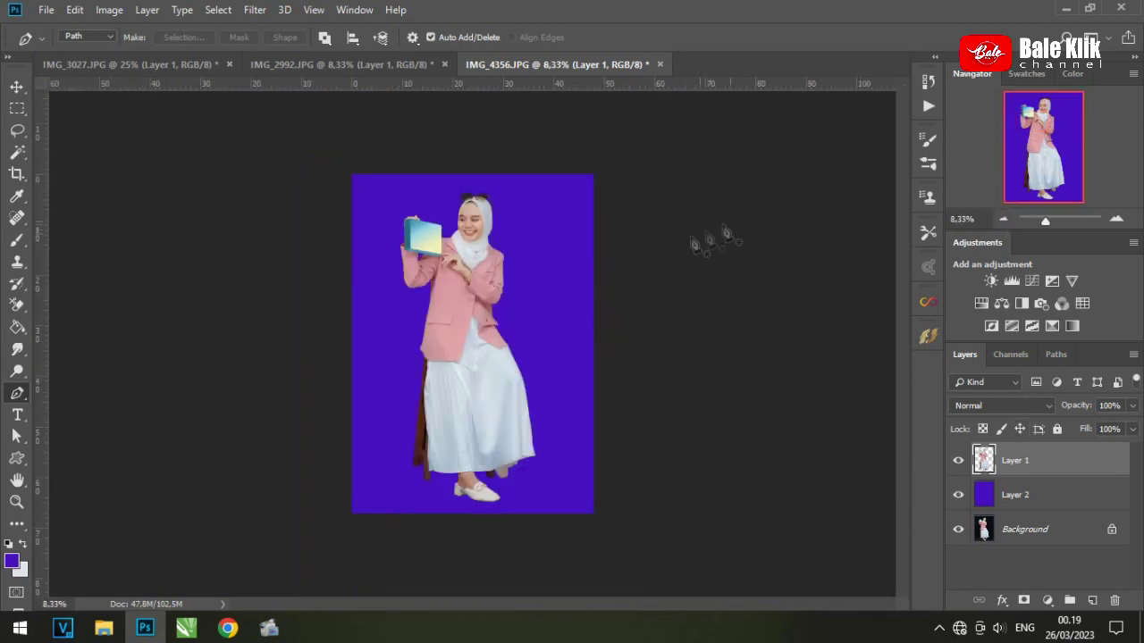
pyautogui.hotkey('ctrl', 't')
# Step: Scale the girl cutout down slightly and nudge her into place
pyautogui.moveTo(555, 192)
pyautogui.mouseDown()
pyautogui.moveTo(486, 264)
pyautogui.moveTo(468, 232)
pyautogui.mouseUp()
pyautogui.press('Return')
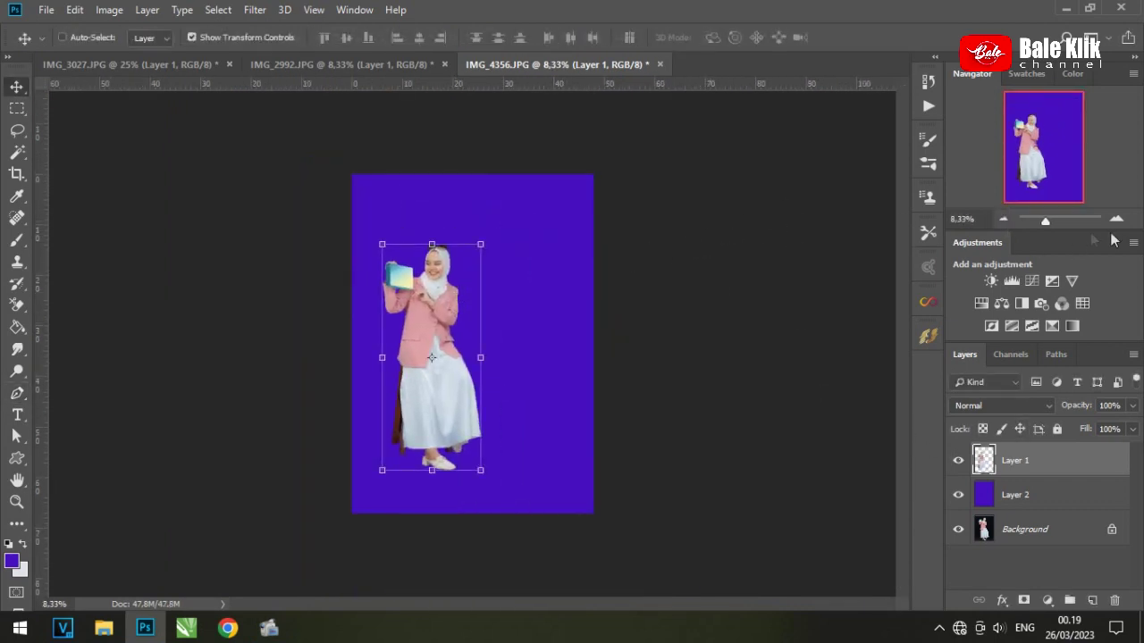
pyautogui.click(1116, 219)
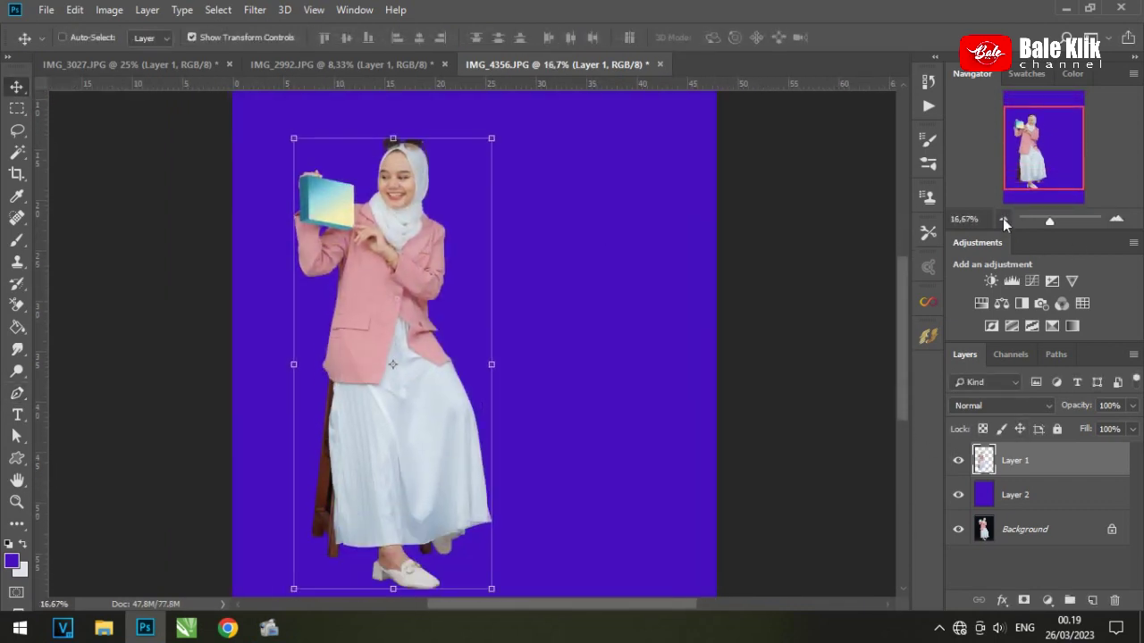
pyautogui.click(1003, 219)
pyautogui.moveTo(444, 320); pyautogui.dragTo(446, 324)
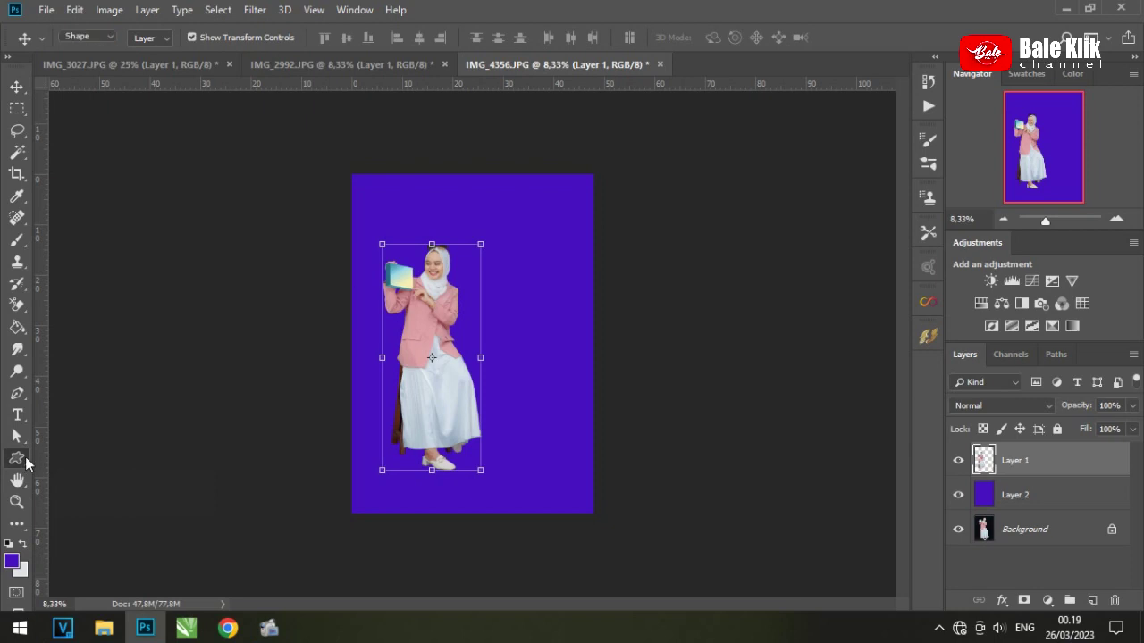
# Step: Draw a purple rectangle covering the poster's right half
pyautogui.rightClick(27, 462)
pyautogui.click(71, 458)
pyautogui.click(156, 41)
pyautogui.click(234, 70)
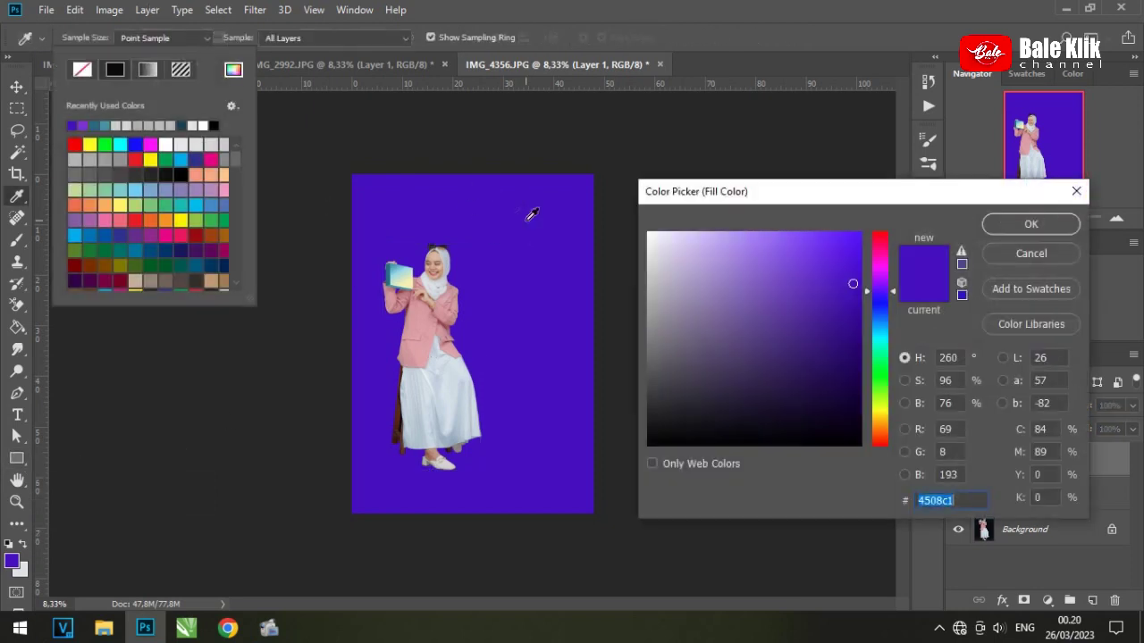
pyautogui.click(1030, 224)
pyautogui.moveTo(488, 173); pyautogui.dragTo(594, 513)
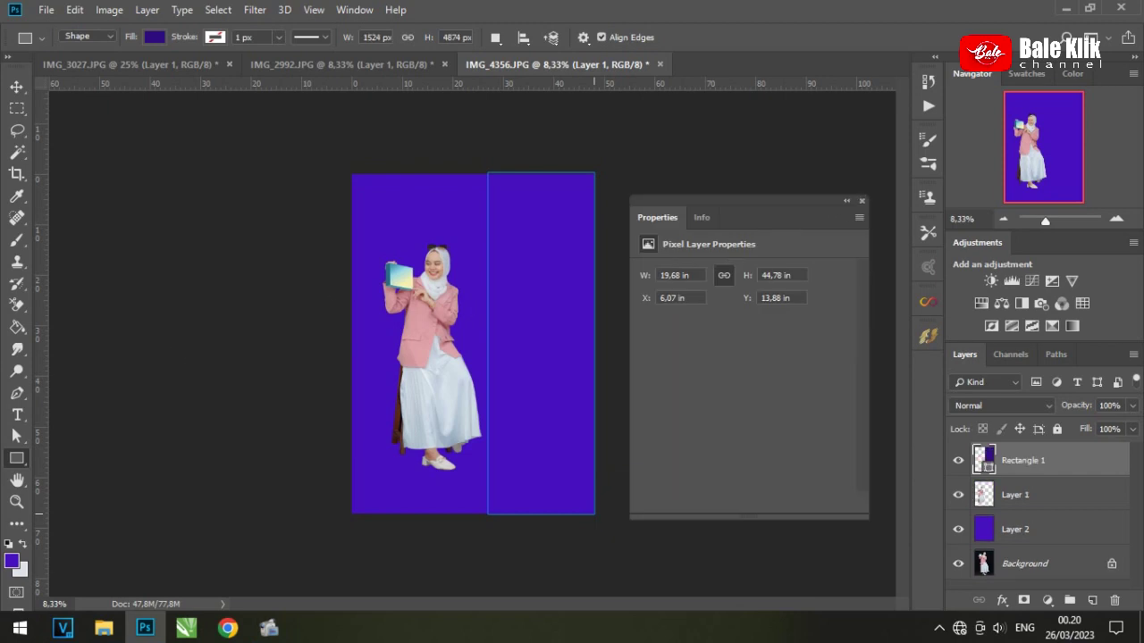
# Step: Add a mid-left anchor and drag points so the rectangle's left edge bows into an arc
pyautogui.click(21, 397)
pyautogui.rightClick(17, 393)
pyautogui.click(89, 443)
pyautogui.click(488, 338)
pyautogui.moveTo(488, 338); pyautogui.dragTo(497, 332)
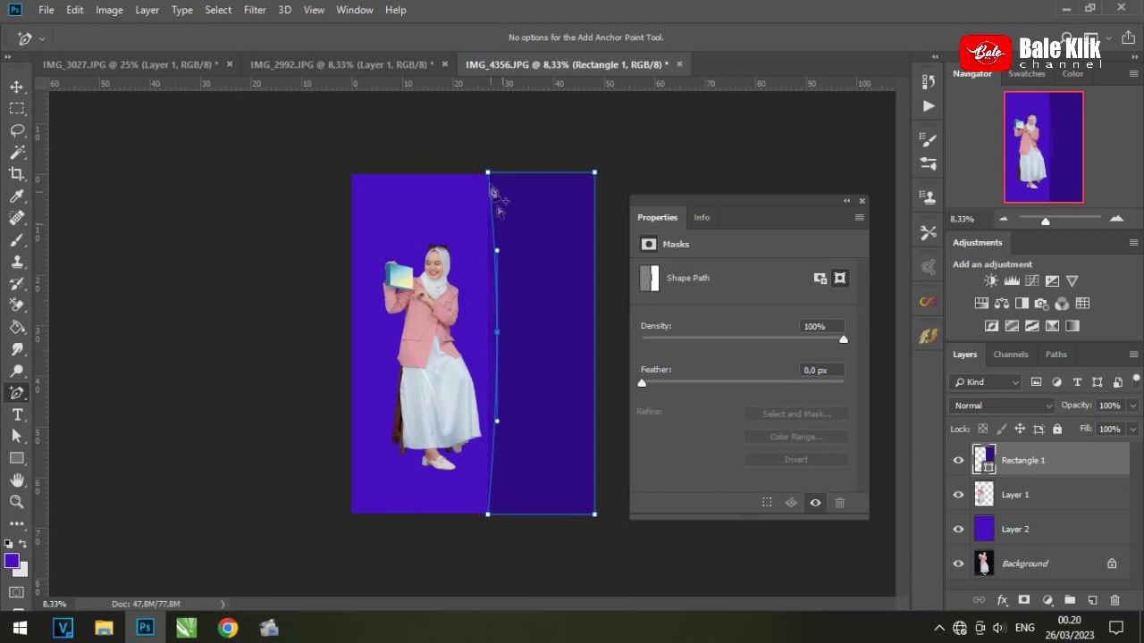
pyautogui.moveTo(495, 254); pyautogui.dragTo(504, 208)
pyautogui.moveTo(362, 521); pyautogui.dragTo(350, 513)
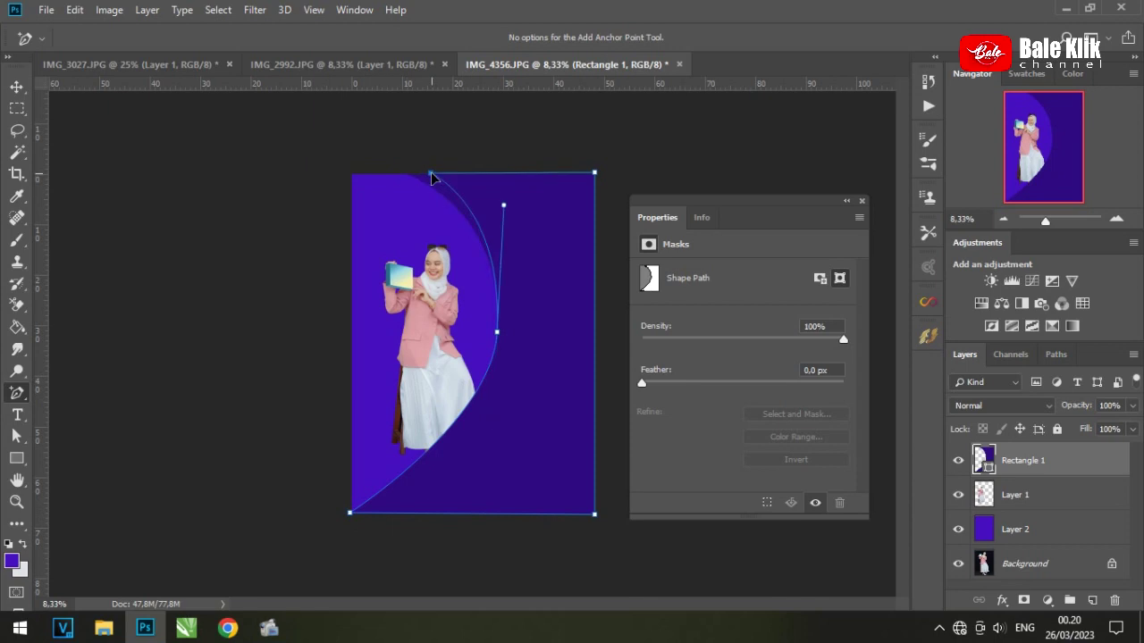
pyautogui.moveTo(497, 331); pyautogui.dragTo(502, 340)
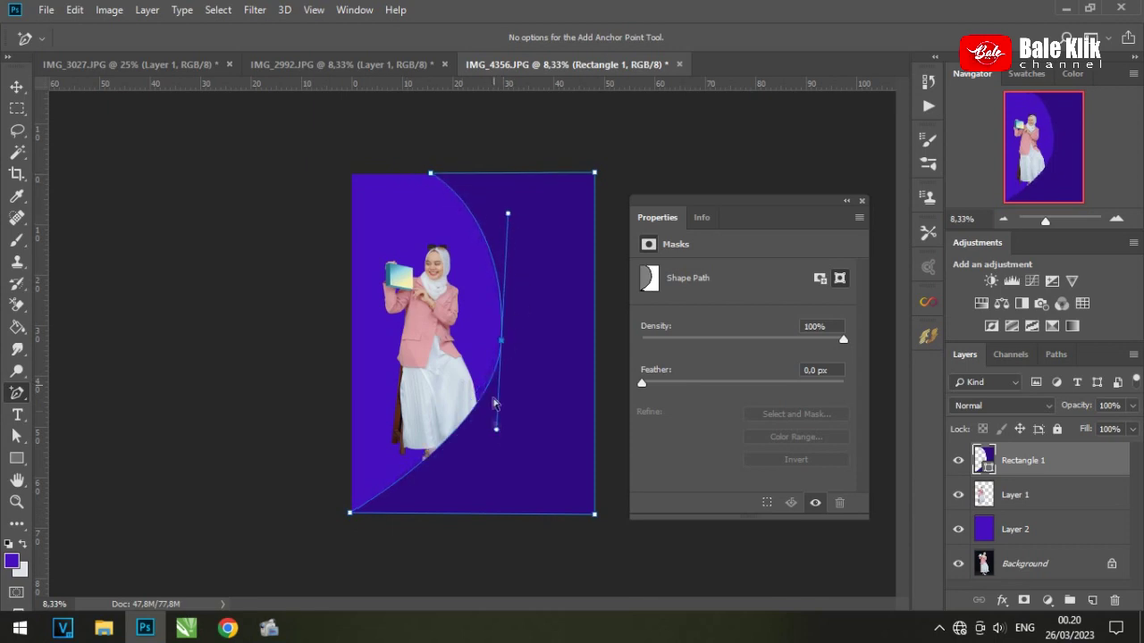
pyautogui.moveTo(505, 216); pyautogui.dragTo(510, 220)
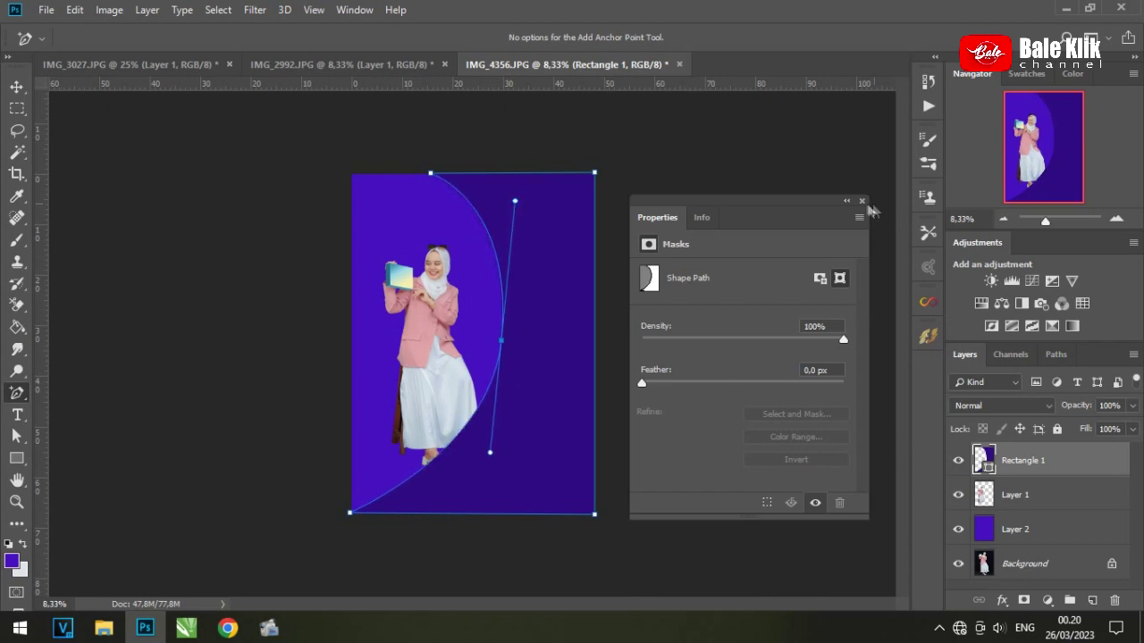
pyautogui.click(863, 201)
pyautogui.click(1018, 495)
# Step: Scale the girl cutout down to about 82% and shift her left
pyautogui.hotkey('ctrl', 't')
pyautogui.moveTo(497, 471); pyautogui.dragTo(459, 437)
pyautogui.moveTo(447, 379); pyautogui.dragTo(439, 374)
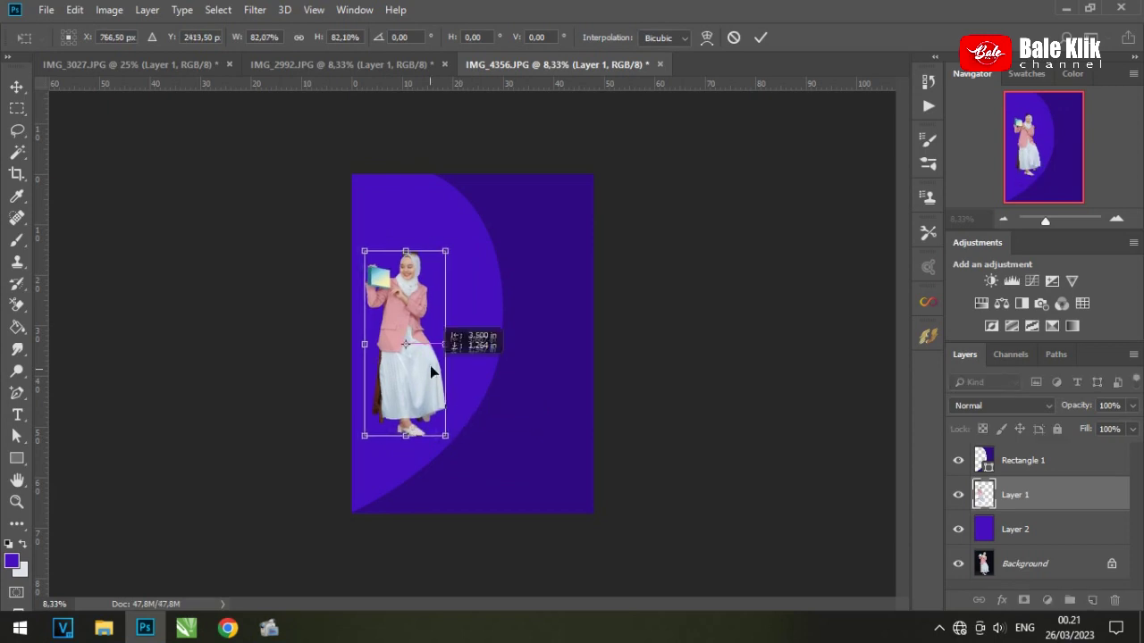
pyautogui.press('Return')
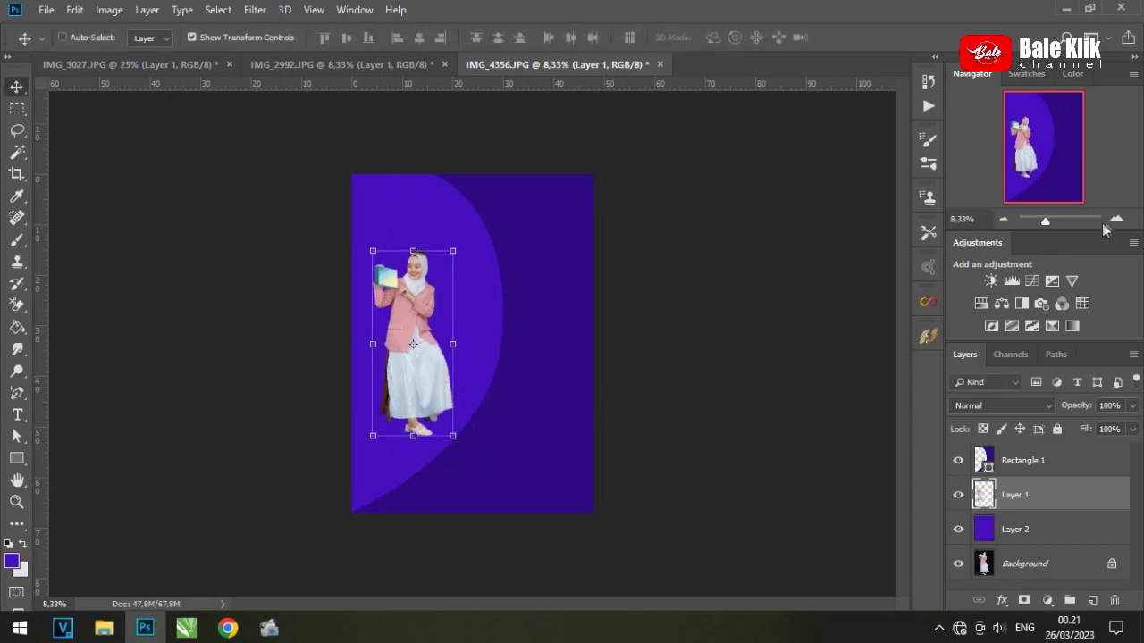
pyautogui.click(1116, 219)
# Step: Adjust the curve handle on Rectangle 1's arc, then add a new empty Layer 3
pyautogui.click(1019, 460)
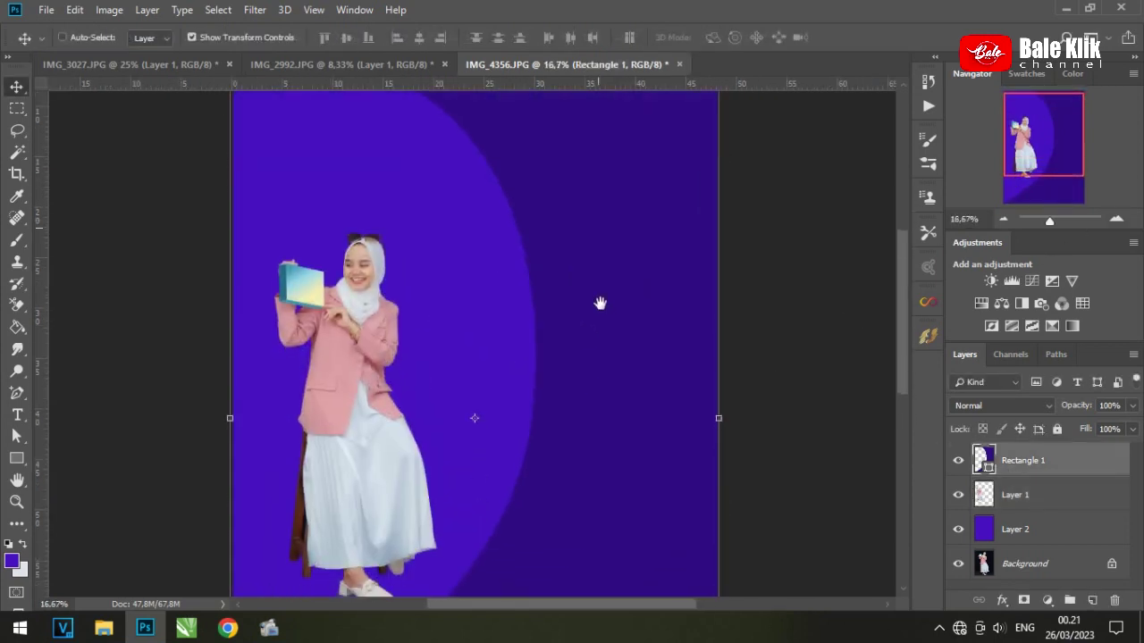
pyautogui.press('p')
pyautogui.click(1003, 219)
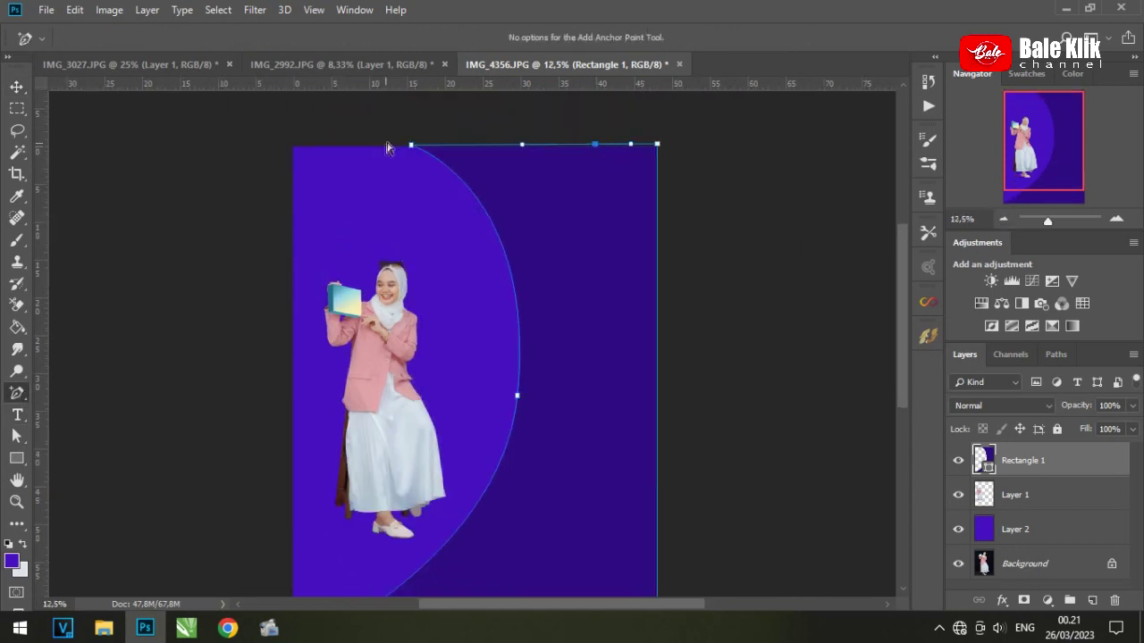
pyautogui.moveTo(539, 191); pyautogui.dragTo(531, 208)
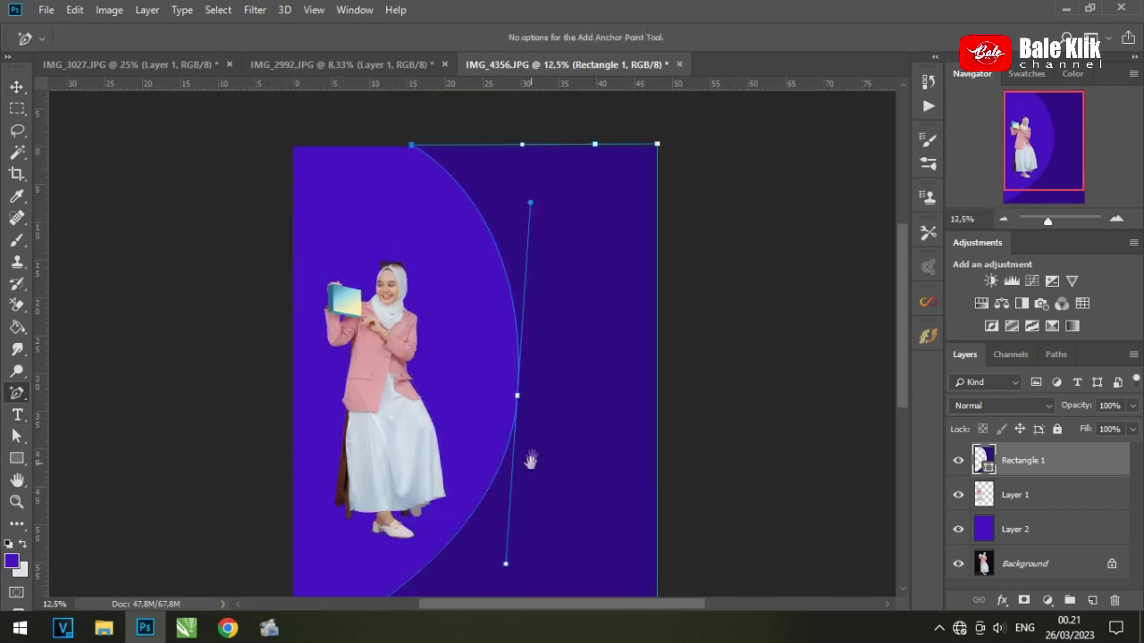
pyautogui.moveTo(531, 461); pyautogui.dragTo(563, 428)
pyautogui.click(1016, 499)
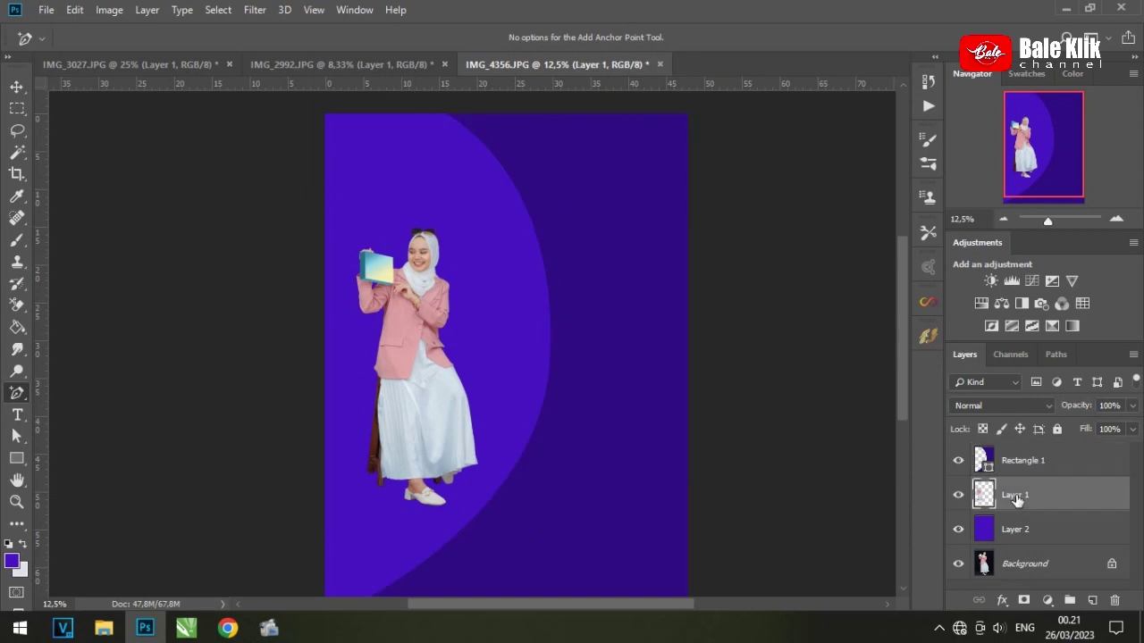
pyautogui.click(1092, 601)
# Step: Paint light-purple soft brush strokes along the arc's inner edge on Layer 3
pyautogui.click(11, 560)
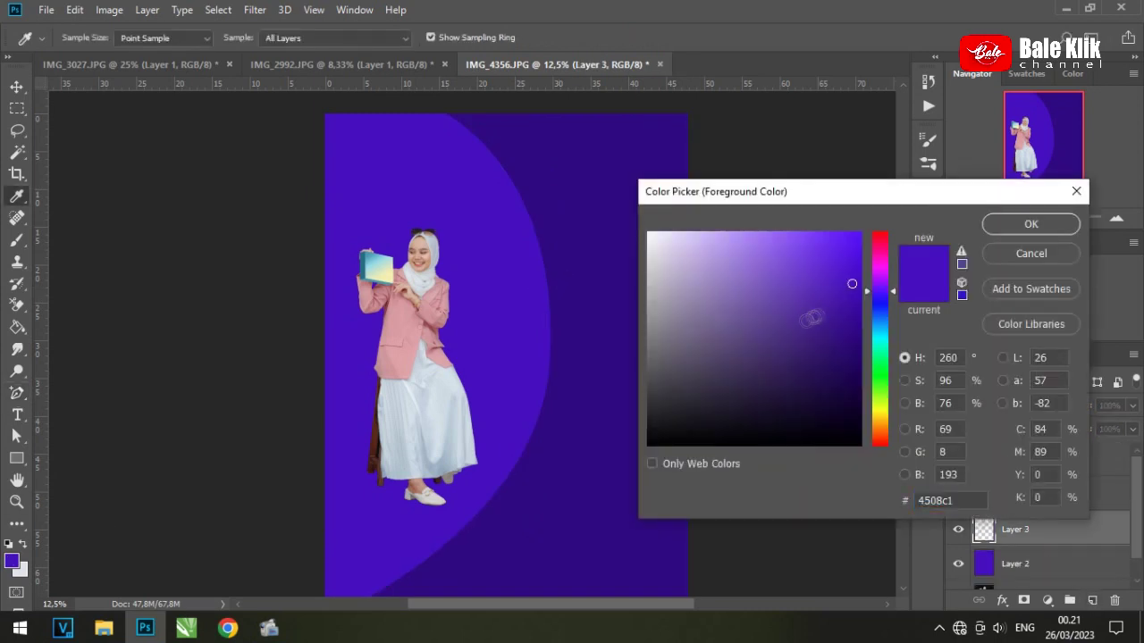
pyautogui.click(728, 256)
pyautogui.click(1028, 224)
pyautogui.press('b')
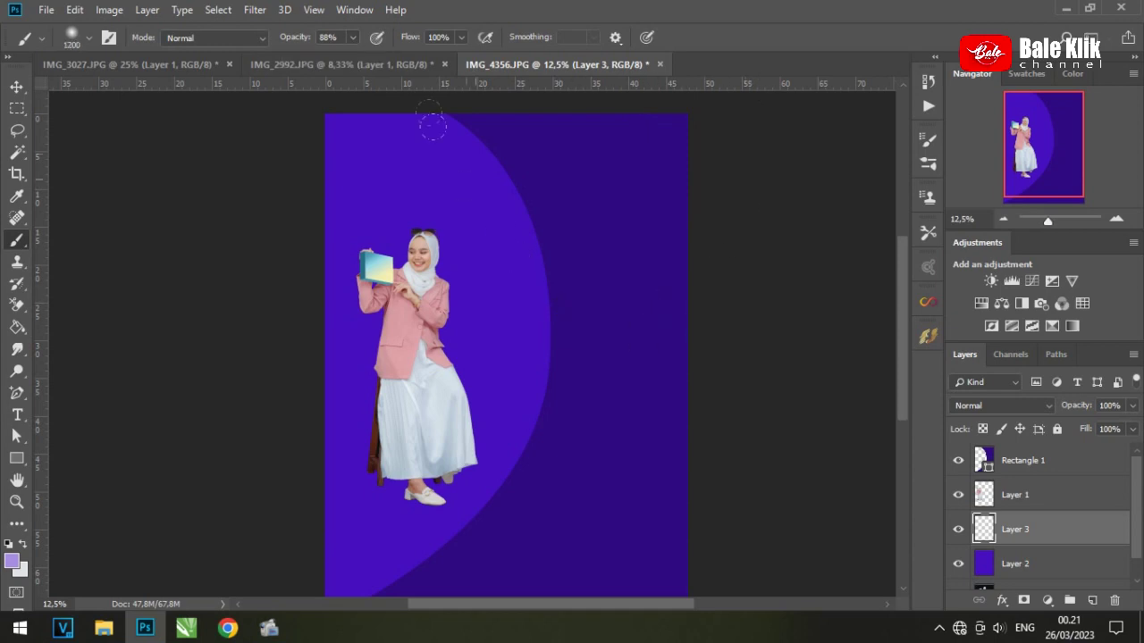
pyautogui.moveTo(432, 125); pyautogui.dragTo(366, 598)
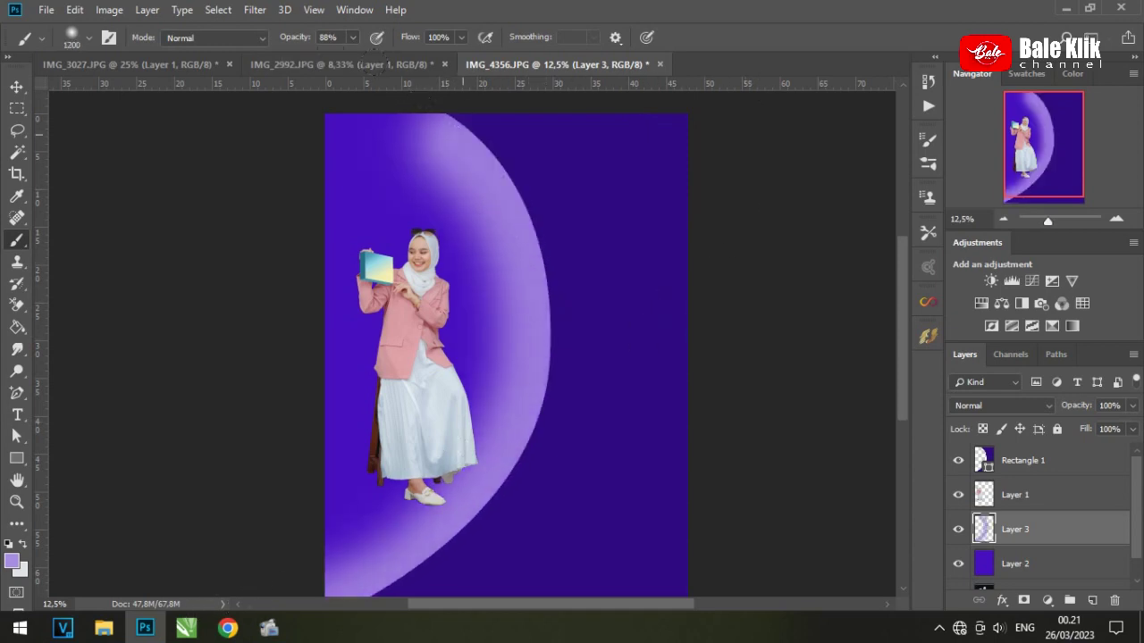
pyautogui.moveTo(398, 121); pyautogui.dragTo(344, 595)
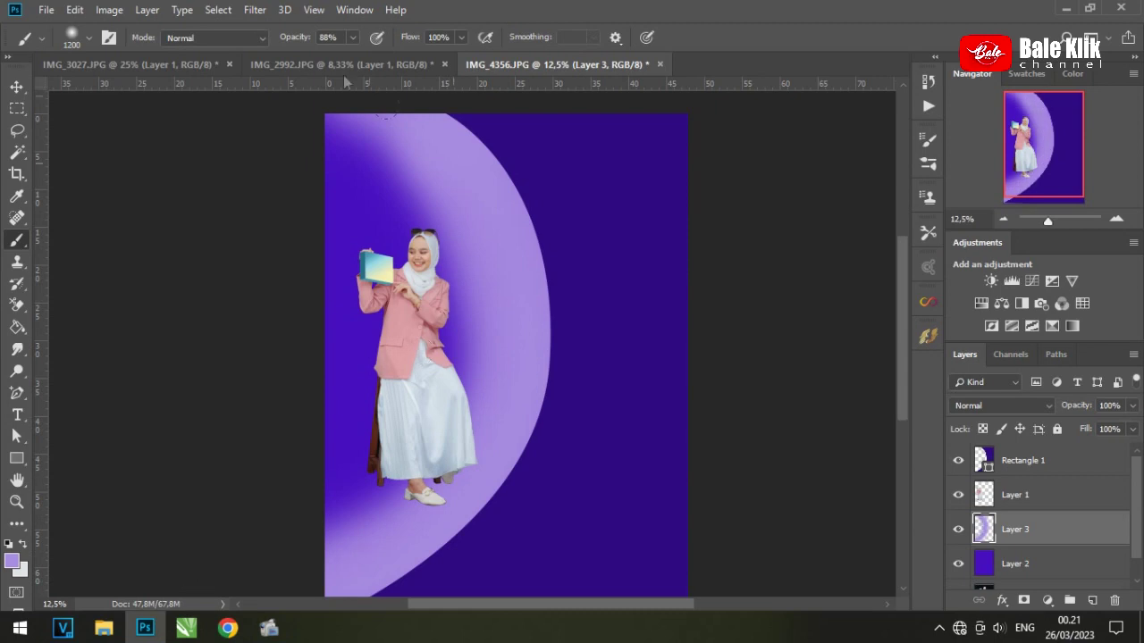
# Step: Soften the glow with a Gaussian Blur of about 150 pixels
pyautogui.click(254, 10)
pyautogui.click(508, 258)
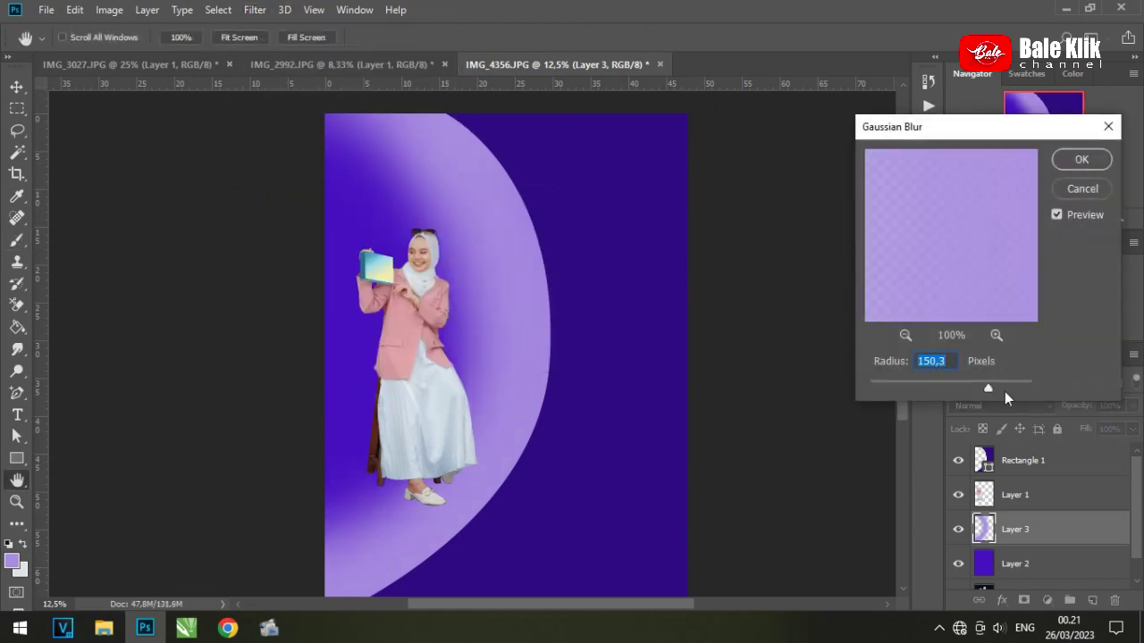
pyautogui.moveTo(1004, 386); pyautogui.dragTo(1010, 386)
pyautogui.click(1092, 166)
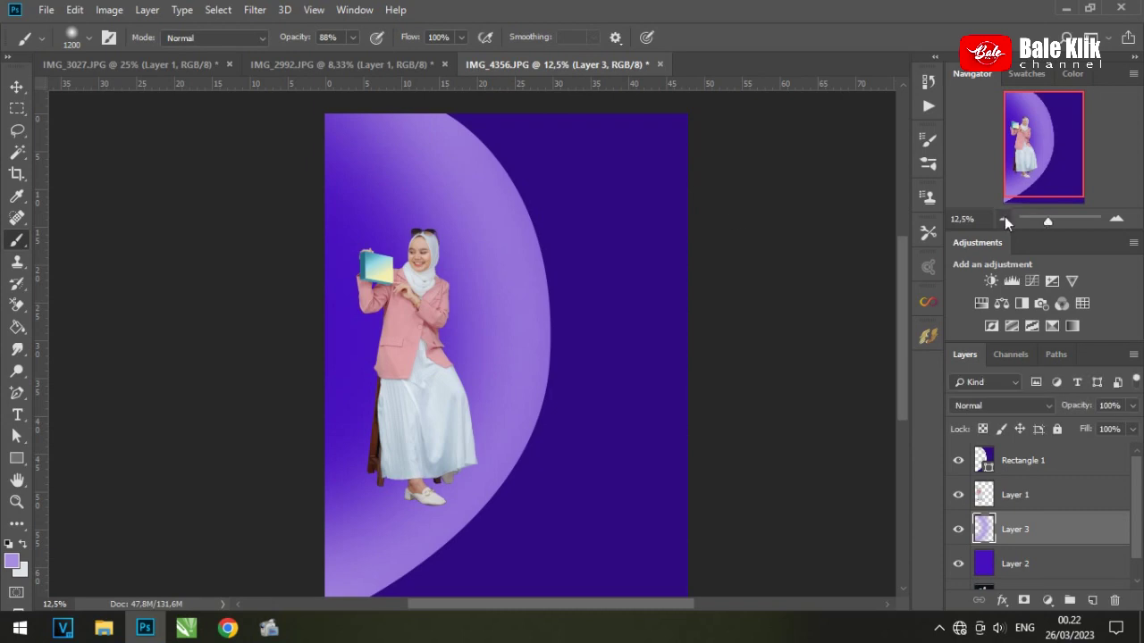
pyautogui.moveTo(596, 393); pyautogui.dragTo(563, 369)
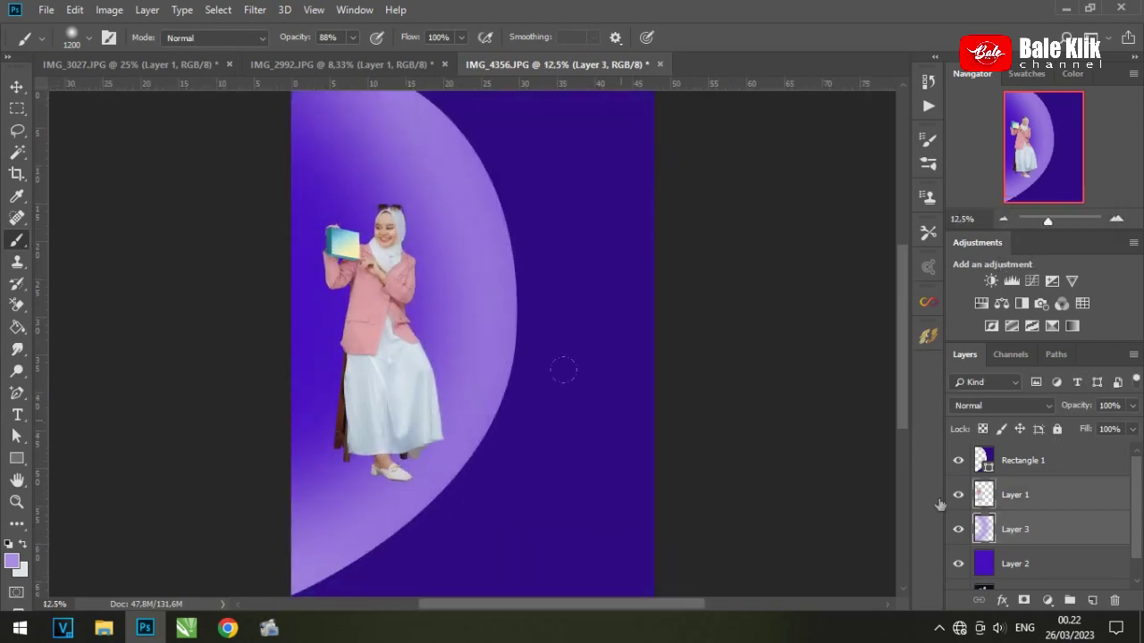
# Step: Enlarge the girl cutout slightly from her bottom edge
pyautogui.click(1014, 494)
pyautogui.press('v')
pyautogui.scroll(2, 468, 304)
pyautogui.moveTo(449, 287); pyautogui.dragTo(462, 256)
pyautogui.press('Return')
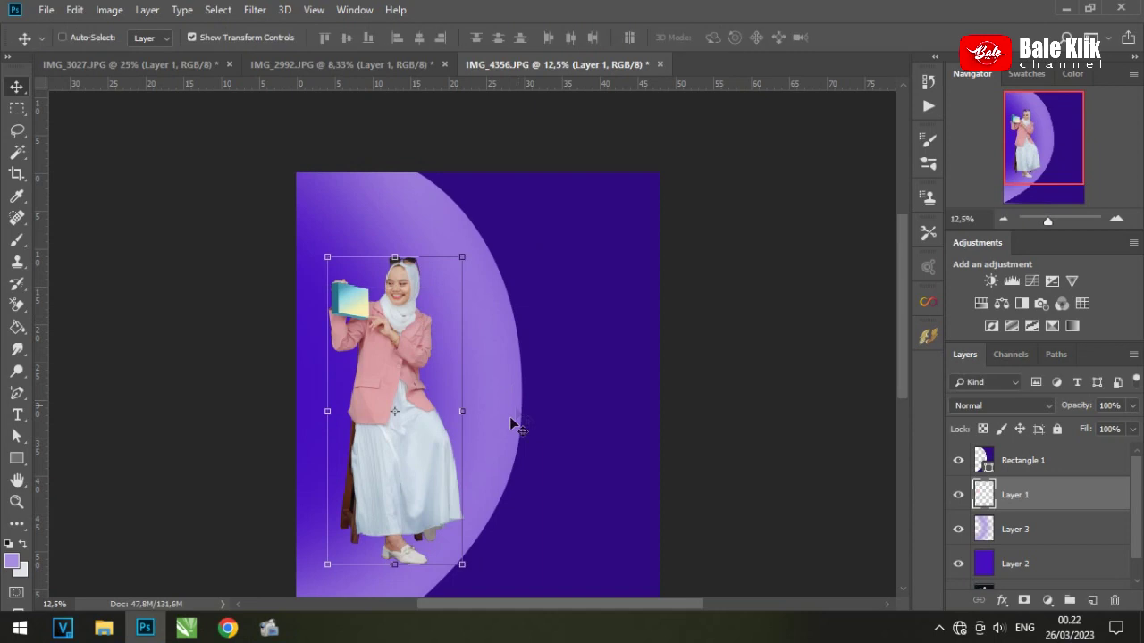
pyautogui.moveTo(510, 416); pyautogui.dragTo(533, 296)
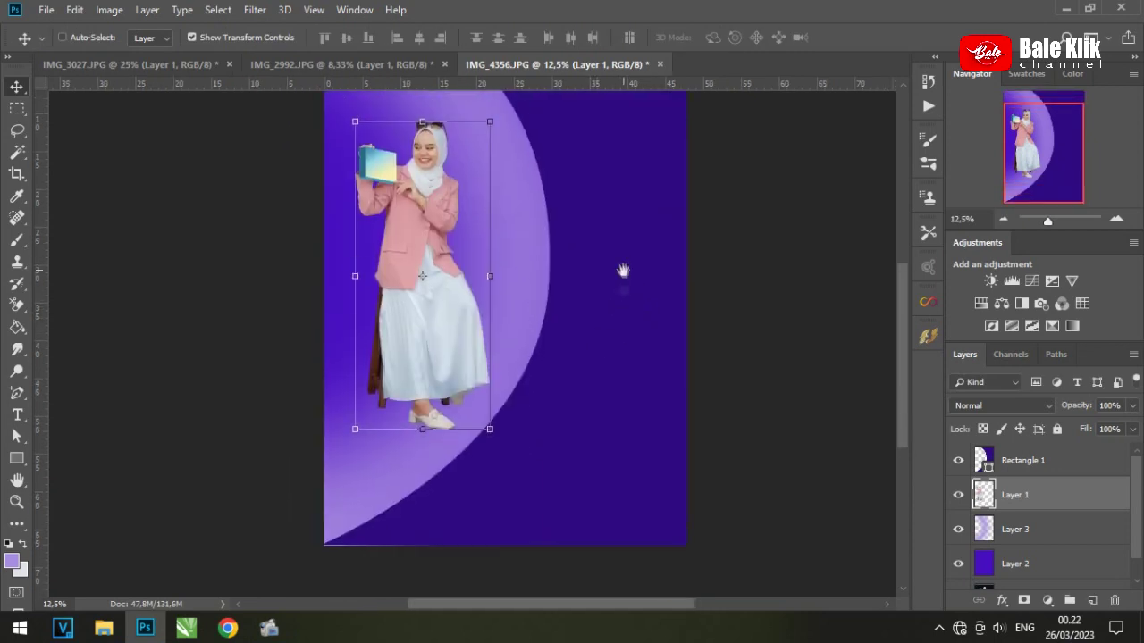
pyautogui.moveTo(622, 271); pyautogui.dragTo(621, 294)
# Step: Drag Rectangle 1's anchors and handles to reshape its edge into an S-shaped wave
pyautogui.keyDown('ctrl'); pyautogui.click(531, 307); pyautogui.keyUp('ctrl')
pyautogui.press('p')
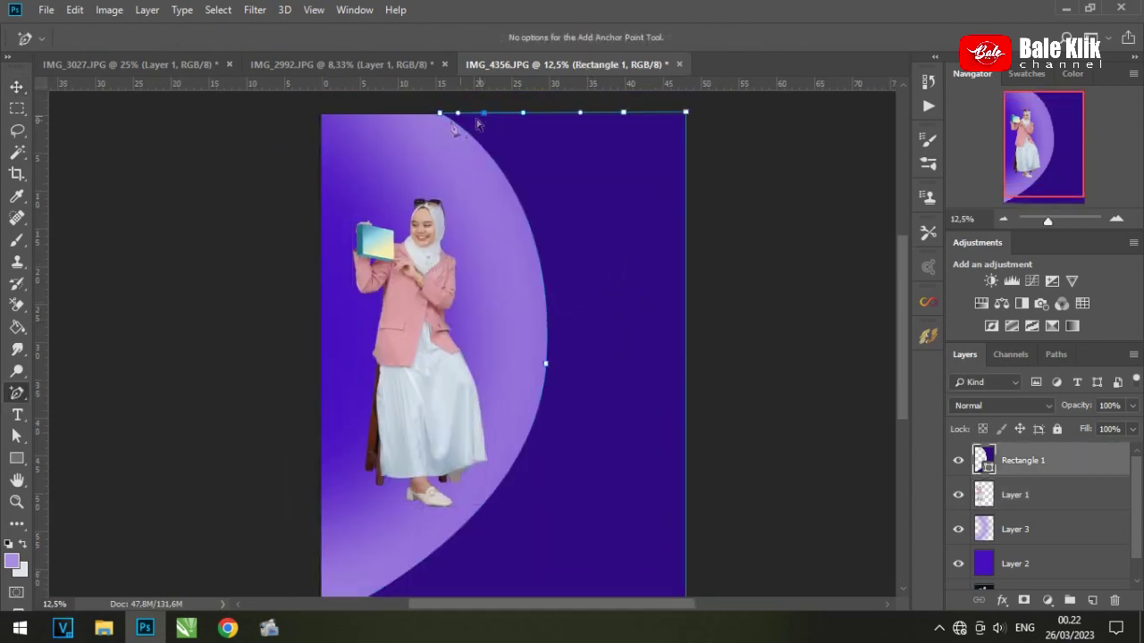
pyautogui.moveTo(545, 363); pyautogui.dragTo(560, 377)
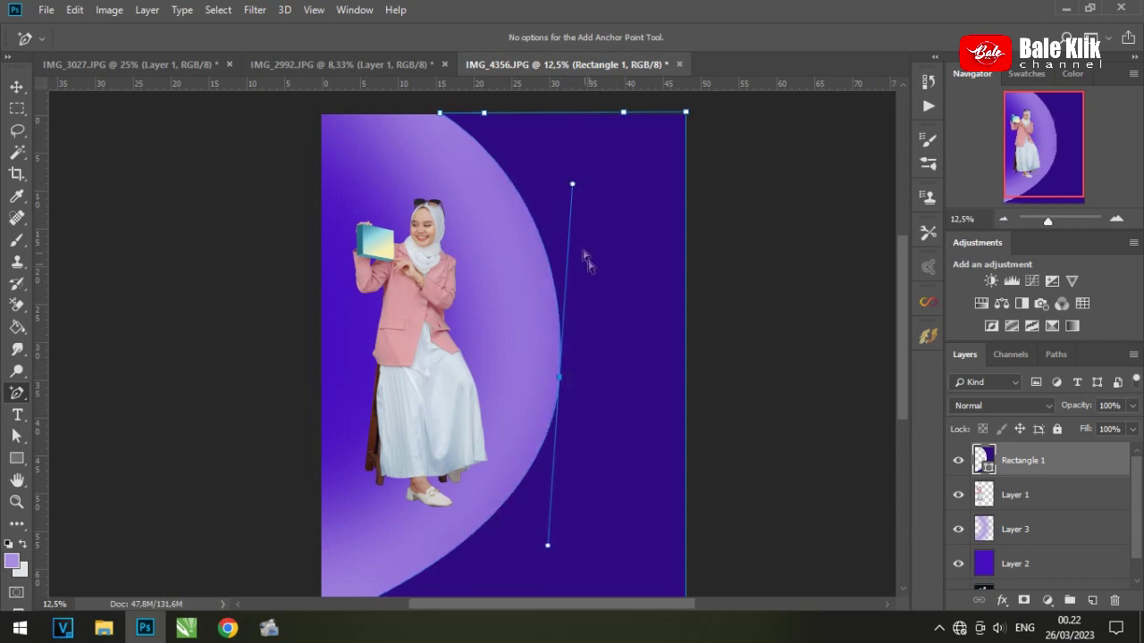
pyautogui.moveTo(574, 186)
pyautogui.mouseDown()
pyautogui.moveTo(577, 156)
pyautogui.moveTo(492, 306)
pyautogui.moveTo(524, 169)
pyautogui.mouseUp()
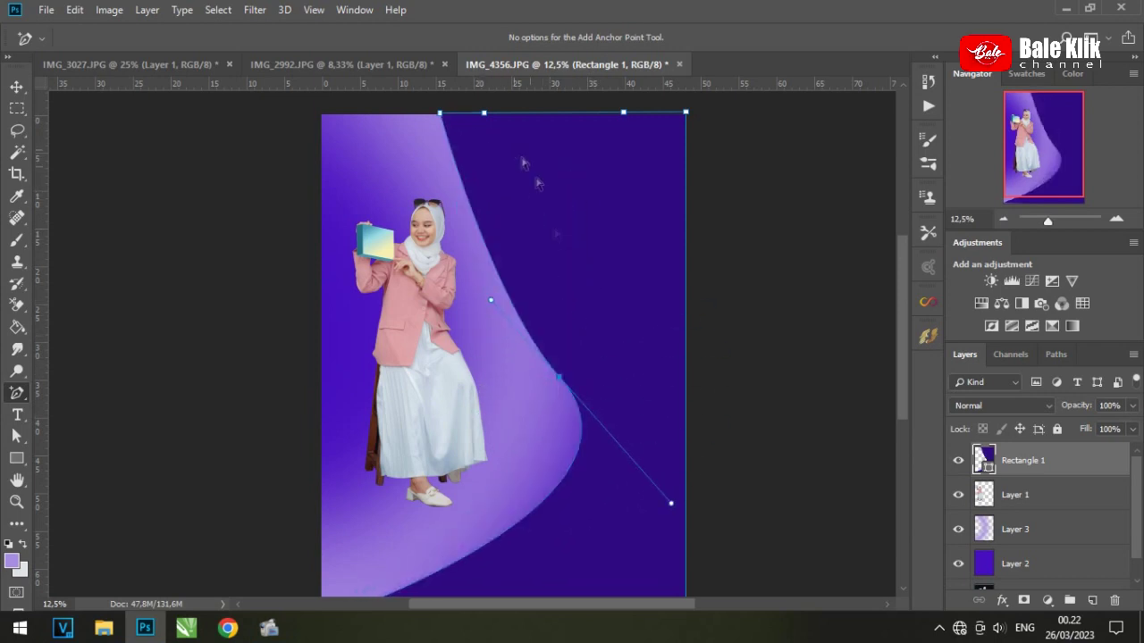
pyautogui.scroll(-2, 587, 416)
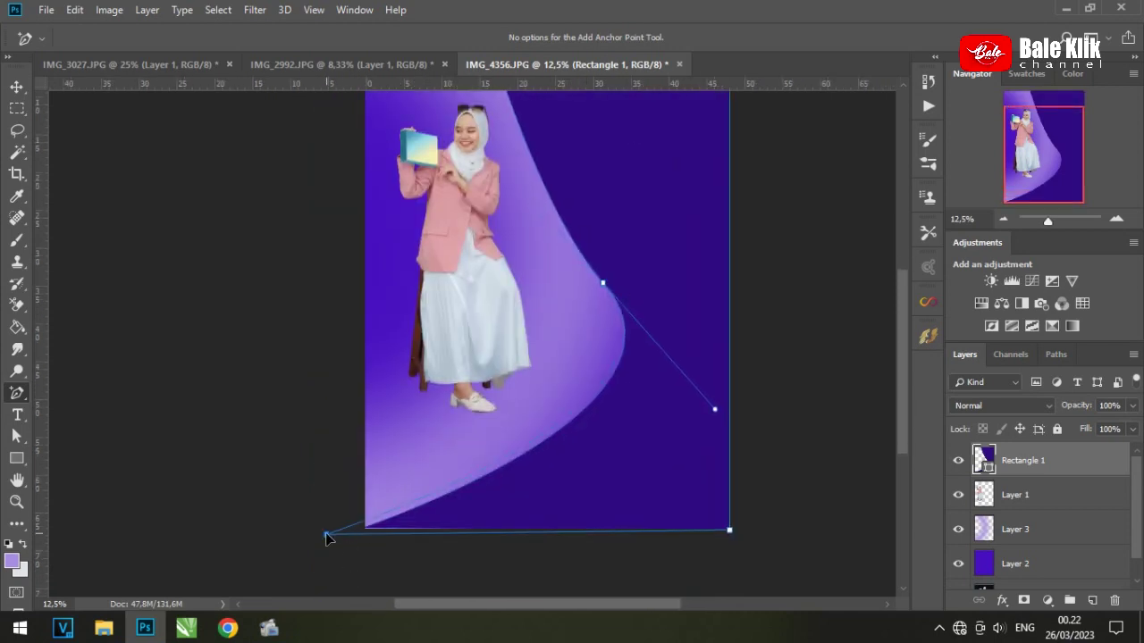
pyautogui.scroll(3, 581, 286)
pyautogui.moveTo(492, 197); pyautogui.dragTo(510, 205)
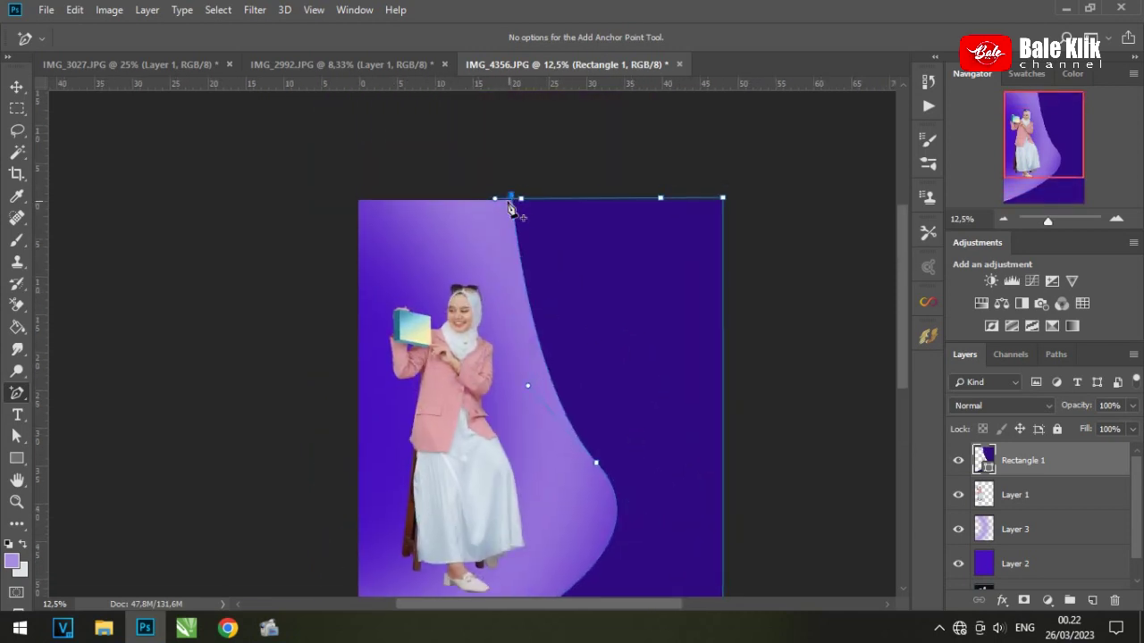
pyautogui.moveTo(567, 456); pyautogui.dragTo(620, 399)
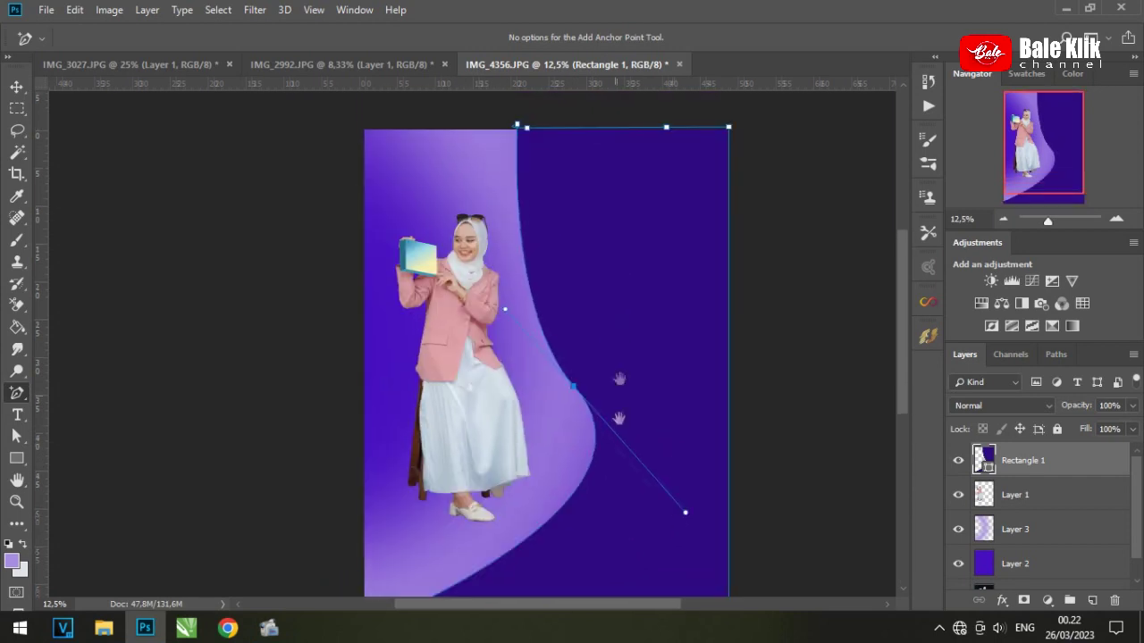
pyautogui.moveTo(715, 494); pyautogui.dragTo(765, 480)
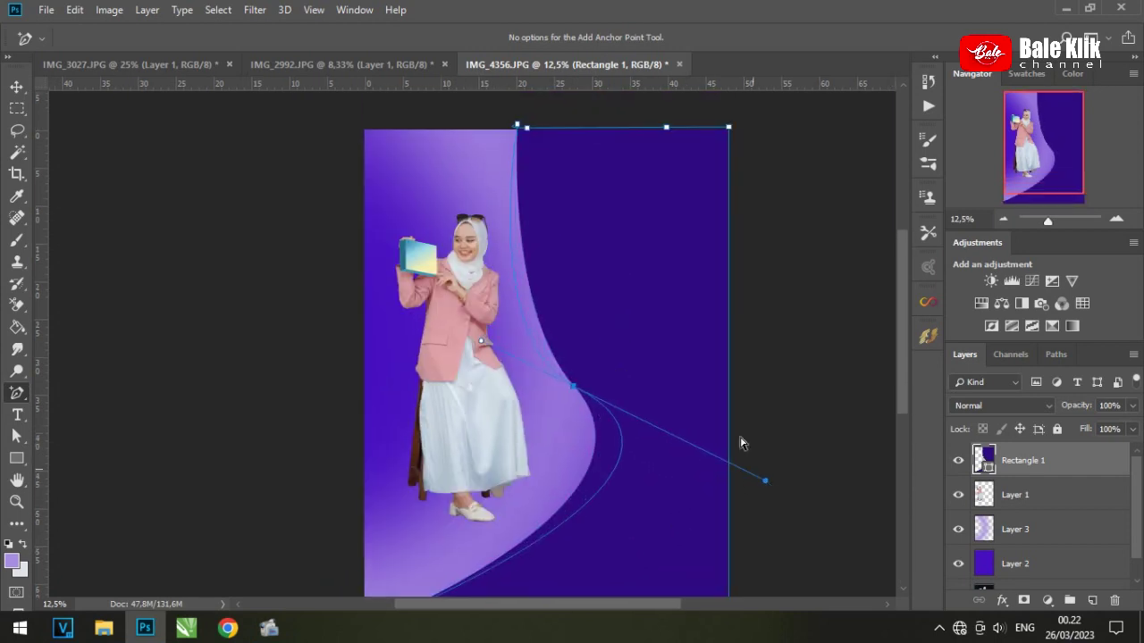
pyautogui.moveTo(536, 121); pyautogui.dragTo(608, 130)
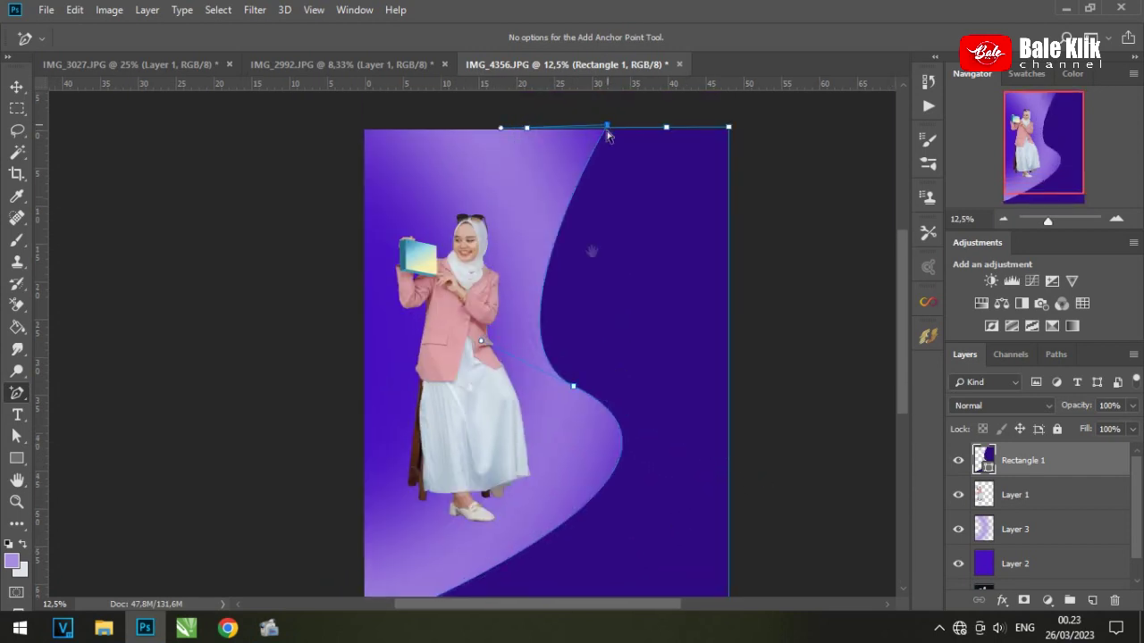
pyautogui.scroll(-2, 592, 259)
# Step: Rasterize the Rectangle 1 shape layer
pyautogui.click(17, 87)
pyautogui.rightClick(1023, 461)
pyautogui.click(920, 236)
pyautogui.moveTo(671, 242); pyautogui.dragTo(647, 279)
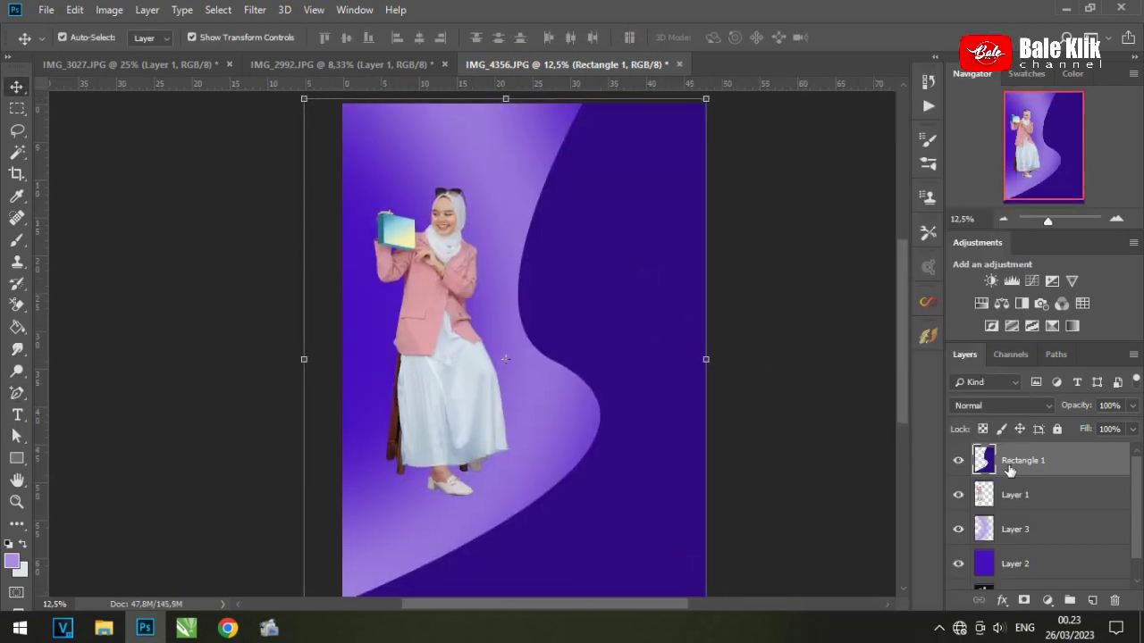
# Step: Duplicate Rectangle 1, give the original a yellow-orange Gradient Overlay, and nudge it left
pyautogui.hotkey('ctrl', 'j')
pyautogui.rightClick(1023, 494)
pyautogui.click(671, 333)
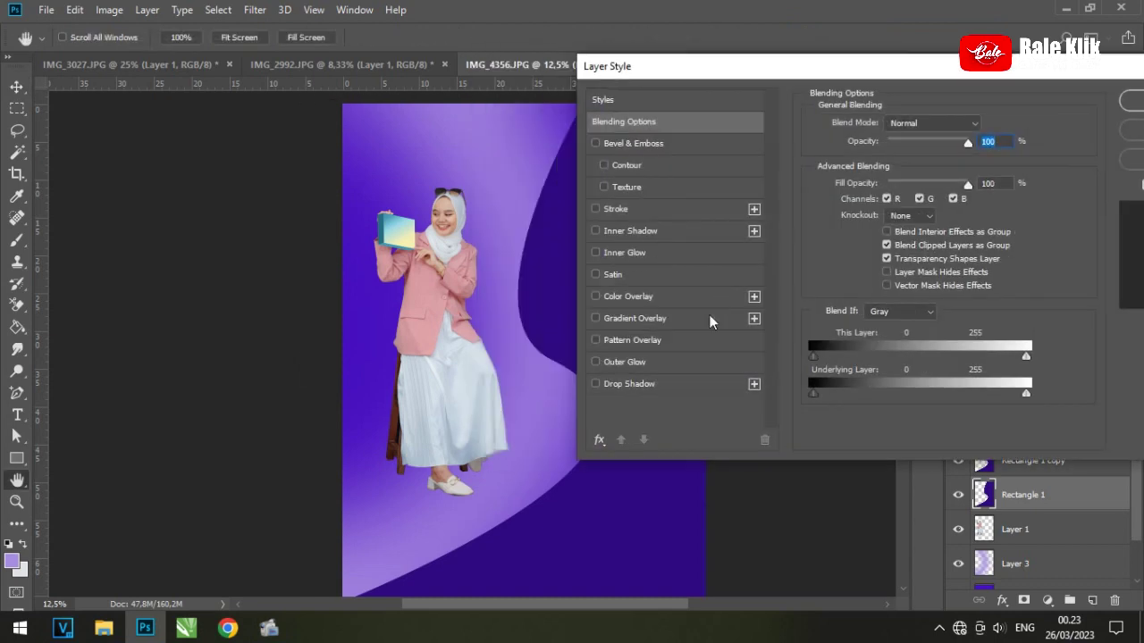
pyautogui.click(628, 318)
pyautogui.click(628, 296)
pyautogui.click(626, 318)
pyautogui.click(595, 295)
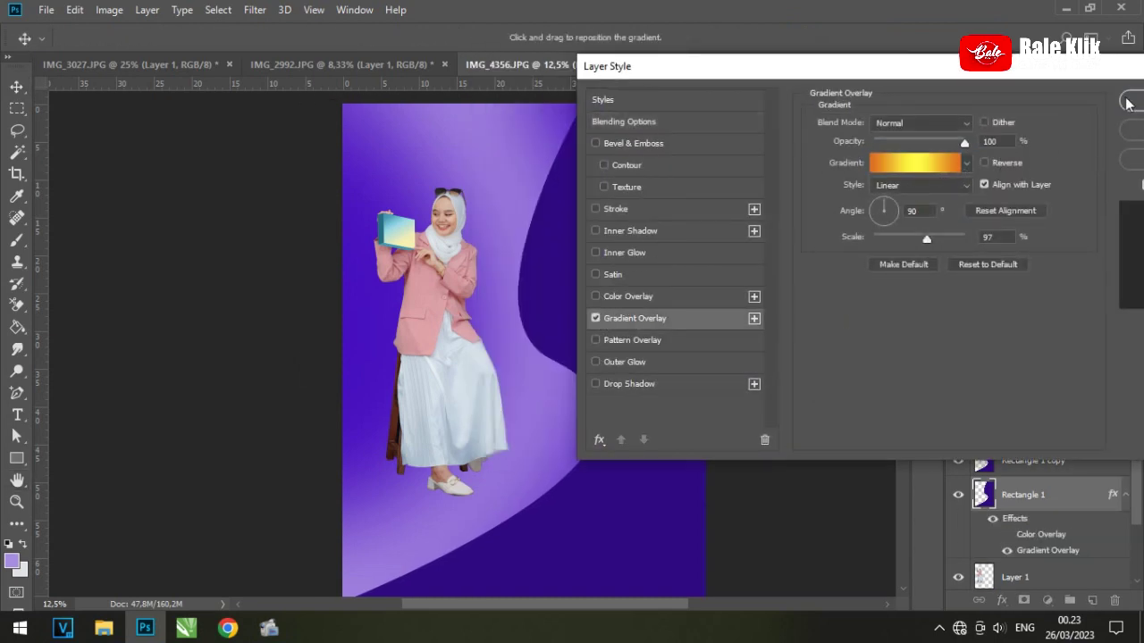
pyautogui.click(1126, 103)
pyautogui.hotkey('shift', 'Left')
pyautogui.hotkey('shift', 'Left')
pyautogui.hotkey('shift', 'Left')
pyautogui.hotkey('shift', 'Left')
pyautogui.hotkey('shift', 'Left')
pyautogui.hotkey('shift', 'Left')
pyautogui.hotkey('shift', 'Left')
pyautogui.hotkey('shift', 'Left')
pyautogui.hotkey('shift', 'Left')
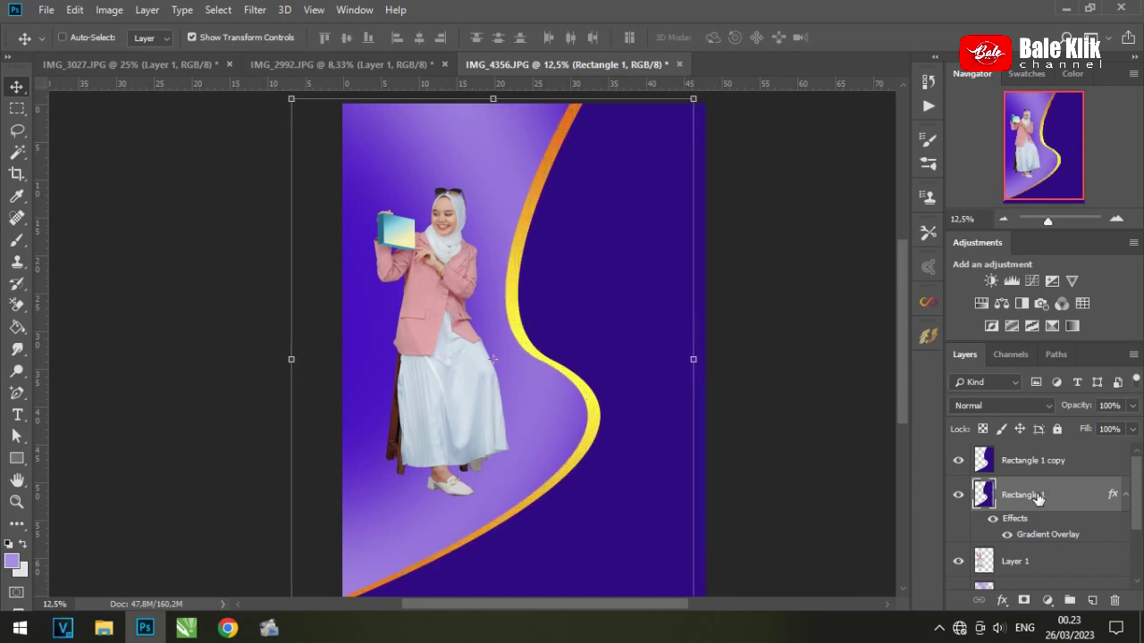
# Step: Rotate the gradient layer about 3.4° so a golden stripe traces the lower curve
pyautogui.click(1003, 219)
pyautogui.moveTo(600, 158)
pyautogui.mouseDown()
pyautogui.moveTo(617, 164)
pyautogui.moveTo(599, 165)
pyautogui.mouseUp()
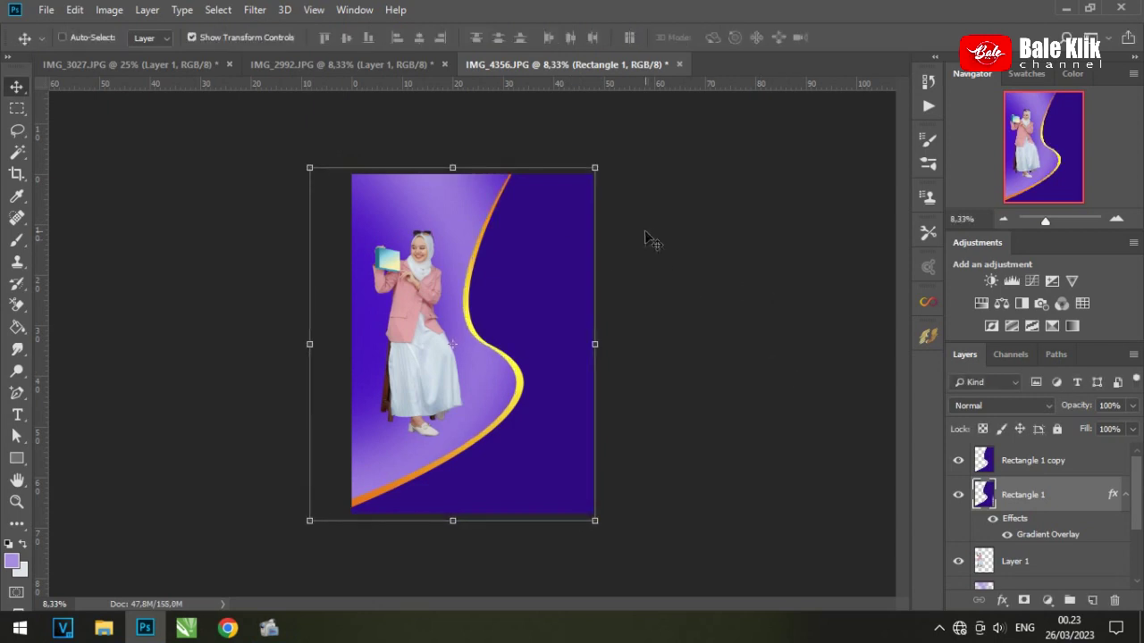
pyautogui.moveTo(589, 172); pyautogui.dragTo(658, 165)
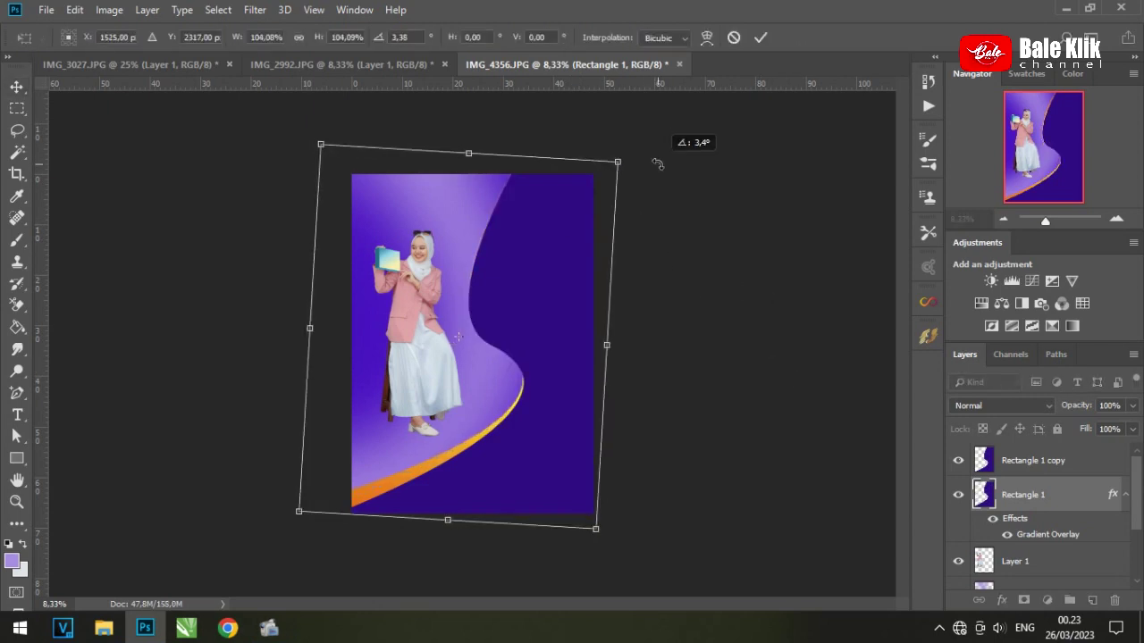
pyautogui.press('Return')
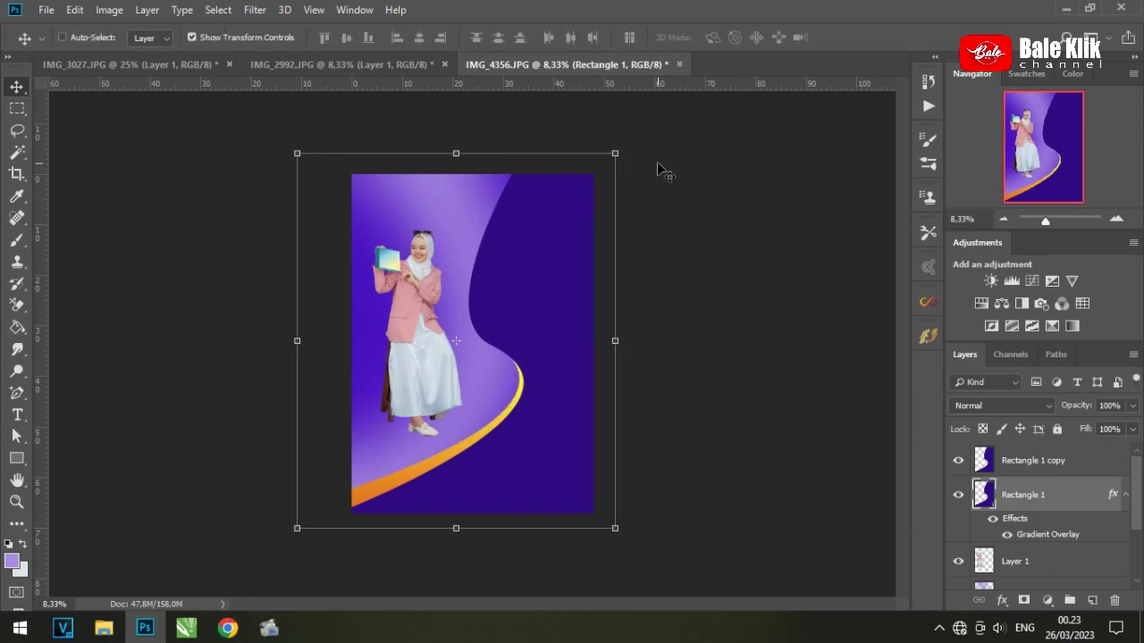
pyautogui.click(1051, 462)
pyautogui.click(1117, 219)
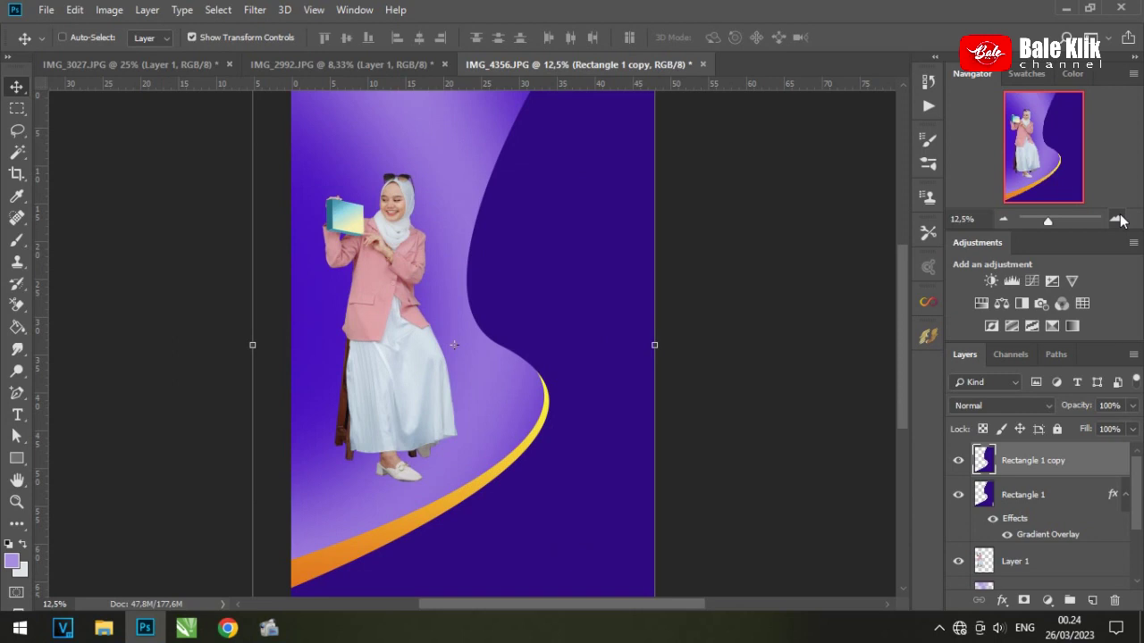
pyautogui.click(1036, 491)
pyautogui.click(1044, 462)
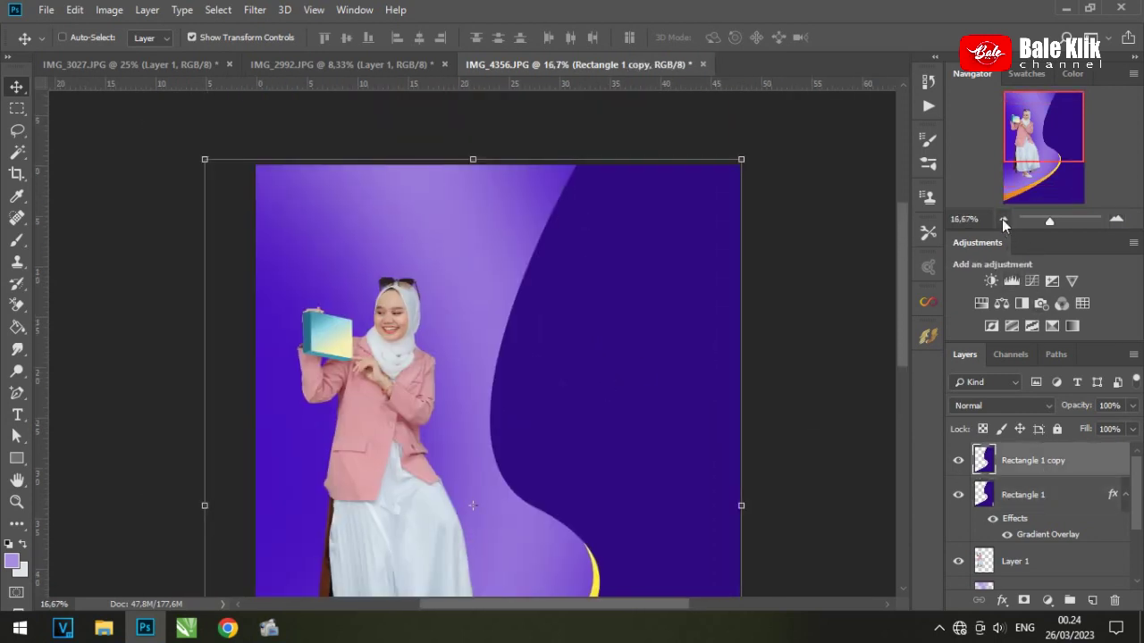
pyautogui.click(1004, 220)
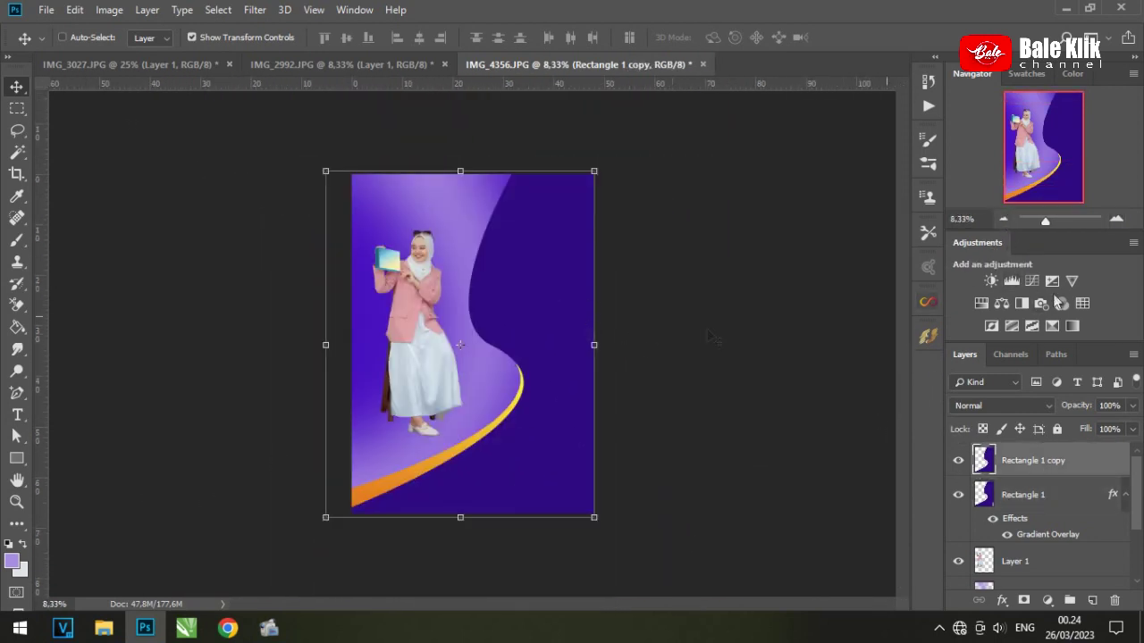
pyautogui.click(1117, 219)
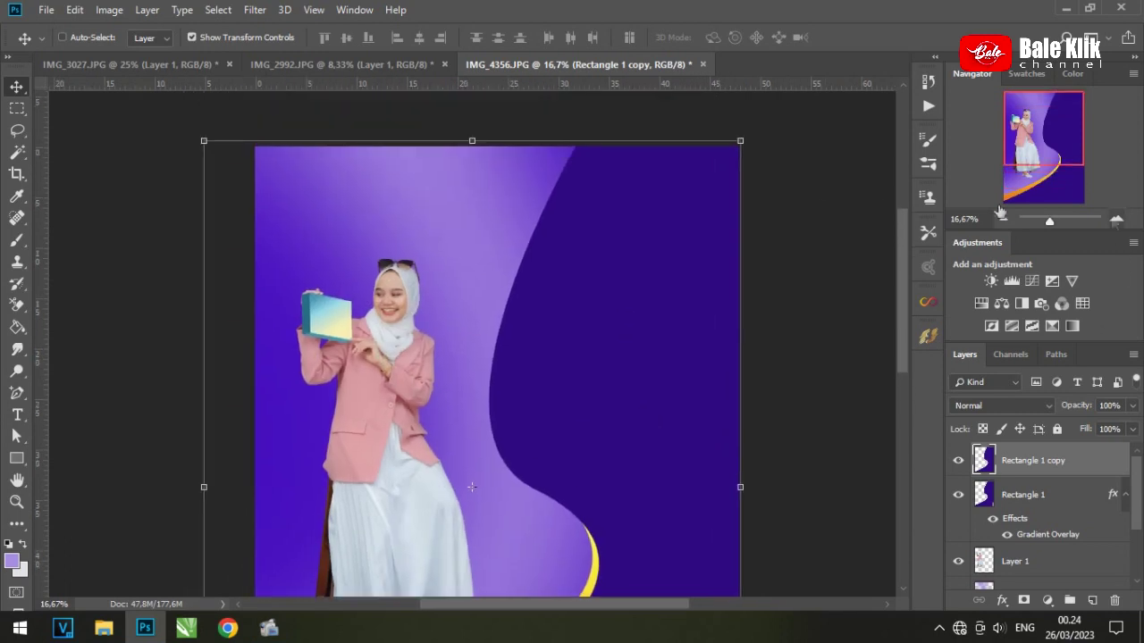
pyautogui.rightClick(18, 108)
# Step: Fill a large yellow circle on new Layer 4 in the upper right and enable Drop Shadow
pyautogui.click(99, 134)
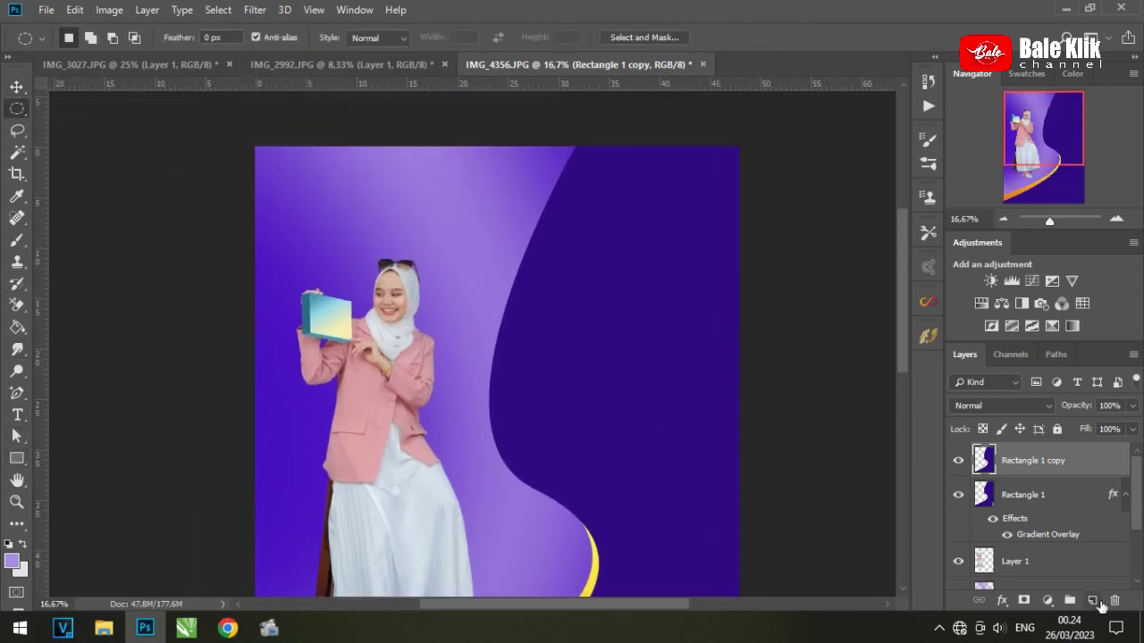
pyautogui.click(1092, 601)
pyautogui.moveTo(499, 195)
pyautogui.mouseDown()
pyautogui.moveTo(672, 305)
pyautogui.moveTo(646, 302)
pyautogui.mouseUp()
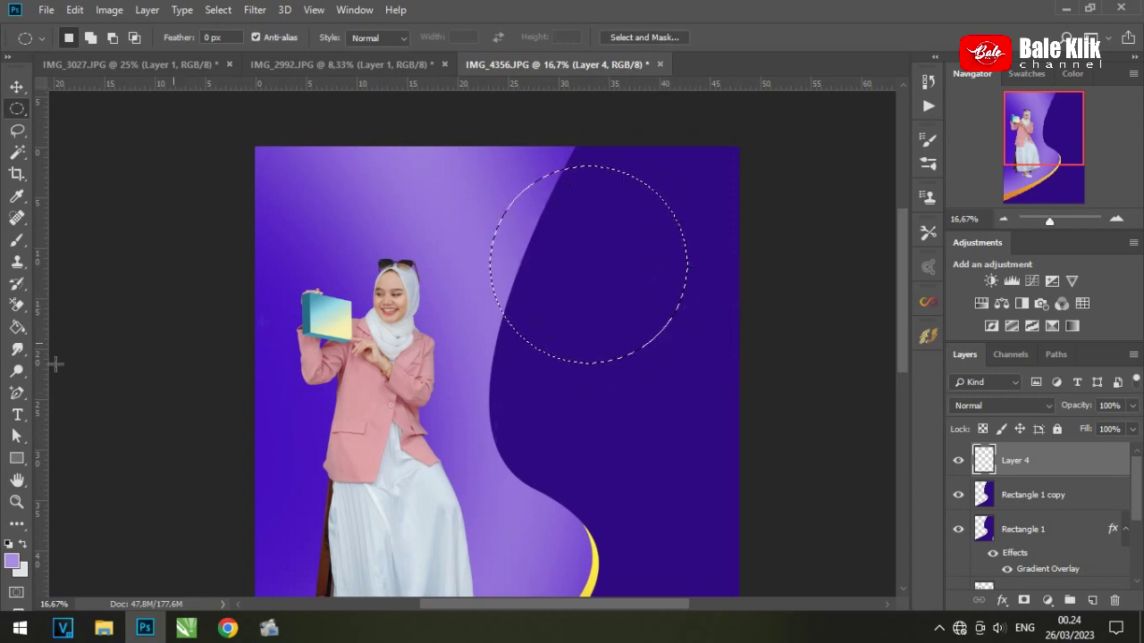
pyautogui.click(17, 326)
pyautogui.click(11, 561)
pyautogui.click(594, 563)
pyautogui.press('Return')
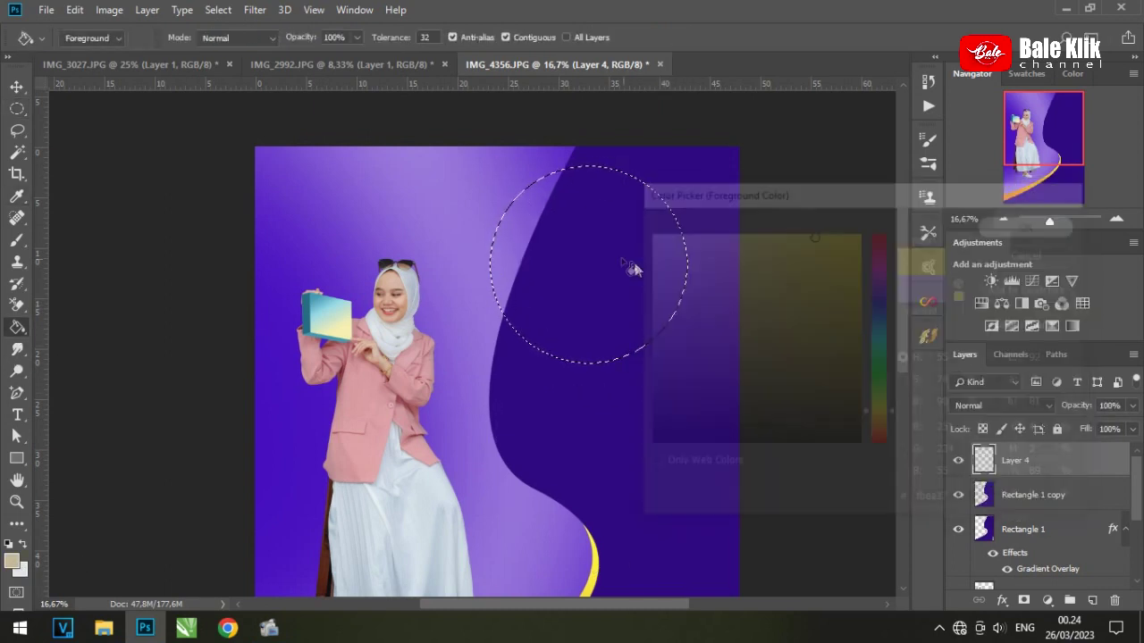
pyautogui.click(635, 278)
pyautogui.hotkey('ctrl', 'd')
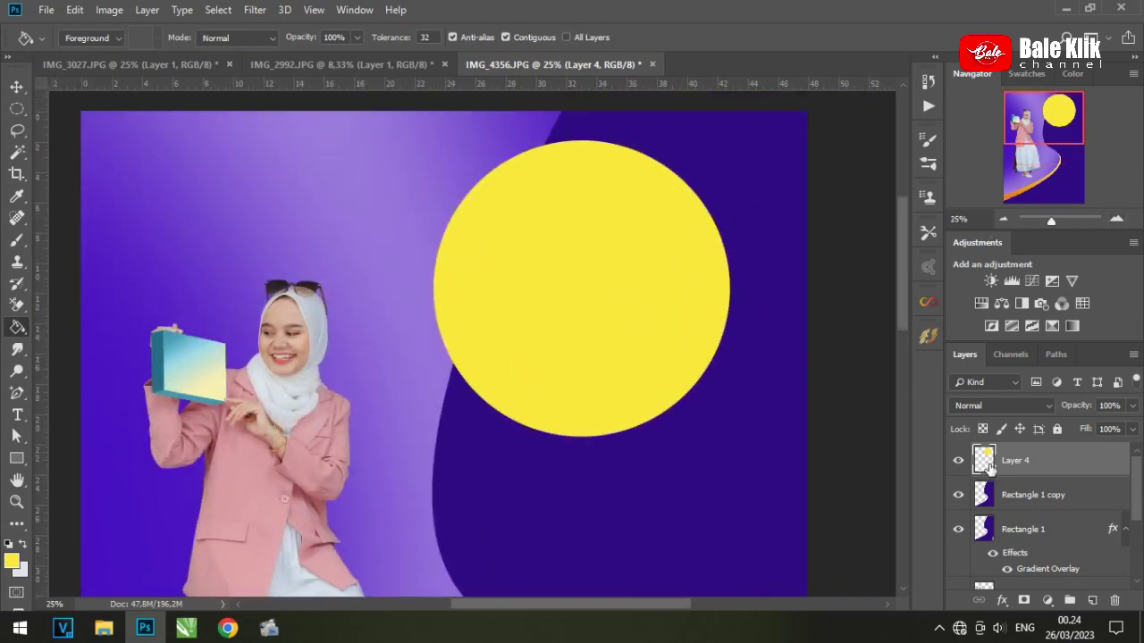
pyautogui.rightClick(990, 468)
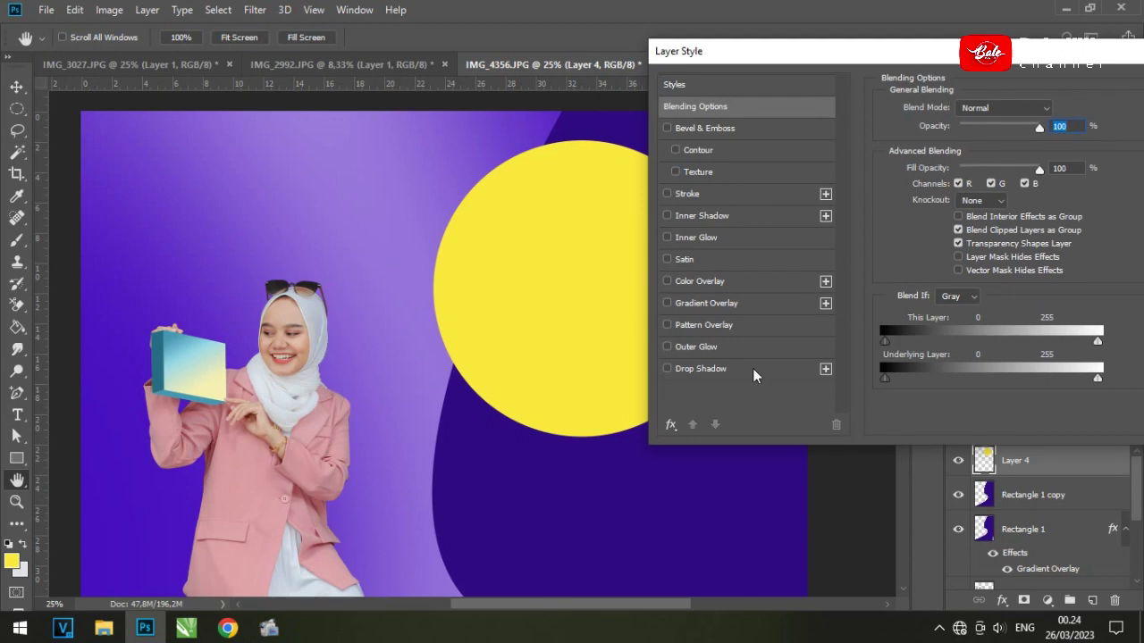
pyautogui.click(755, 368)
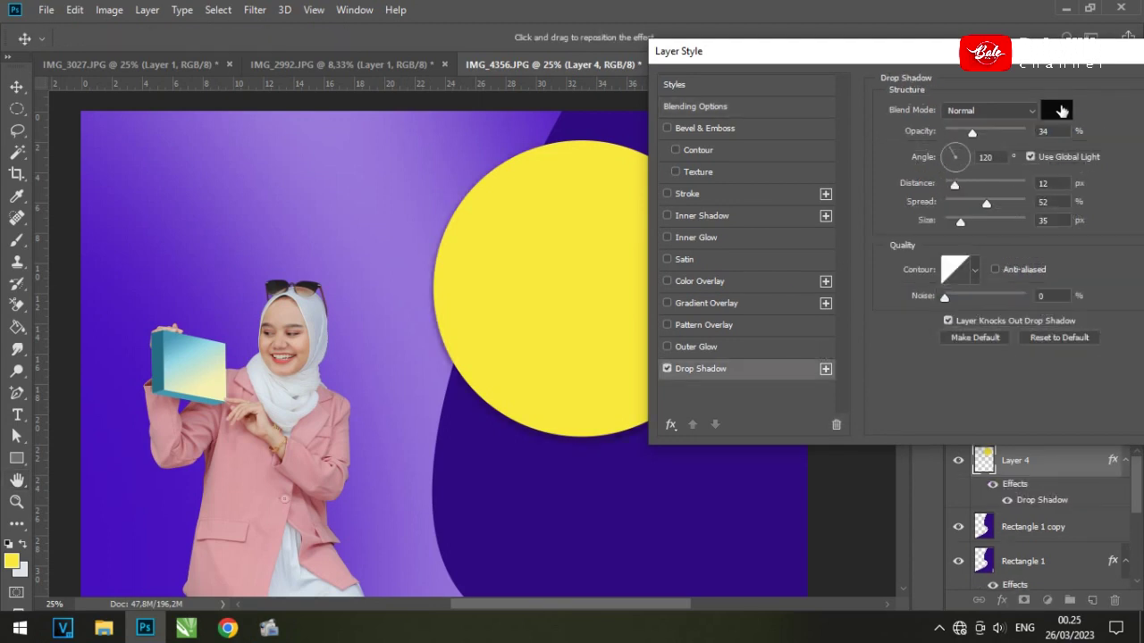
# Step: Finish the circle's drop shadow: 100% opacity, a lighter purple sampled from the poster, 81 px size
pyautogui.moveTo(972, 132); pyautogui.dragTo(1032, 133)
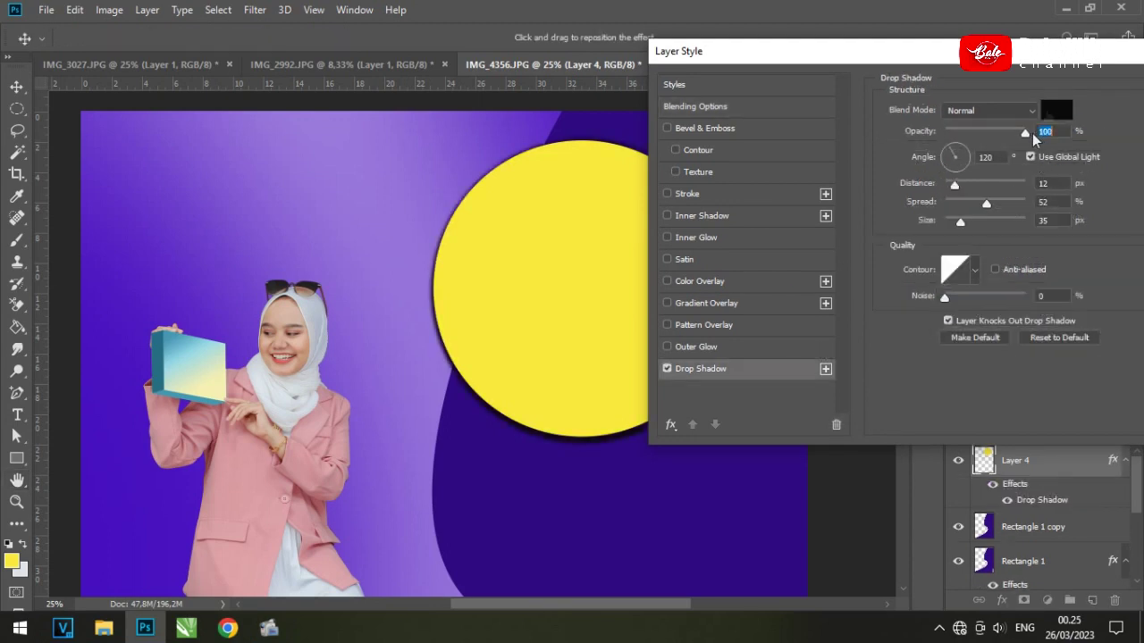
pyautogui.click(1056, 109)
pyautogui.click(133, 311)
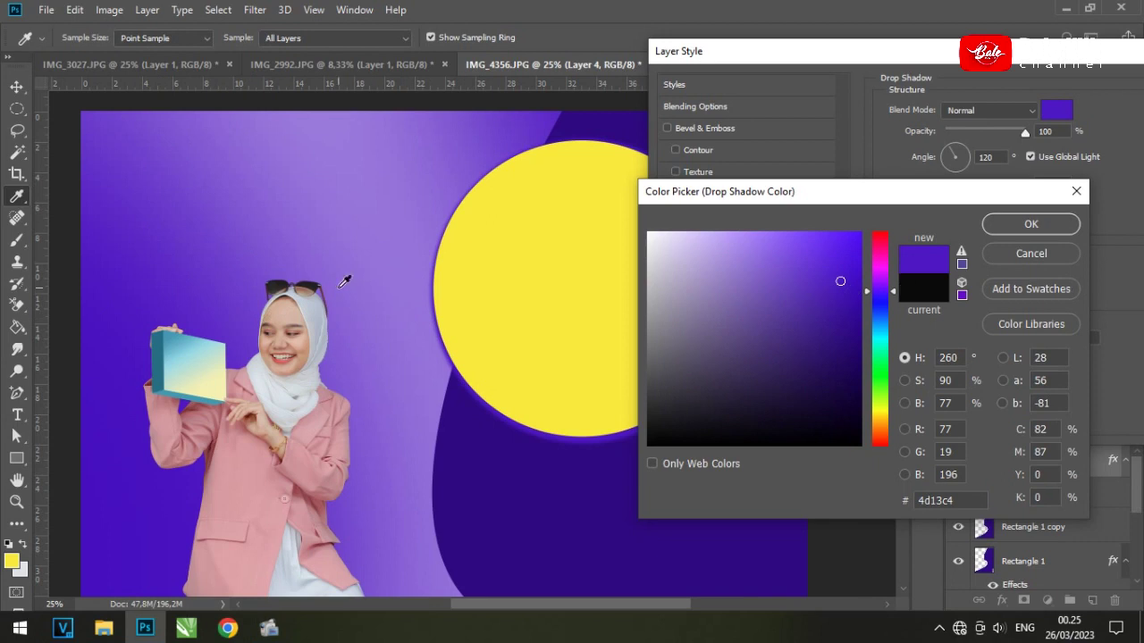
pyautogui.click(238, 306)
pyautogui.click(994, 230)
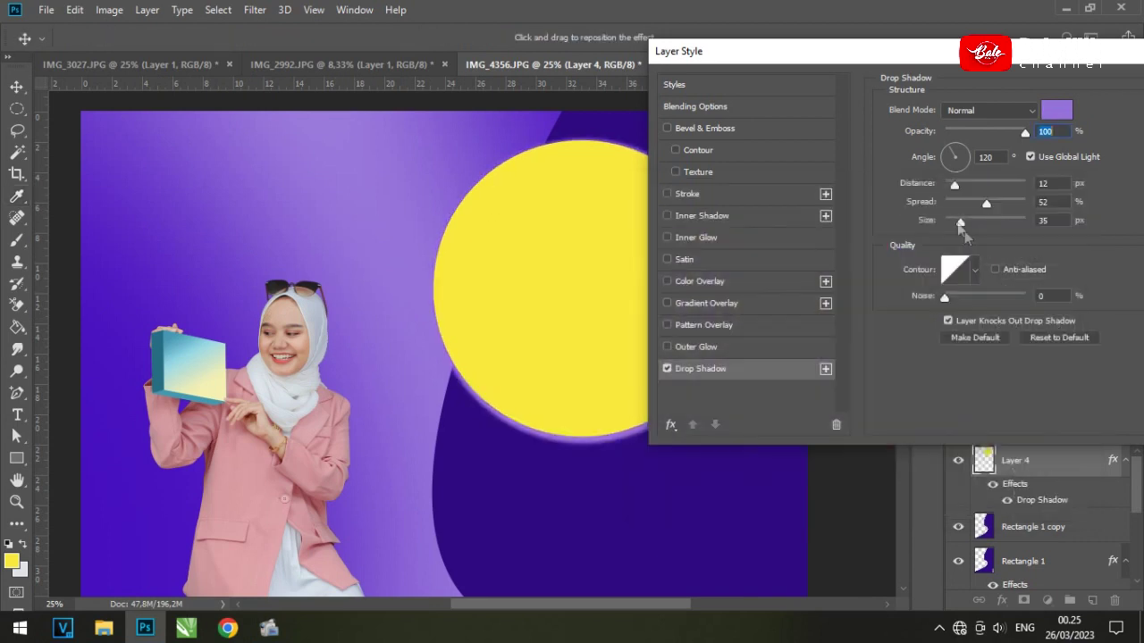
pyautogui.moveTo(957, 221)
pyautogui.mouseDown()
pyautogui.moveTo(975, 222)
pyautogui.moveTo(970, 188)
pyautogui.moveTo(967, 224)
pyautogui.mouseUp()
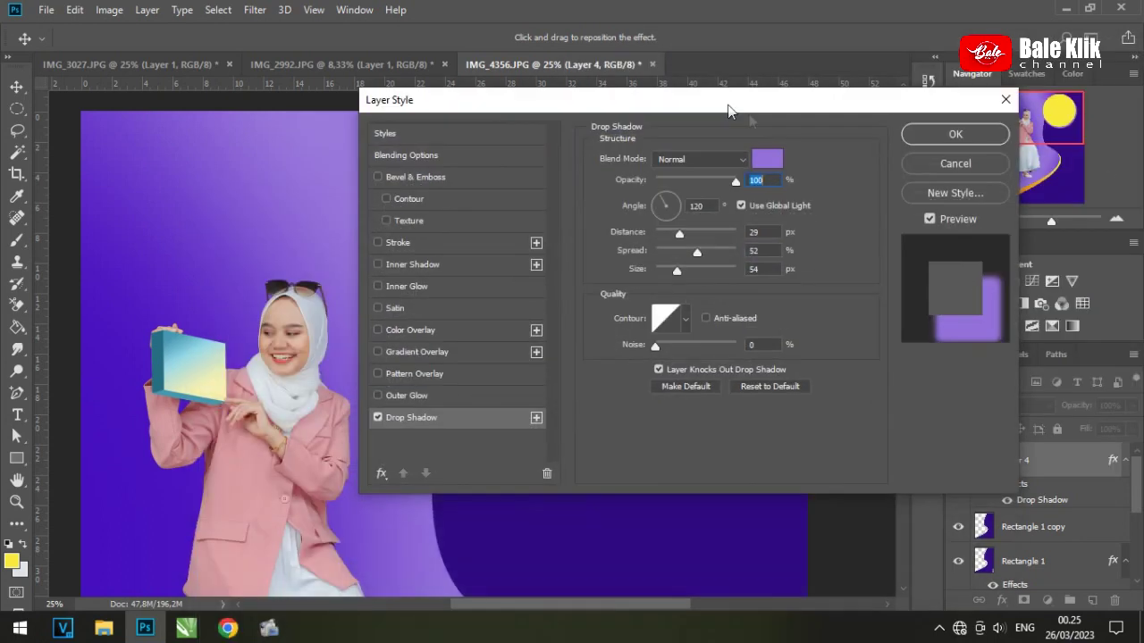
pyautogui.click(950, 133)
# Step: Add Bevel & Emboss to the circle: size 29, soften 5, higher depth, dark olive highlight
pyautogui.rightClick(1028, 459)
pyautogui.click(866, 64)
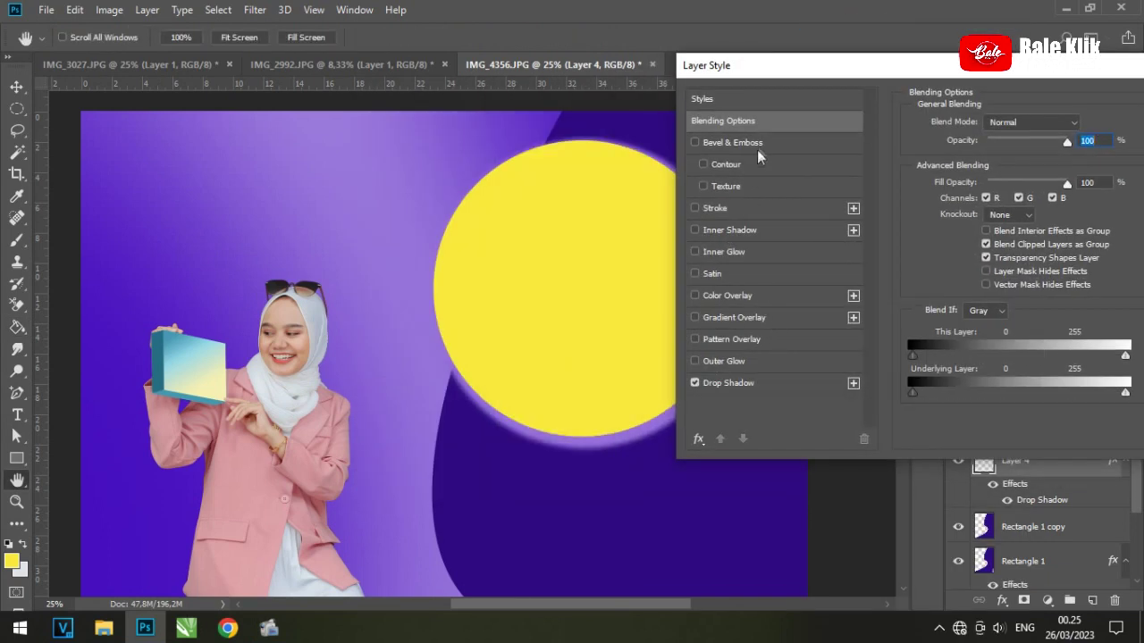
pyautogui.click(751, 143)
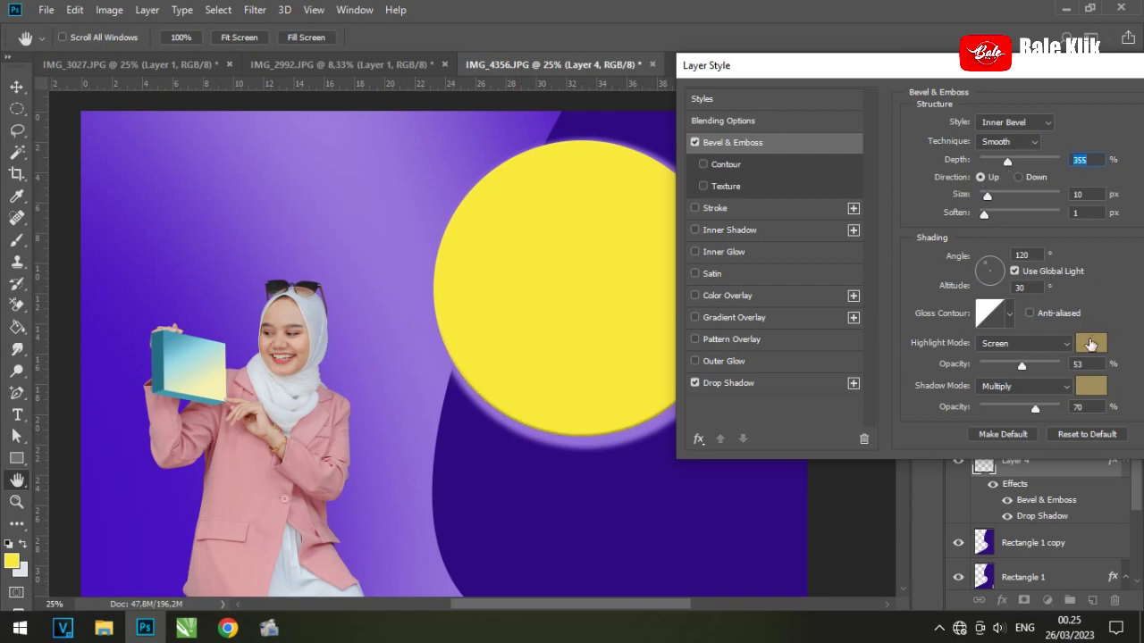
pyautogui.moveTo(984, 215)
pyautogui.mouseDown()
pyautogui.moveTo(1004, 214)
pyautogui.moveTo(992, 196)
pyautogui.mouseUp()
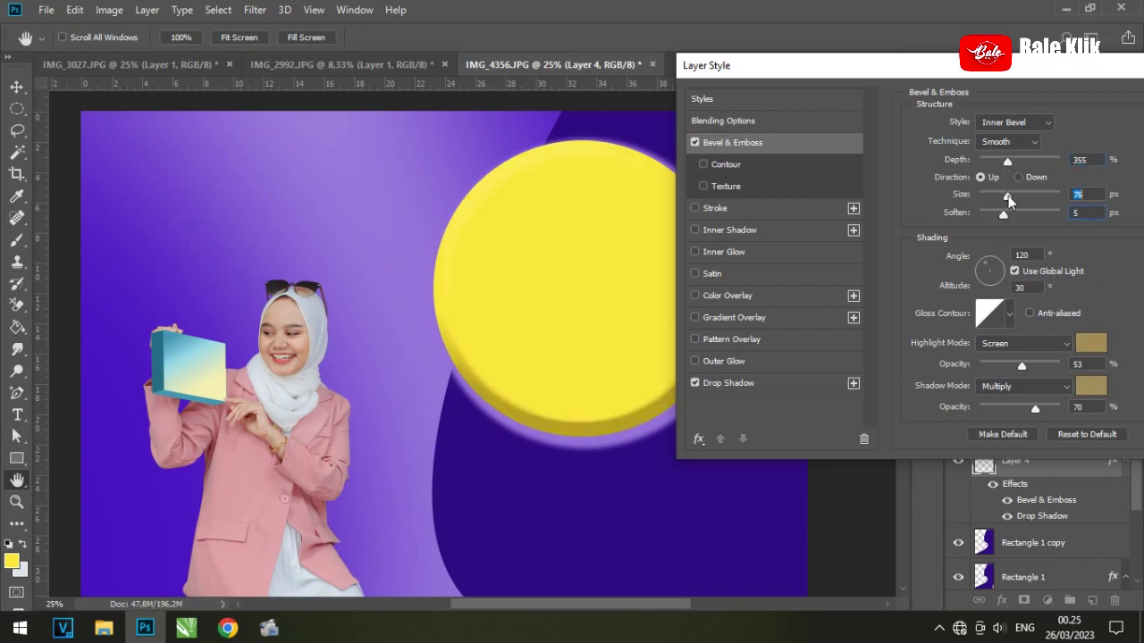
pyautogui.click(1097, 351)
pyautogui.moveTo(827, 315); pyautogui.dragTo(856, 369)
pyautogui.click(1030, 223)
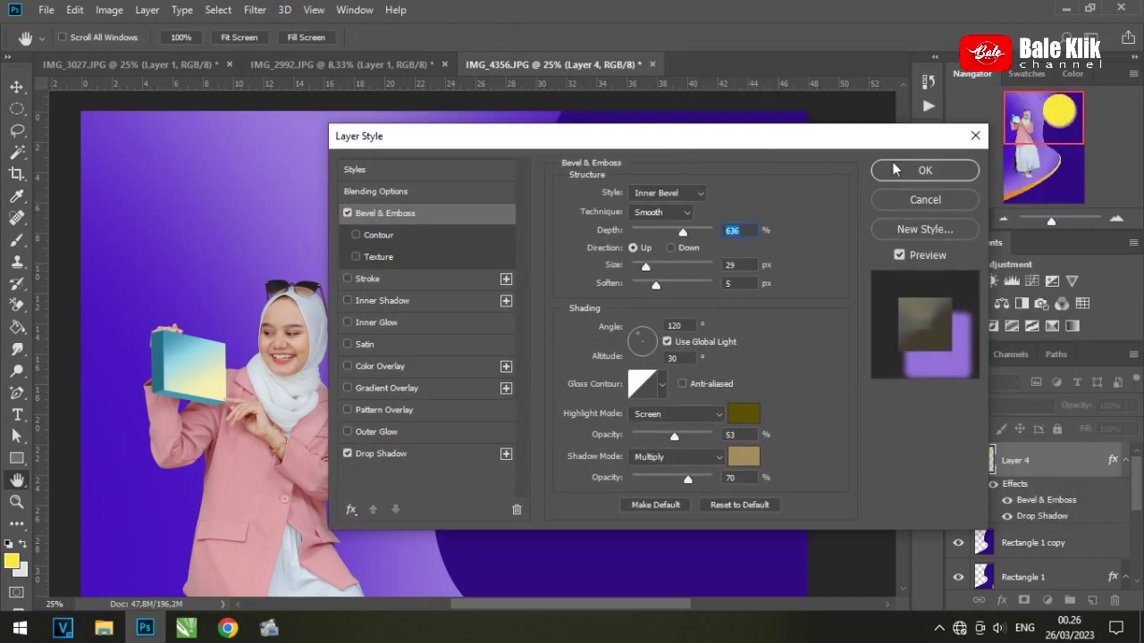
pyautogui.click(894, 169)
# Step: Add a Stroke to the Rectangle 1 copy layer using yellow sampled from the circle
pyautogui.click(1007, 219)
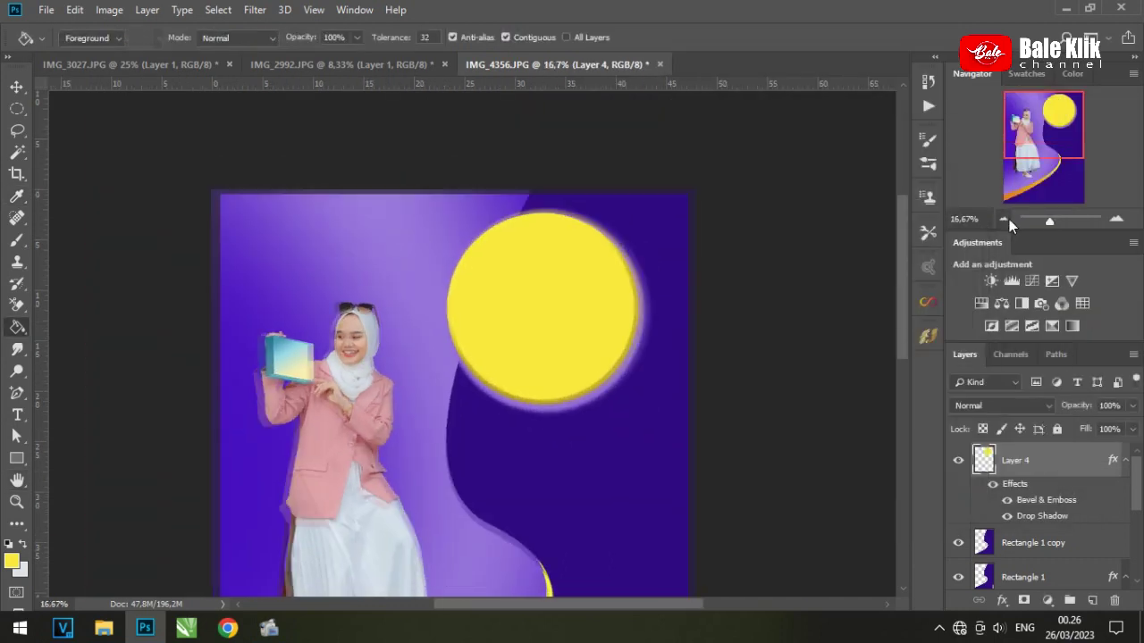
pyautogui.click(1007, 219)
pyautogui.click(1116, 219)
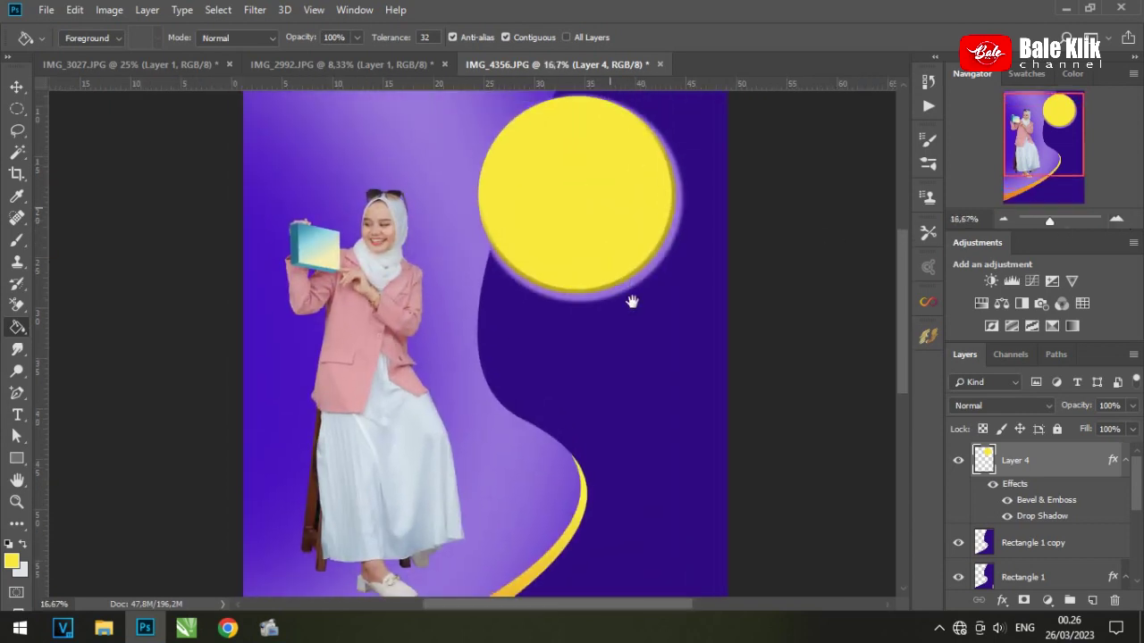
pyautogui.click(1027, 542)
pyautogui.rightClick(1027, 542)
pyautogui.click(798, 259)
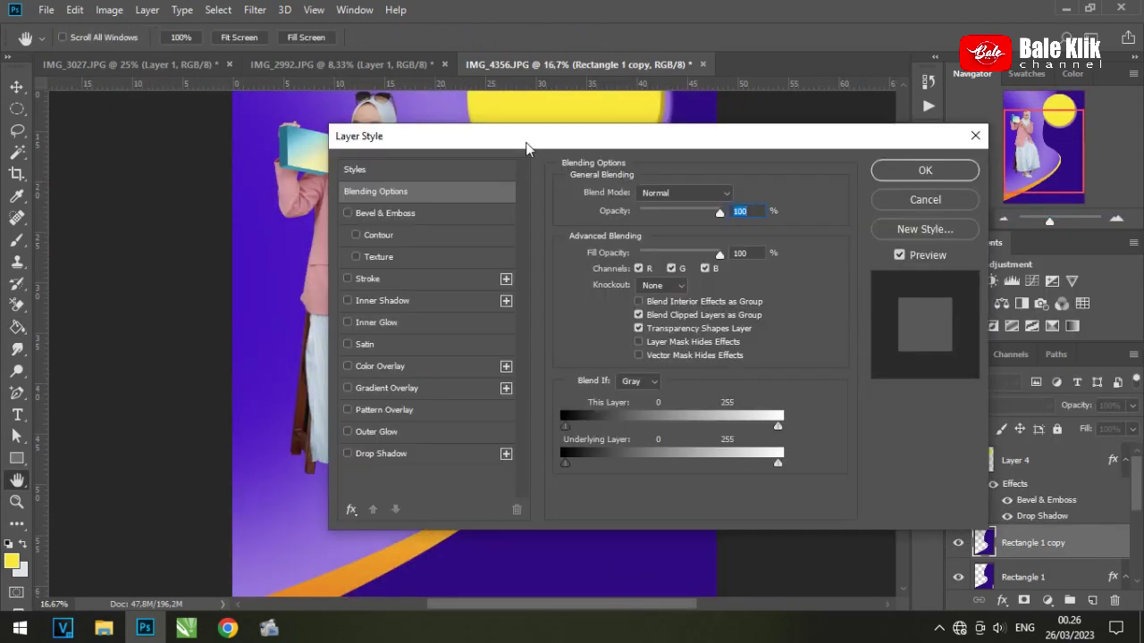
pyautogui.moveTo(528, 143); pyautogui.dragTo(751, 121)
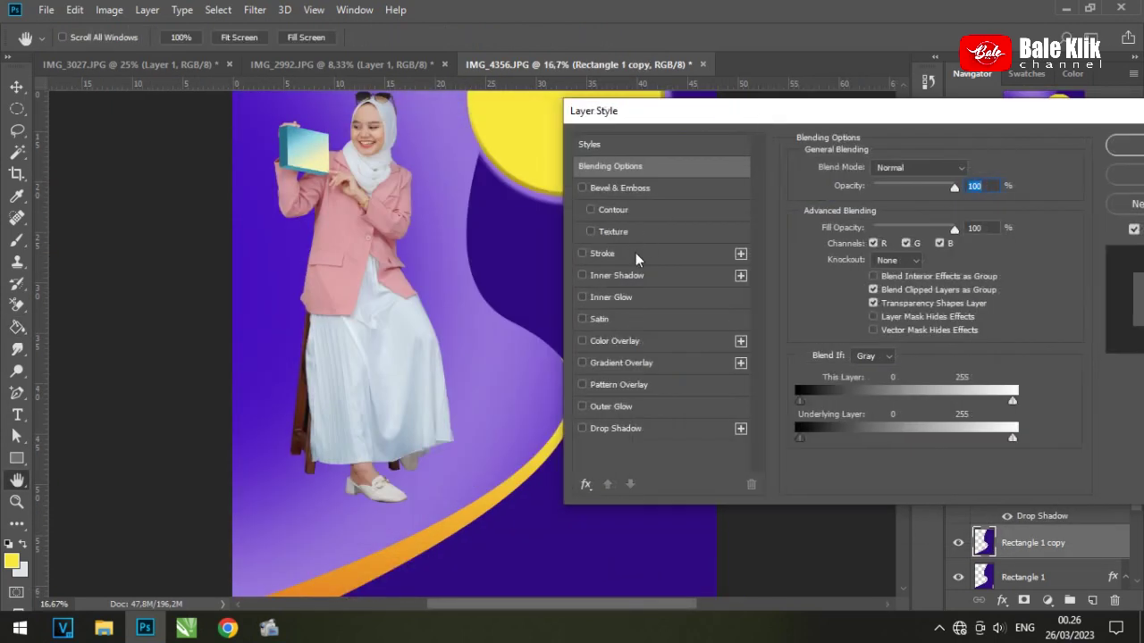
pyautogui.click(617, 253)
pyautogui.click(849, 298)
pyautogui.click(525, 186)
pyautogui.click(1028, 226)
# Step: Set the stroke to 8 px positioned Inside and apply it
pyautogui.moveTo(860, 168)
pyautogui.mouseDown()
pyautogui.moveTo(887, 178)
pyautogui.moveTo(864, 171)
pyautogui.mouseUp()
pyautogui.click(881, 186)
pyautogui.click(881, 213)
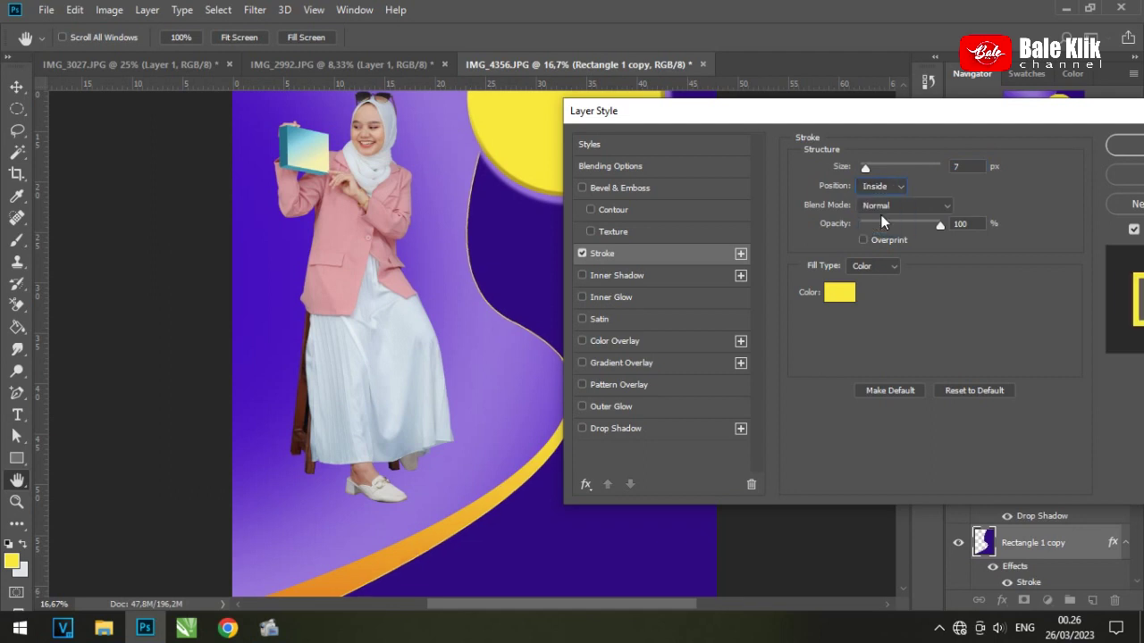
pyautogui.moveTo(870, 169); pyautogui.dragTo(867, 171)
pyautogui.click(1126, 146)
pyautogui.click(1003, 219)
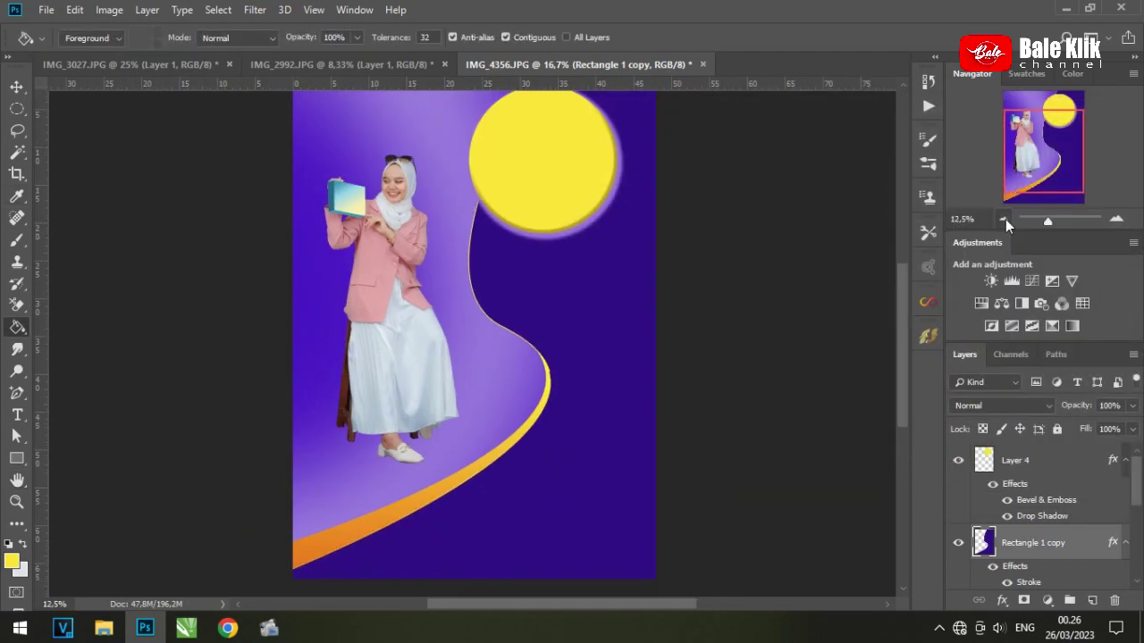
pyautogui.click(1116, 219)
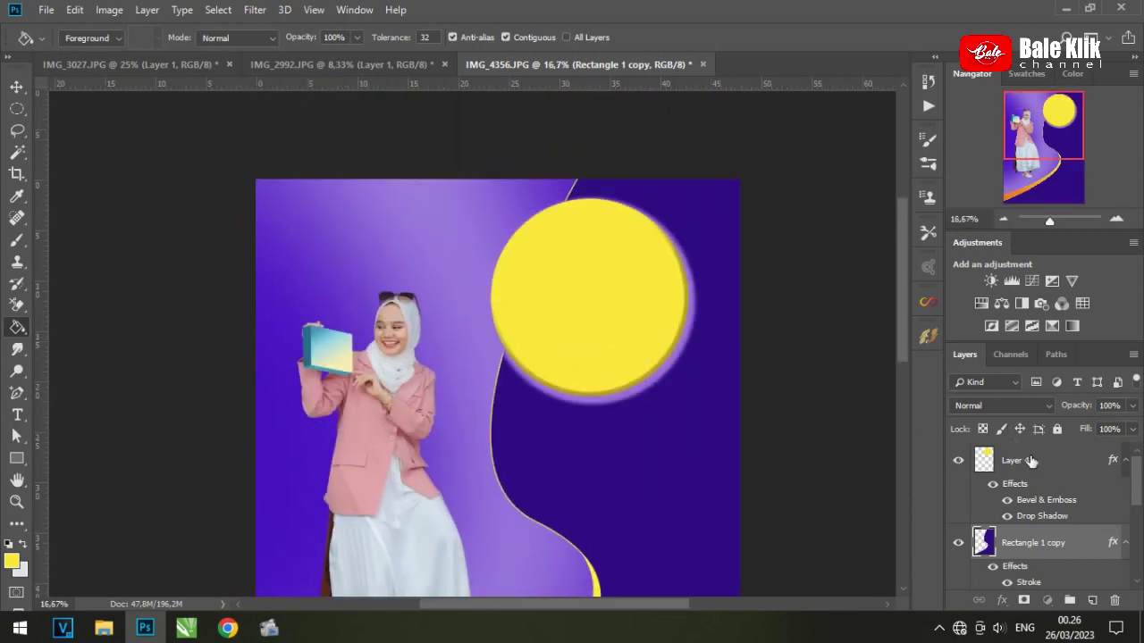
pyautogui.click(1029, 461)
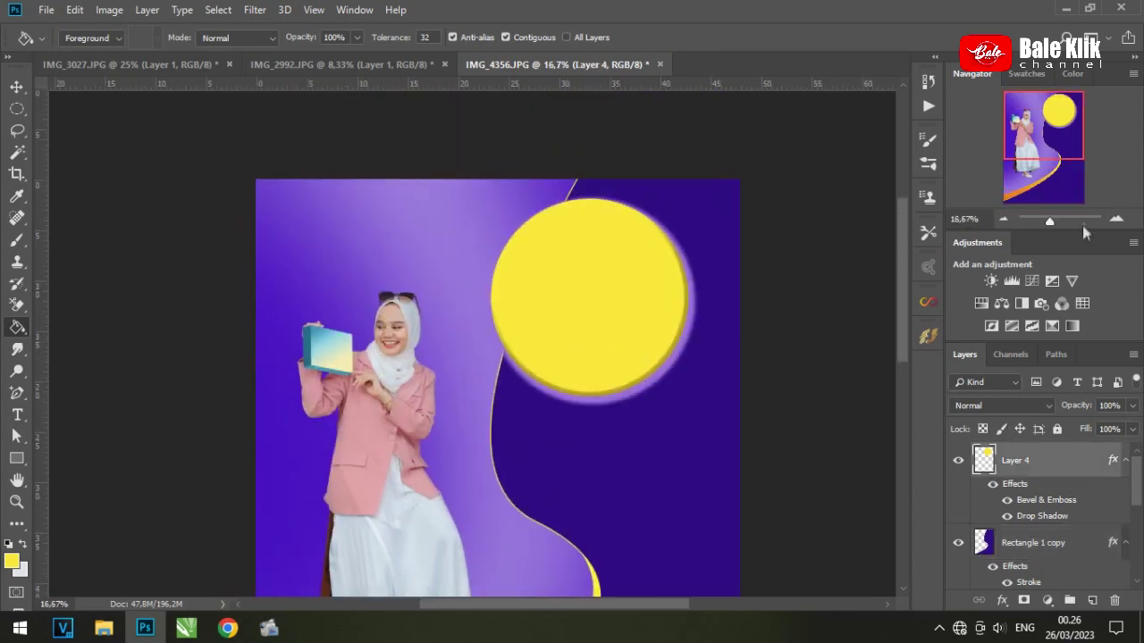
# Step: Add a dark purple title text layer on the yellow circle at 25% zoom
pyautogui.hotkey('ctrl', '+')
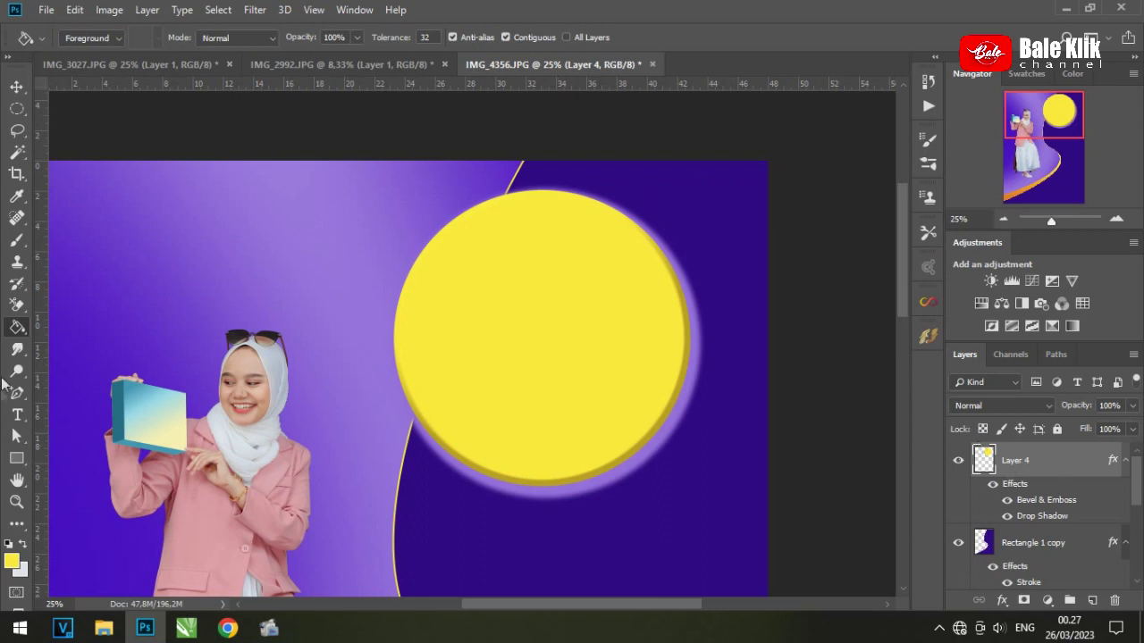
pyautogui.click(17, 415)
pyautogui.click(651, 38)
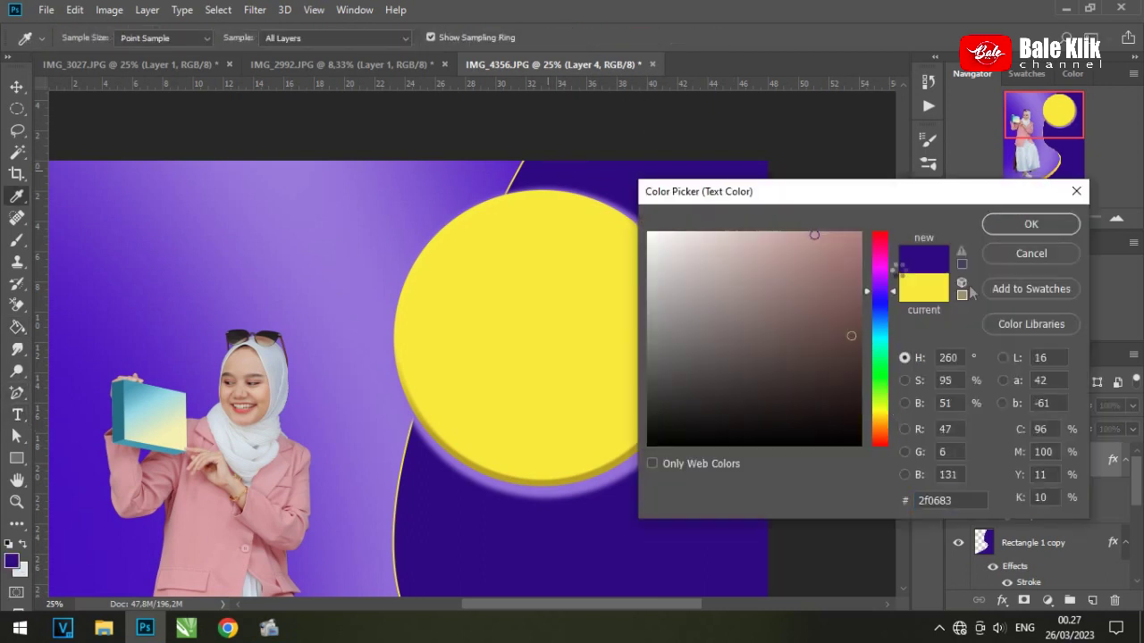
pyautogui.press('Return')
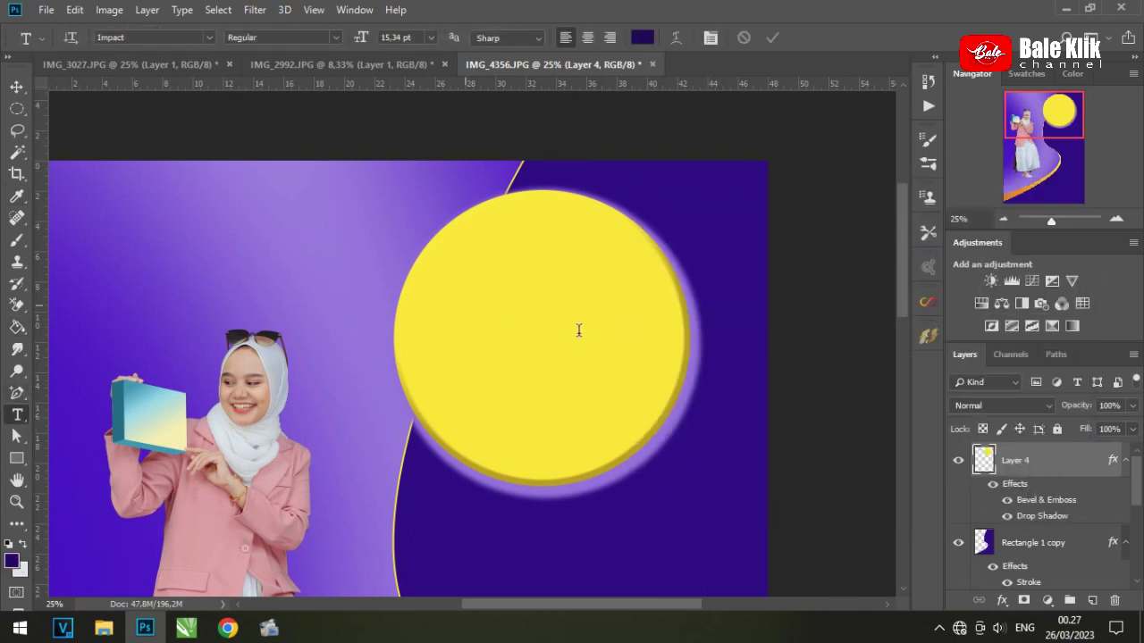
pyautogui.click(462, 304)
pyautogui.write('Bale Klik')
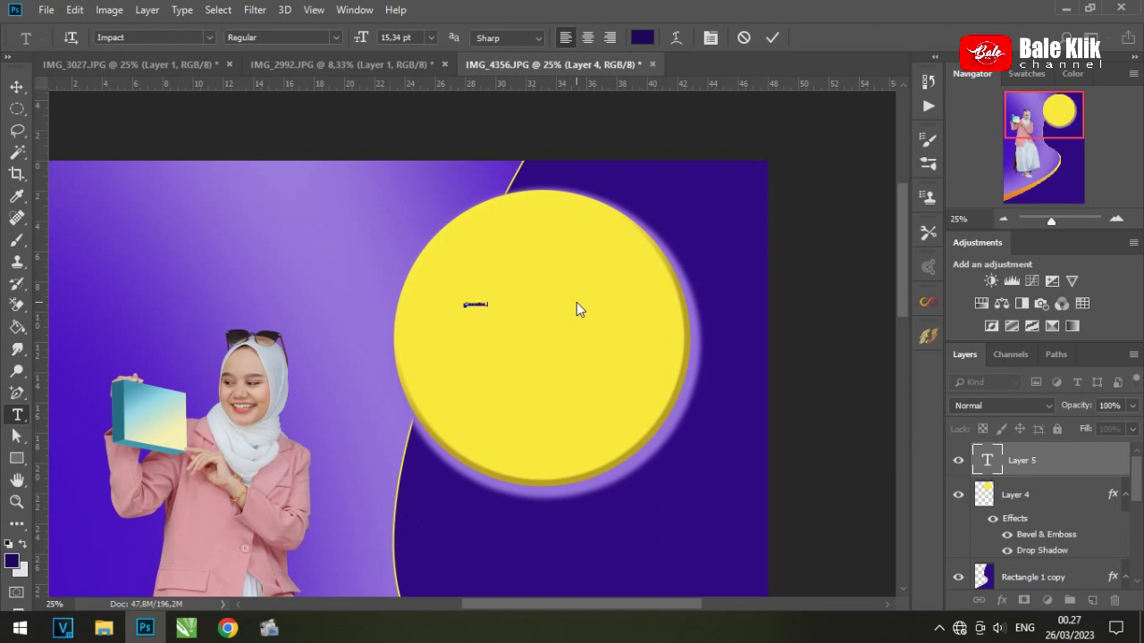
pyautogui.hotkey('ctrl', 'Return')
# Step: Enlarge the Ramadhan title and change its font to a script typeface
pyautogui.hotkey('ctrl', 't')
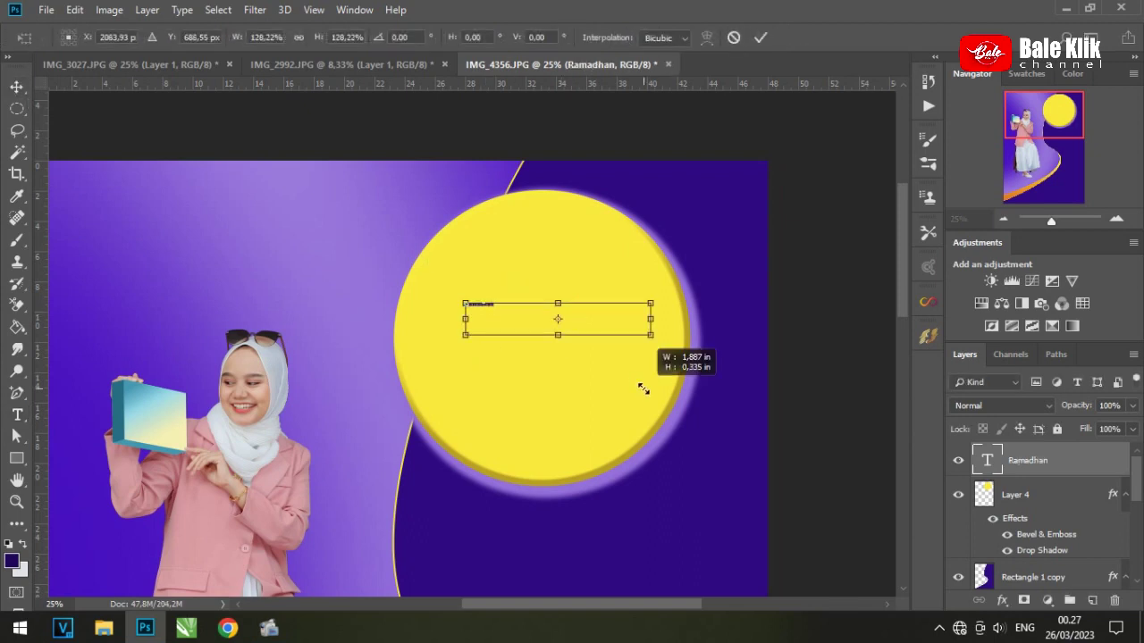
pyautogui.moveTo(643, 389)
pyautogui.mouseDown()
pyautogui.moveTo(685, 332)
pyautogui.moveTo(621, 323)
pyautogui.mouseUp()
pyautogui.press('Return')
pyautogui.press('t')
pyautogui.press('Return')
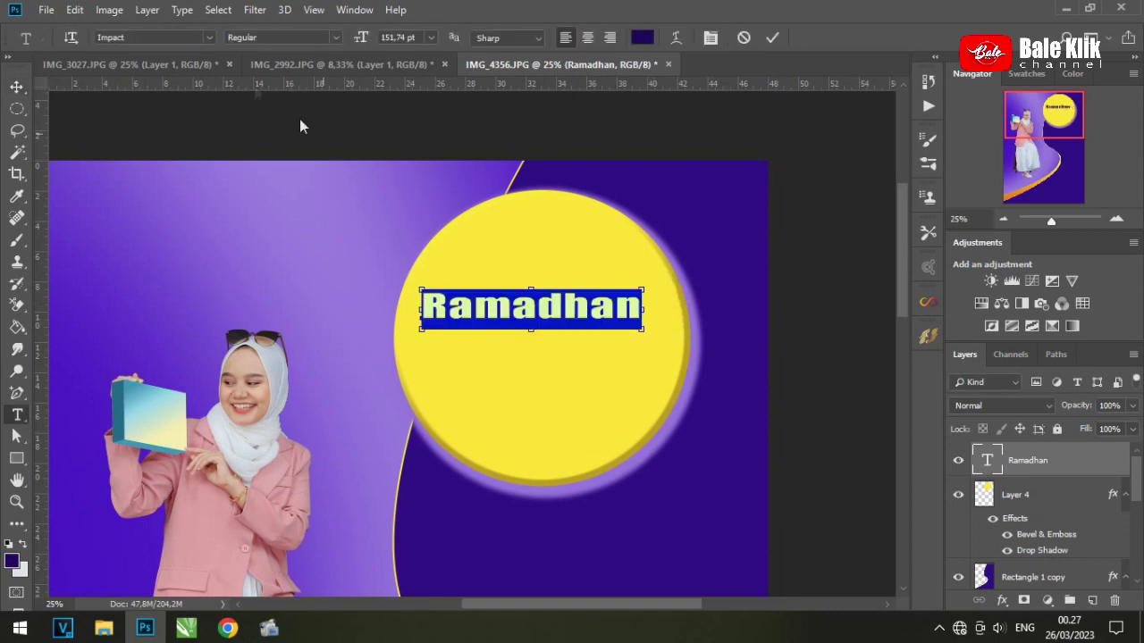
pyautogui.click(207, 37)
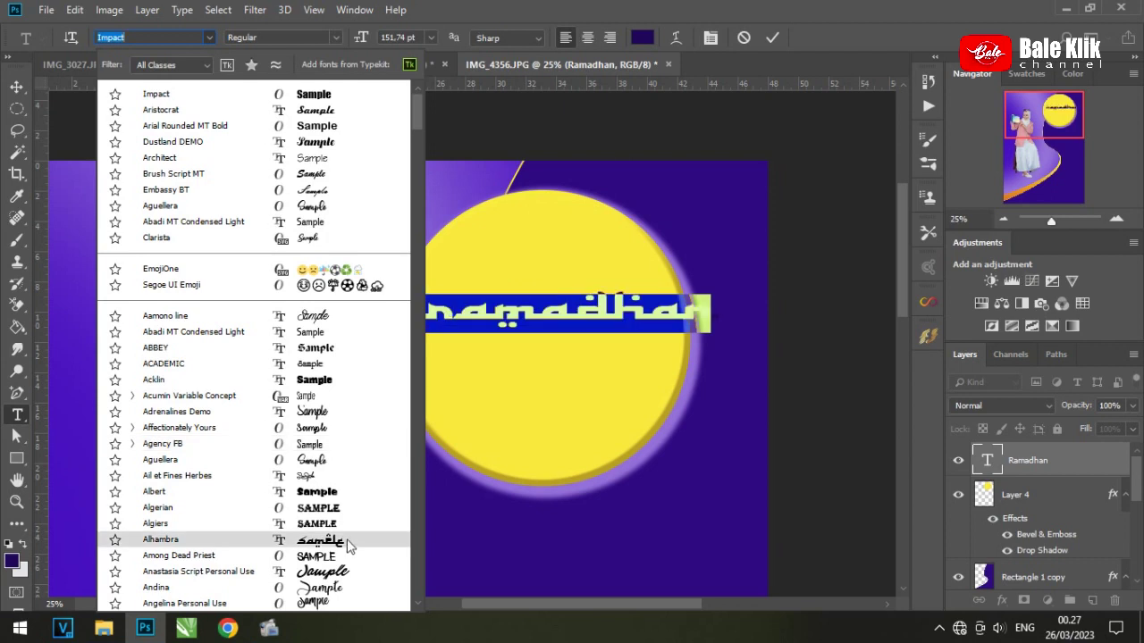
pyautogui.click(320, 143)
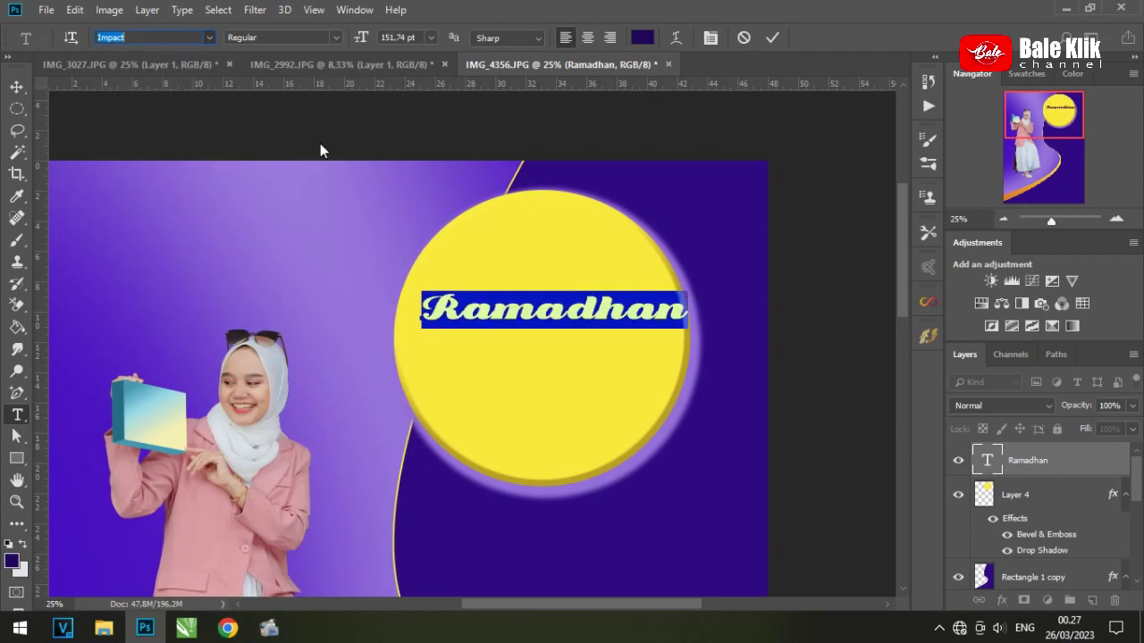
pyautogui.click(16, 87)
# Step: Narrow Ramadhan to about 84% width, skew it, then enlarge it to about 111%
pyautogui.hotkey('ctrl', 't')
pyautogui.moveTo(686, 310); pyautogui.dragTo(652, 307)
pyautogui.press('Return')
pyautogui.hotkey('ctrl', 't')
pyautogui.rightClick(623, 299)
pyautogui.click(671, 376)
pyautogui.moveTo(426, 296); pyautogui.dragTo(432, 298)
pyautogui.click(16, 86)
pyautogui.click(498, 243)
pyautogui.hotkey('ctrl', 't')
pyautogui.moveTo(645, 328)
pyautogui.mouseDown()
pyautogui.moveTo(664, 332)
pyautogui.moveTo(643, 324)
pyautogui.mouseUp()
pyautogui.press('Return')
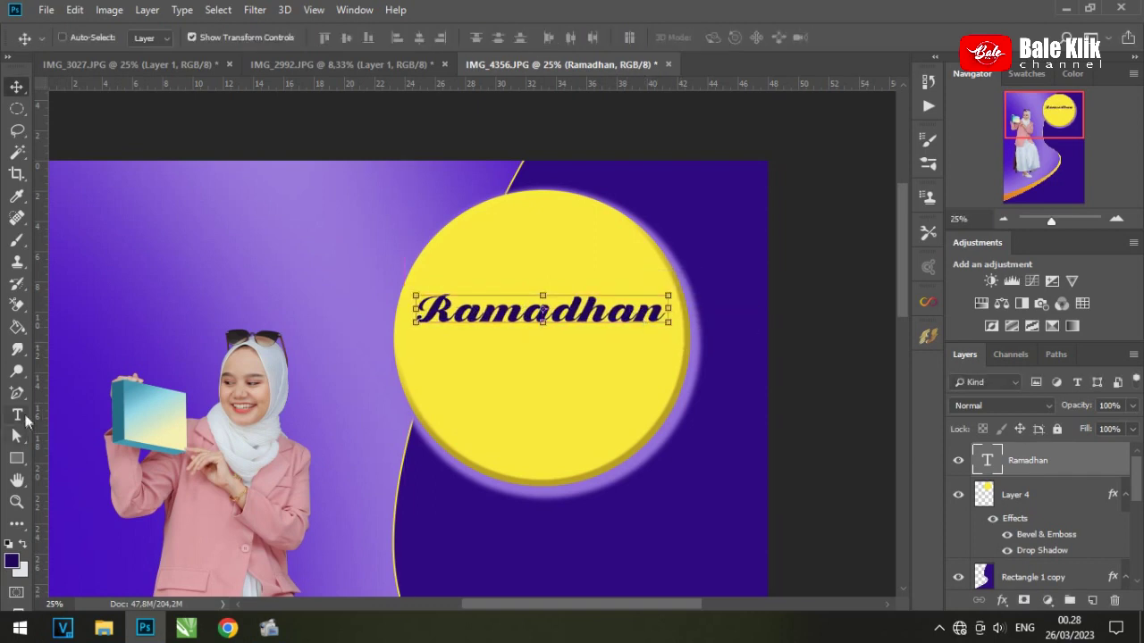
pyautogui.click(20, 417)
pyautogui.click(545, 396)
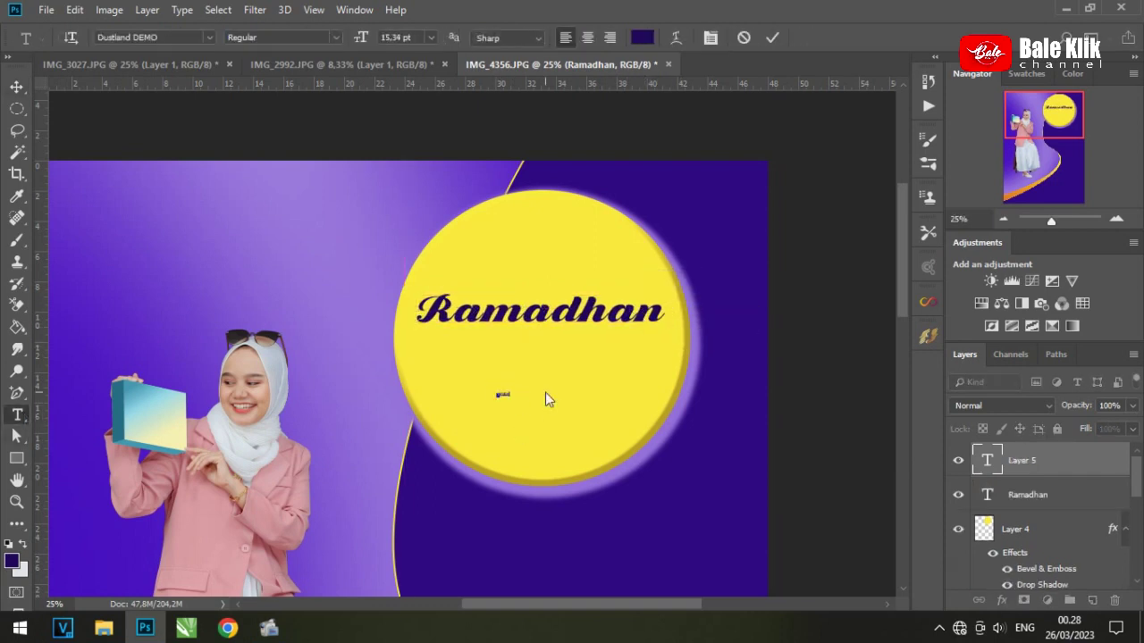
# Step: Commit the SALE ! text and enlarge it
pyautogui.hotkey('ctrl', 'Return')
pyautogui.hotkey('ctrl', 't')
pyautogui.moveTo(528, 408); pyautogui.dragTo(688, 429)
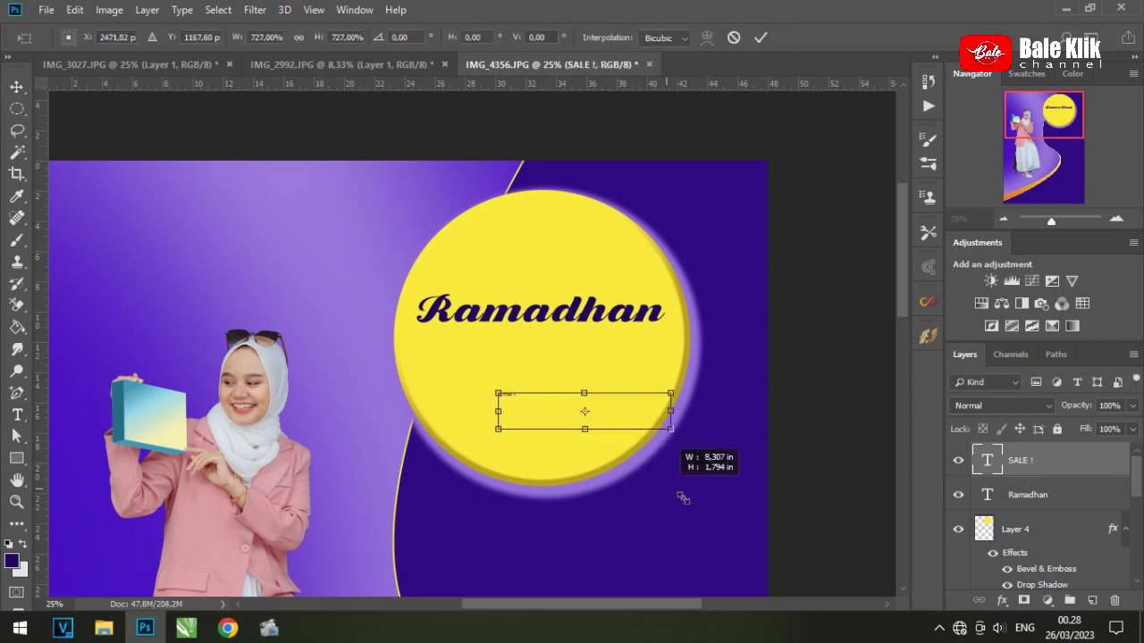
pyautogui.press('Return')
pyautogui.press('v')
pyautogui.press('t')
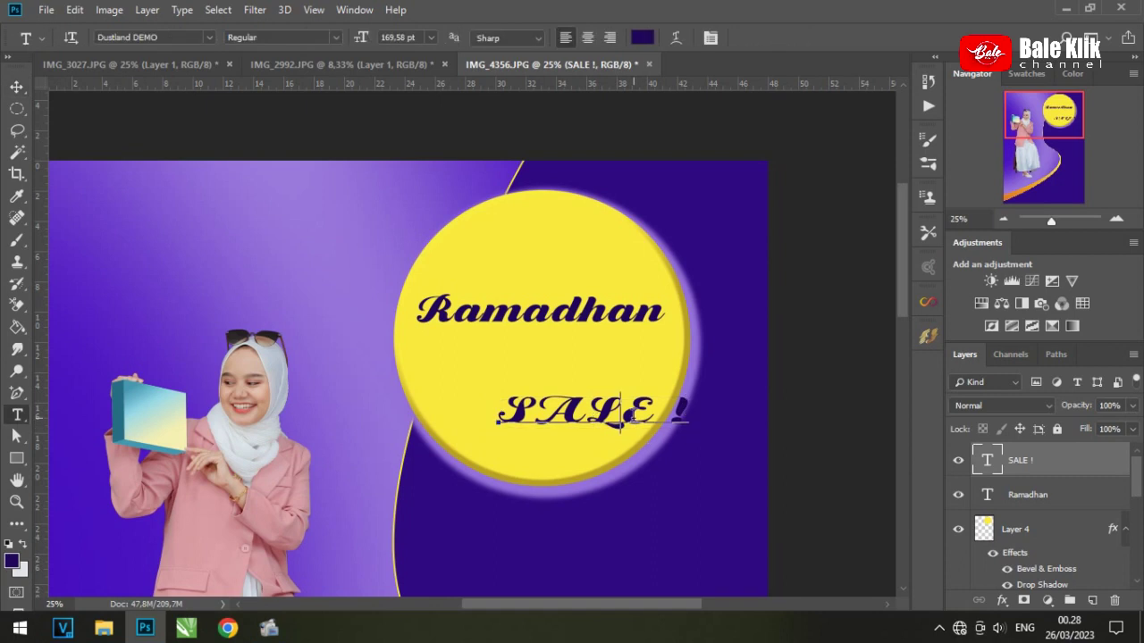
pyautogui.tripleClick(625, 413)
# Step: Set SALE ! to Impact, place it under Ramadhan, and nudge Ramadhan down
pyautogui.click(209, 37)
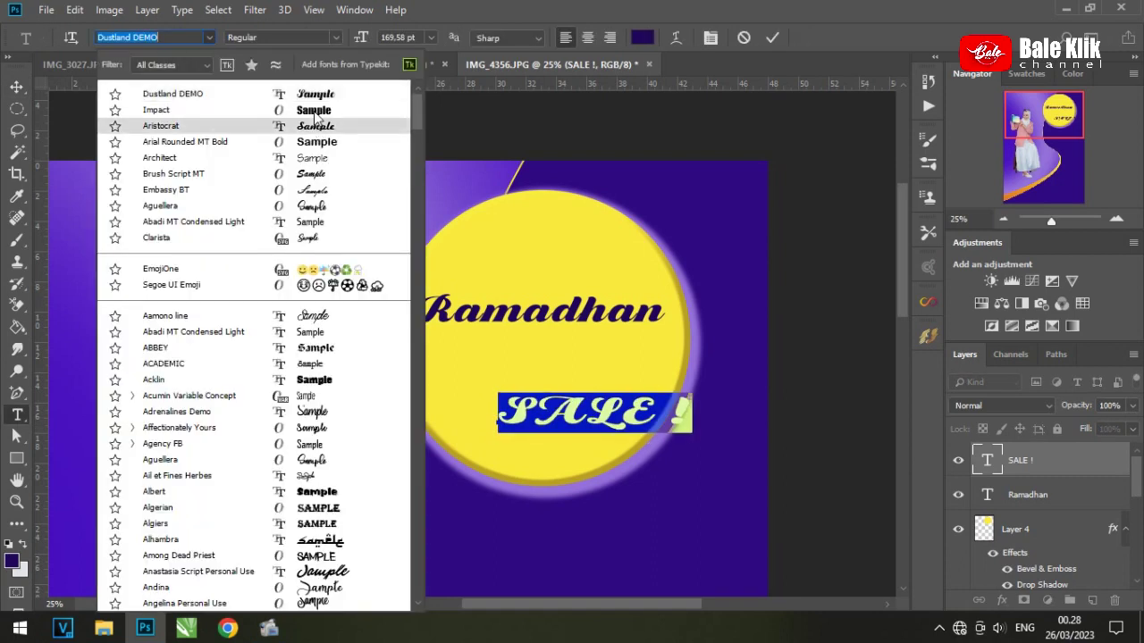
pyautogui.click(179, 109)
pyautogui.hotkey('ctrl', 'Return')
pyautogui.hotkey('ctrl', 't')
pyautogui.moveTo(626, 424)
pyautogui.mouseDown()
pyautogui.moveTo(763, 516)
pyautogui.moveTo(740, 446)
pyautogui.moveTo(577, 362)
pyautogui.moveTo(582, 369)
pyautogui.mouseUp()
pyautogui.press('Return')
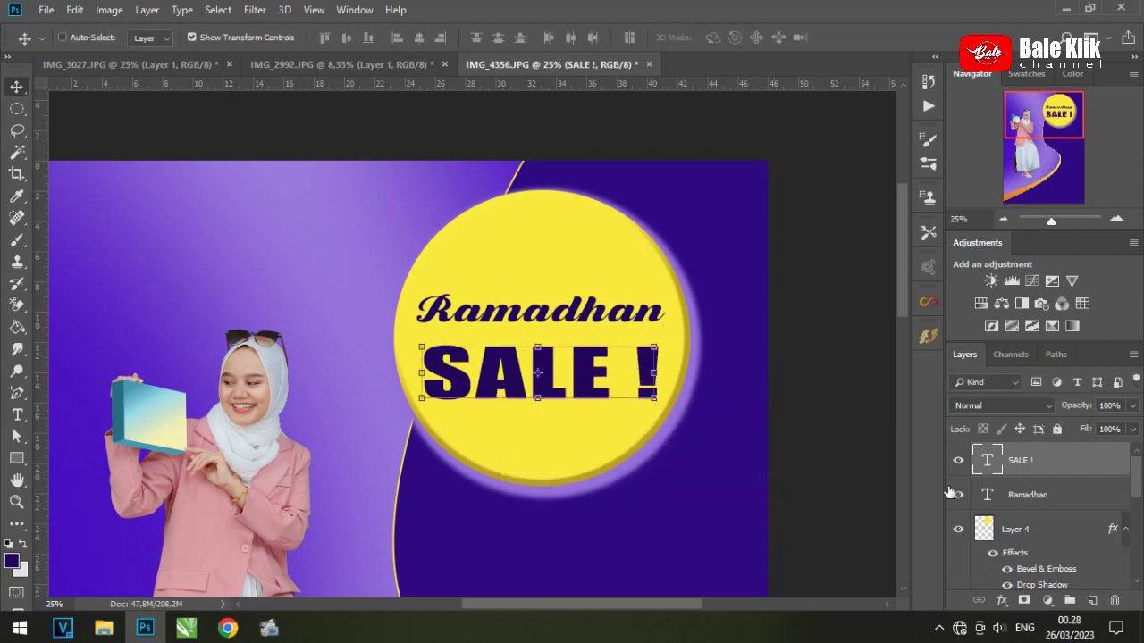
pyautogui.click(1028, 480)
pyautogui.hotkey('shift', 'Down')
pyautogui.hotkey('shift', 'Down')
pyautogui.hotkey('shift', 'Down')
pyautogui.hotkey('shift', 'Down')
pyautogui.hotkey('shift', 'Down')
pyautogui.click(1004, 217)
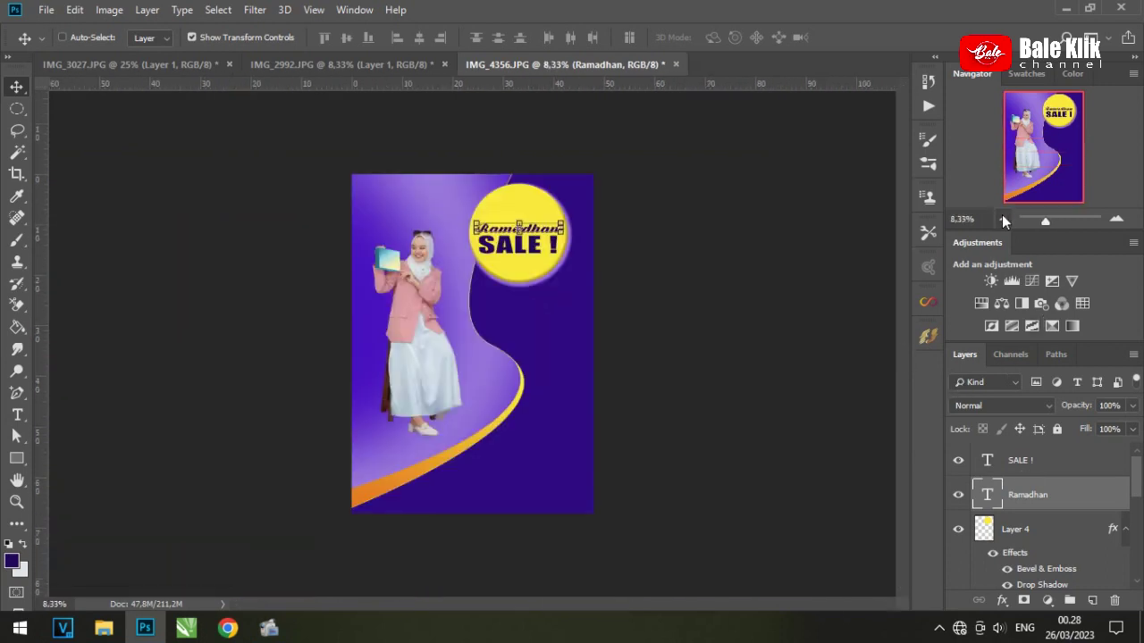
pyautogui.click(1115, 220)
# Step: Draw a pink-filled rounded rectangle bar across the top of the circle on a new layer
pyautogui.click(1115, 219)
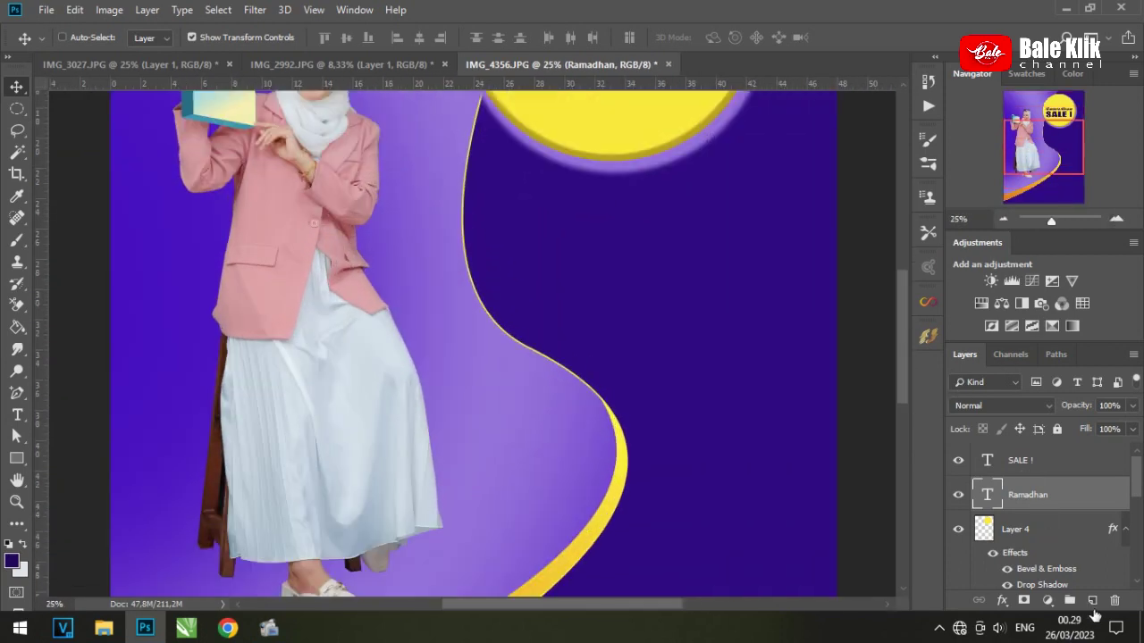
pyautogui.keyDown('ctrl'); pyautogui.click(1092, 601); pyautogui.keyUp('ctrl')
pyautogui.moveTo(704, 233); pyautogui.dragTo(667, 503)
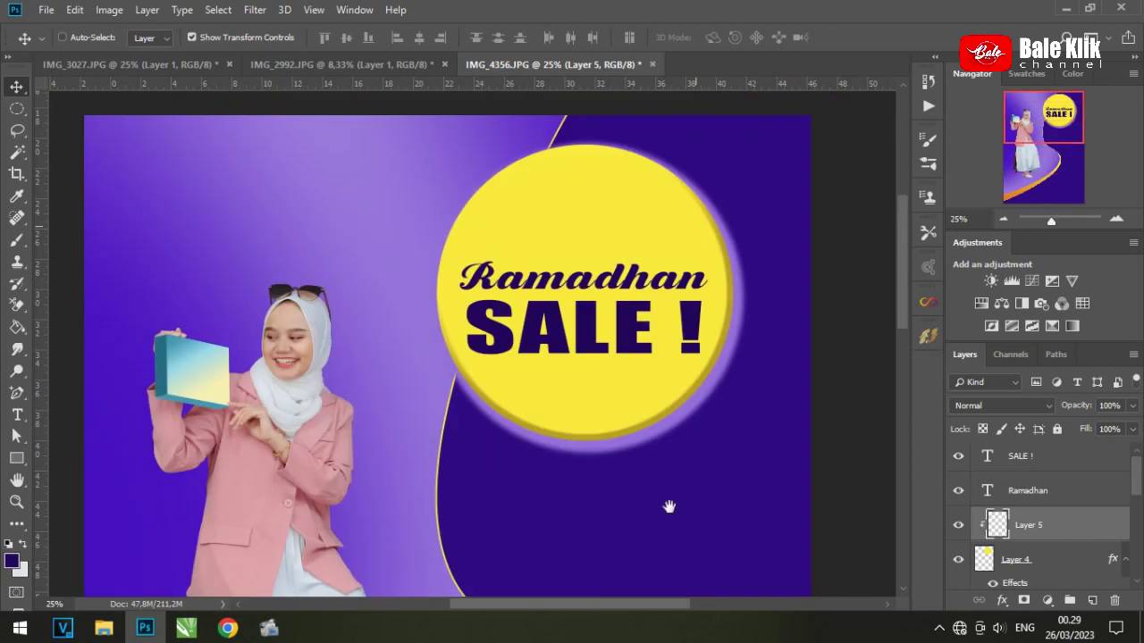
pyautogui.click(16, 457)
pyautogui.rightClick(16, 458)
pyautogui.click(58, 460)
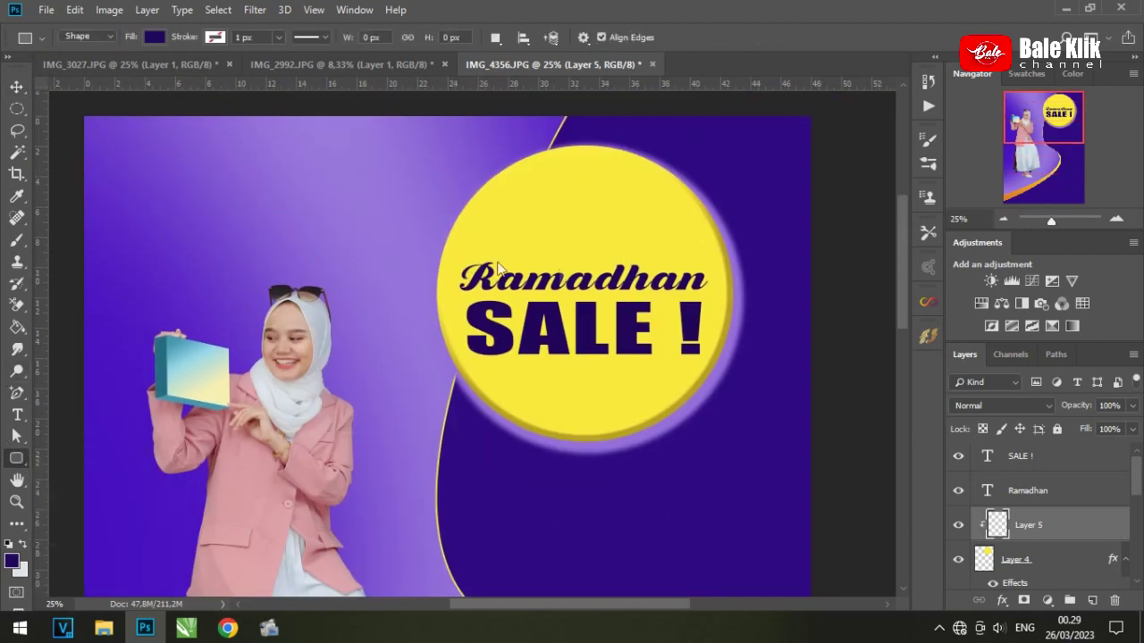
pyautogui.click(154, 37)
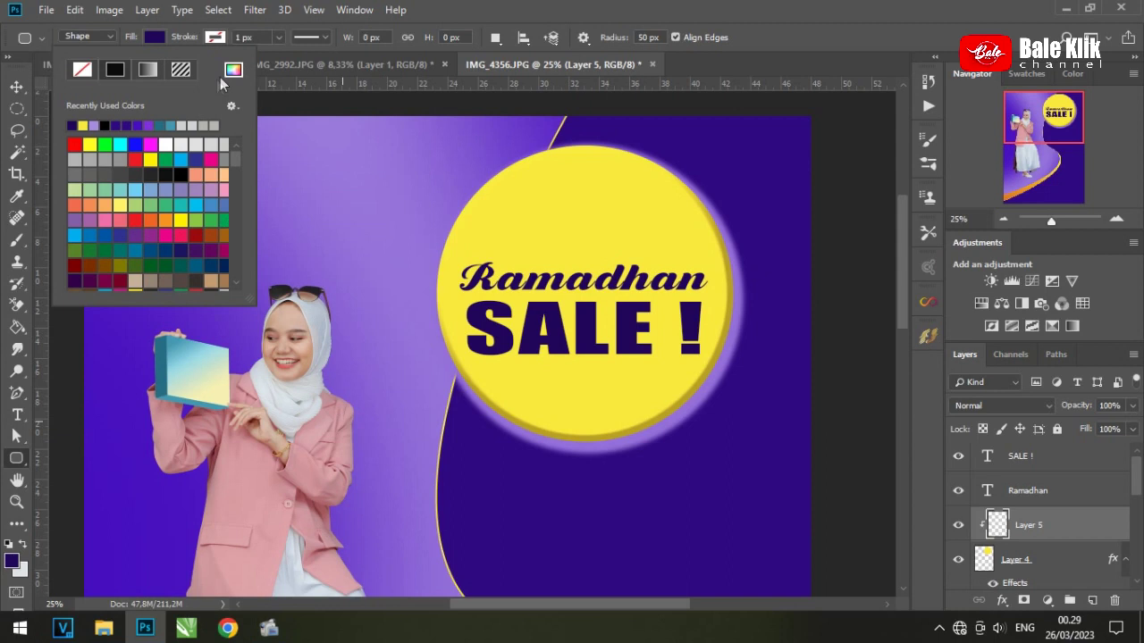
pyautogui.click(233, 70)
pyautogui.click(699, 266)
pyautogui.press('Return')
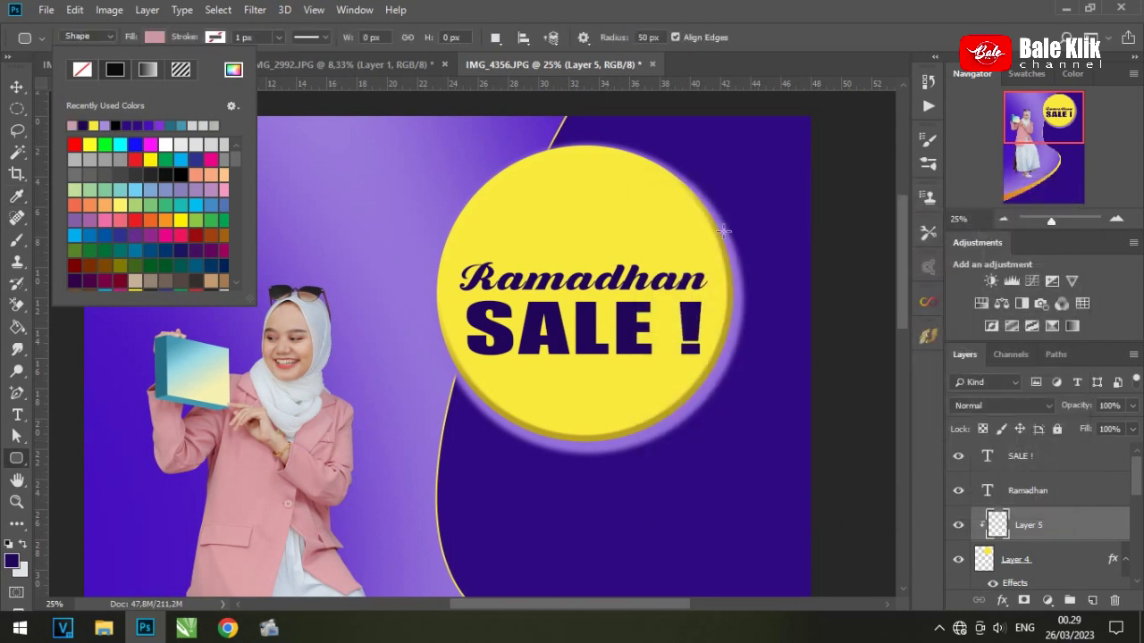
pyautogui.moveTo(487, 189); pyautogui.dragTo(755, 205)
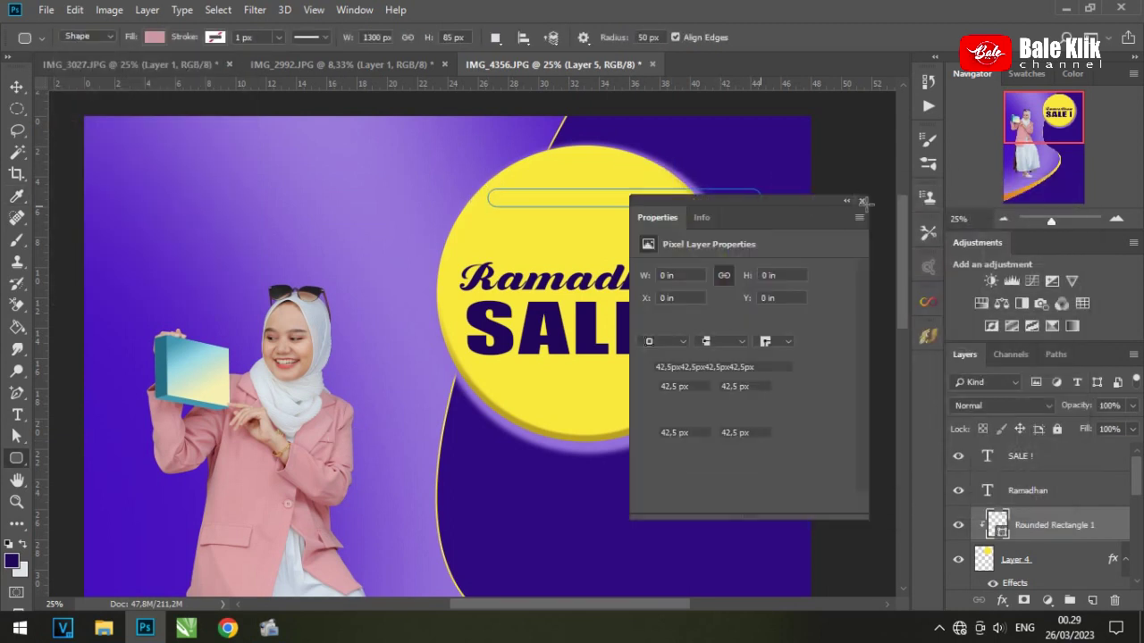
pyautogui.click(862, 200)
# Step: Rotate and stretch the pink bar diagonally, then add a shorter copy beside it
pyautogui.press('v')
pyautogui.hotkey('ctrl', 't')
pyautogui.moveTo(778, 226); pyautogui.dragTo(741, 92)
pyautogui.press('Return')
pyautogui.moveTo(705, 321); pyautogui.dragTo(765, 375)
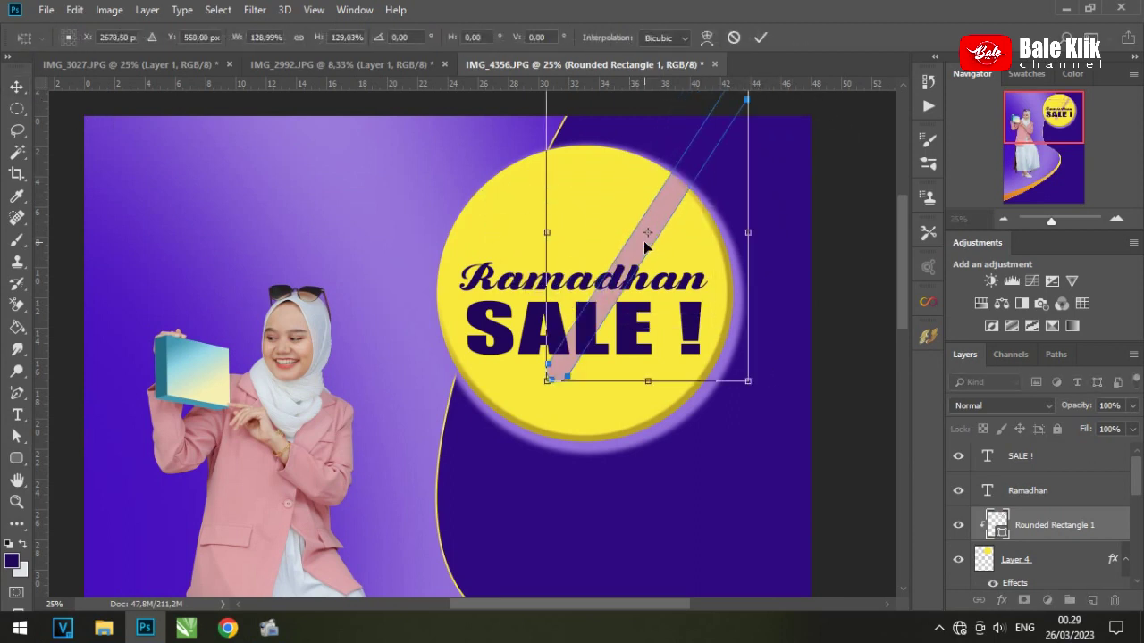
pyautogui.press('Return')
pyautogui.moveTo(617, 187); pyautogui.dragTo(625, 125)
pyautogui.moveTo(765, 268); pyautogui.dragTo(690, 171)
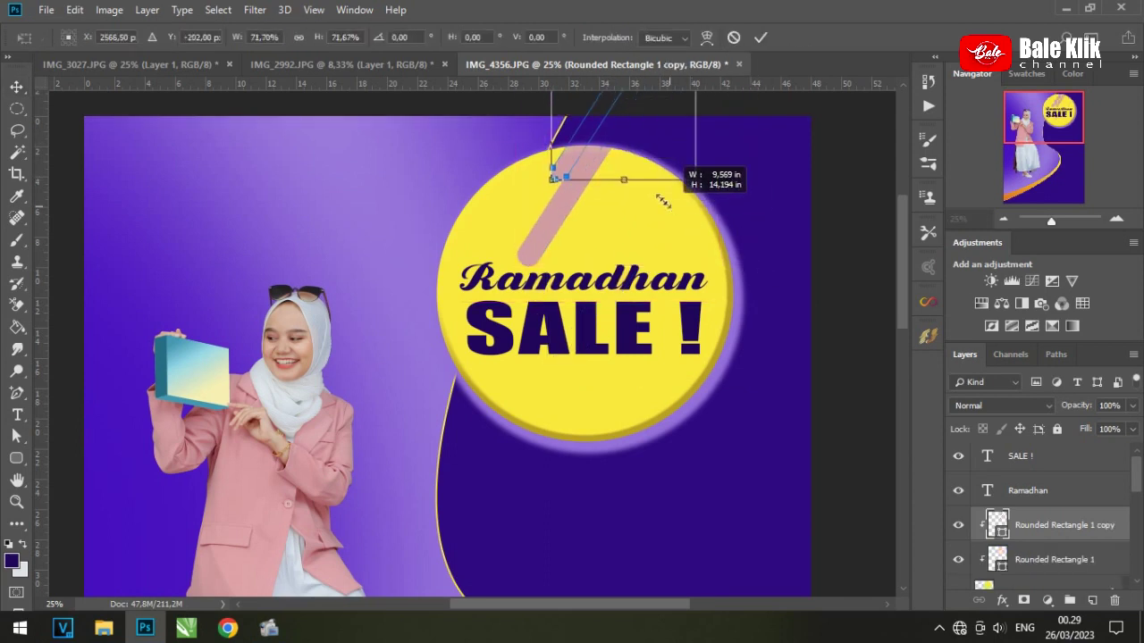
pyautogui.press('Return')
pyautogui.moveTo(569, 162)
pyautogui.mouseDown()
pyautogui.moveTo(582, 228)
pyautogui.moveTo(579, 396)
pyautogui.mouseUp()
# Step: Copy the long and short pink bars onto the circle's lower-right edge
pyautogui.click(1095, 574)
pyautogui.moveTo(491, 514); pyautogui.dragTo(621, 445)
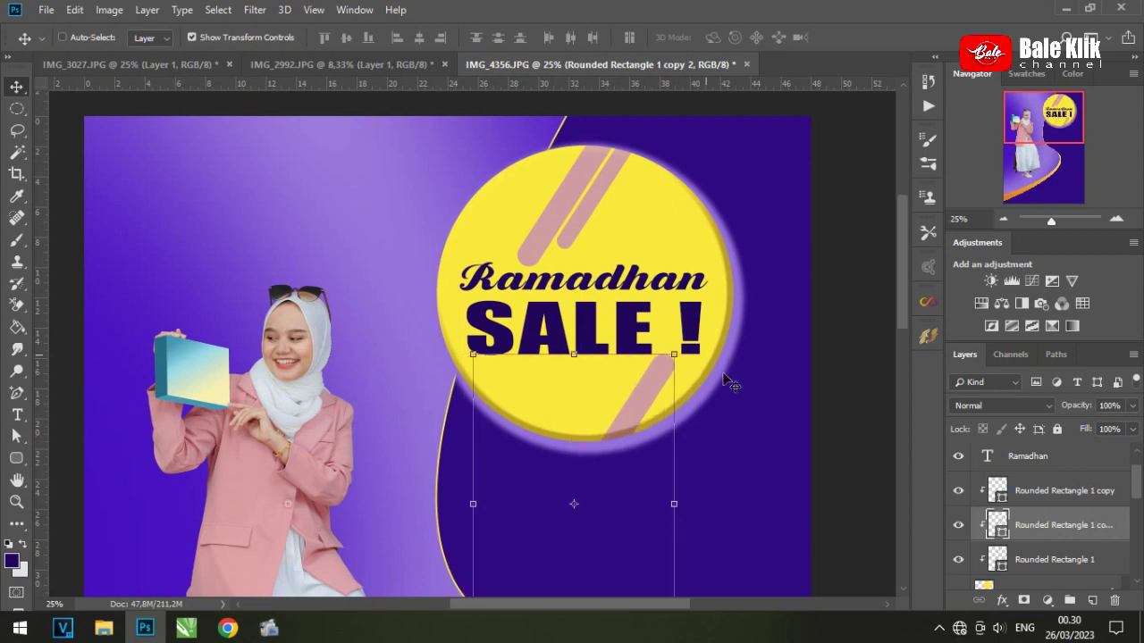
pyautogui.click(1057, 497)
pyautogui.moveTo(633, 199)
pyautogui.mouseDown()
pyautogui.moveTo(538, 516)
pyautogui.moveTo(547, 491)
pyautogui.mouseUp()
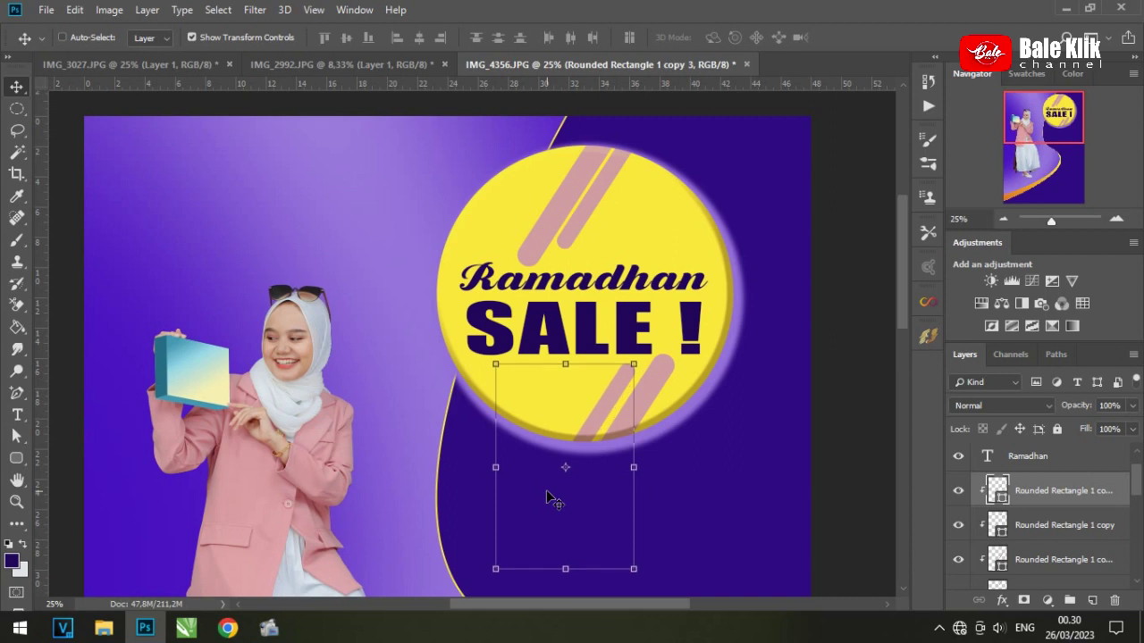
pyautogui.hotkey('shift', 'Right')
pyautogui.click(1002, 219)
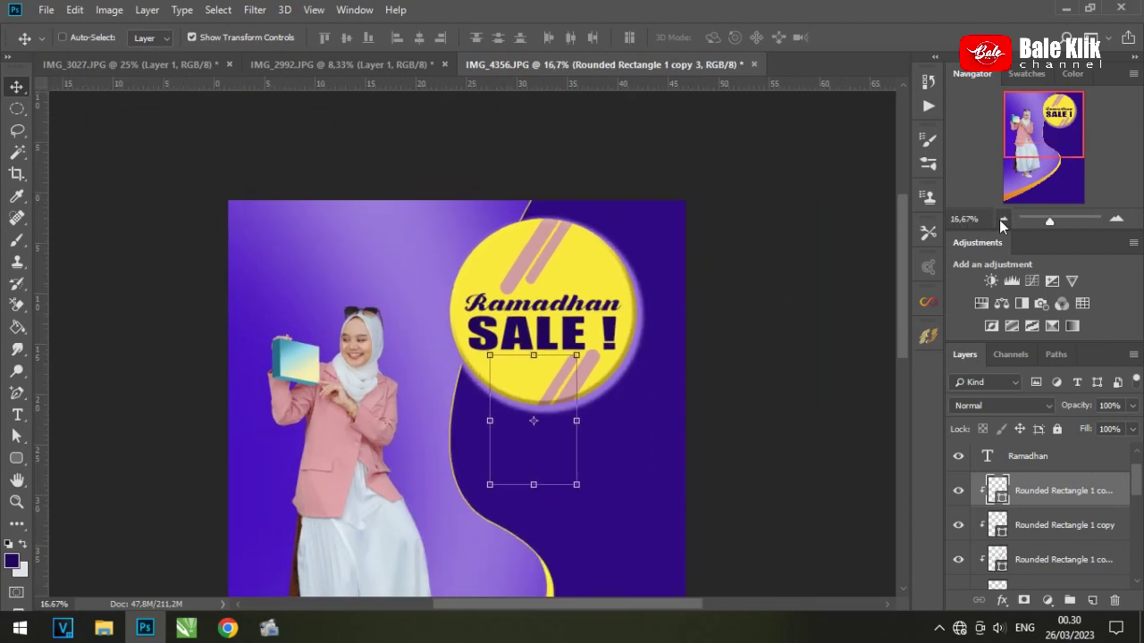
pyautogui.click(1116, 220)
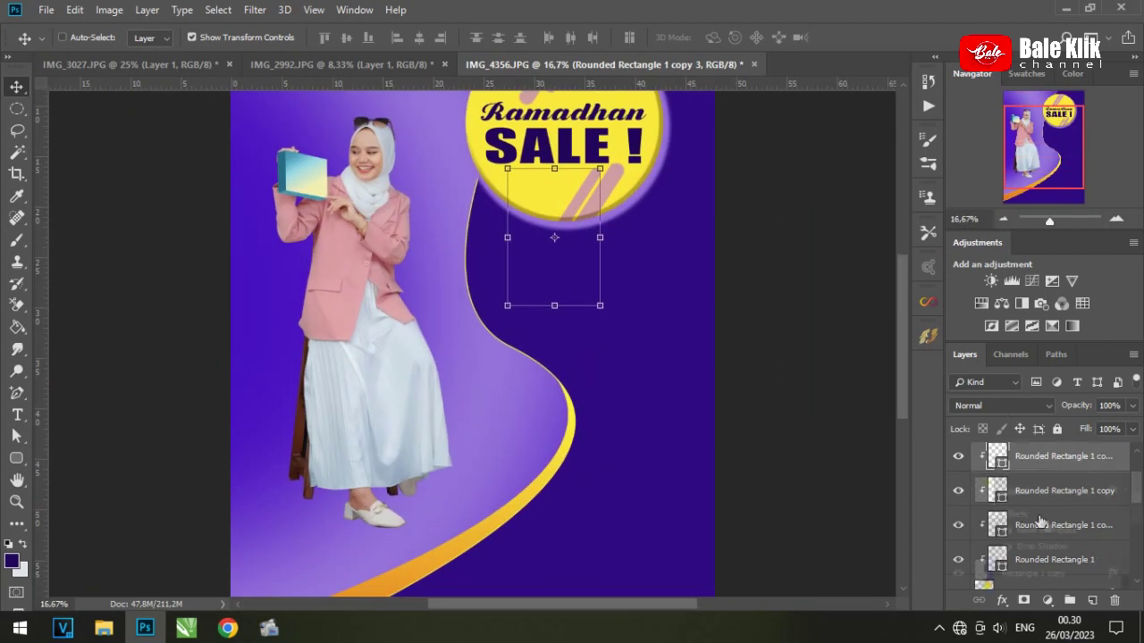
pyautogui.scroll(-3, 1045, 509)
pyautogui.click(1053, 511)
pyautogui.scroll(2, 1052, 517)
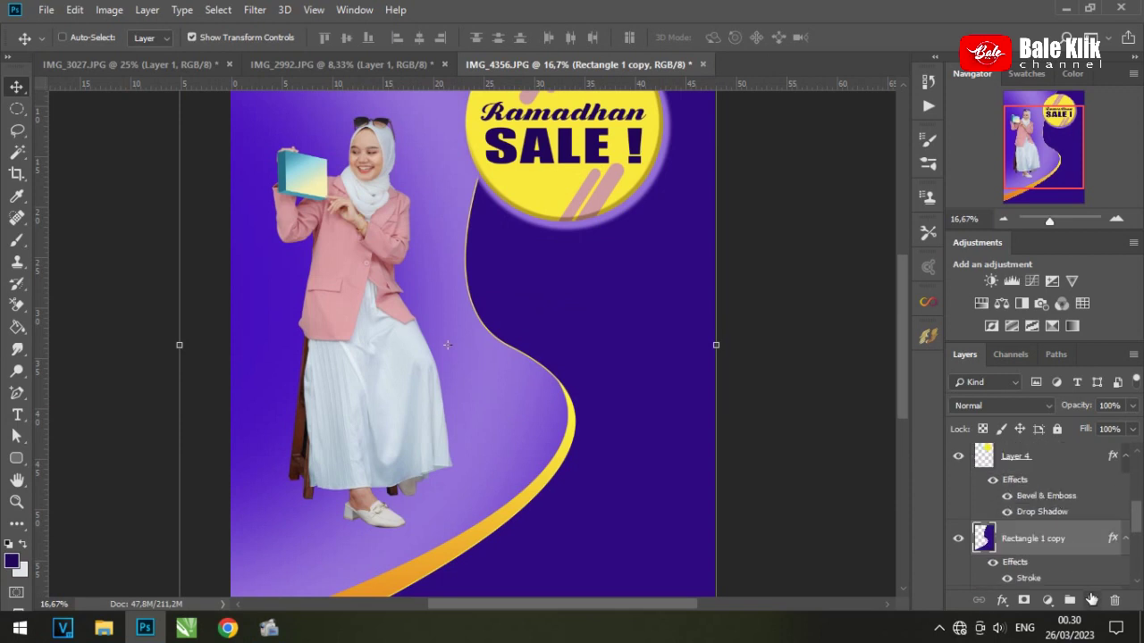
# Step: Add a new layer and set the foreground to a lighter pink sampled from the jacket
pyautogui.click(1092, 598)
pyautogui.click(1003, 220)
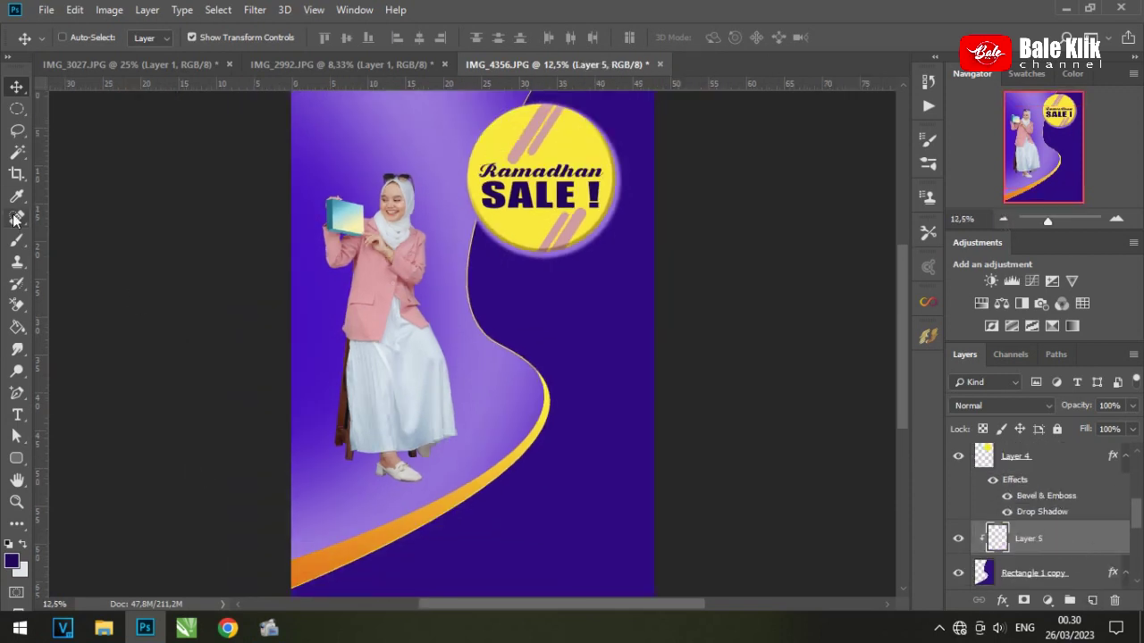
pyautogui.click(17, 196)
pyautogui.click(372, 303)
pyautogui.click(12, 561)
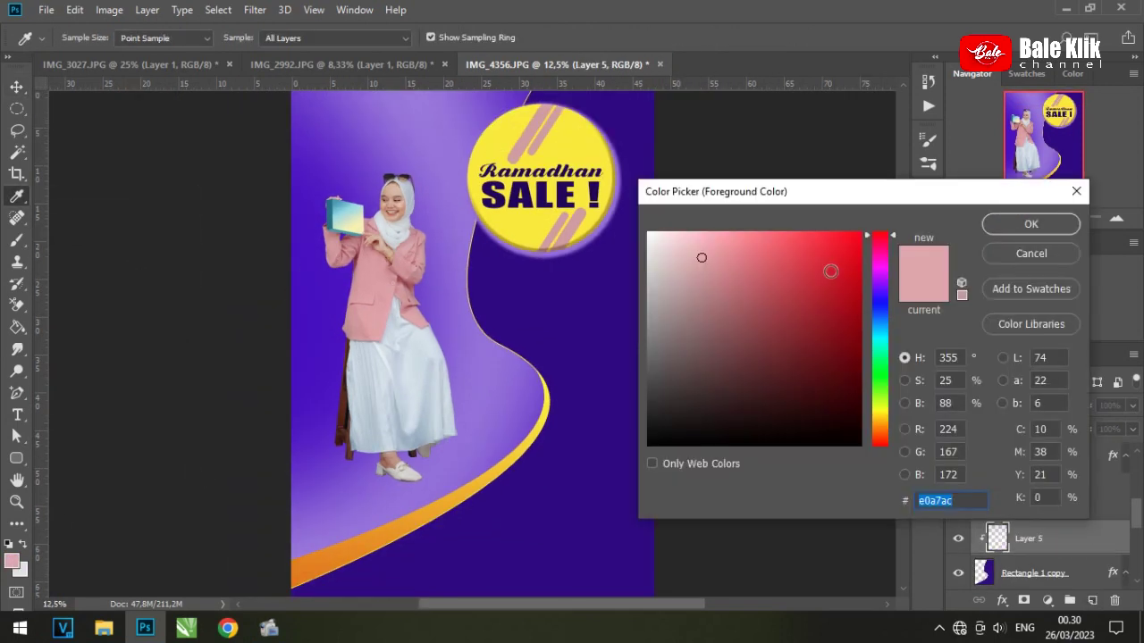
pyautogui.click(746, 235)
pyautogui.moveTo(751, 259); pyautogui.dragTo(729, 238)
pyautogui.click(1030, 225)
# Step: Fill a rectangle across the lower part of the poster with the pink
pyautogui.click(1002, 218)
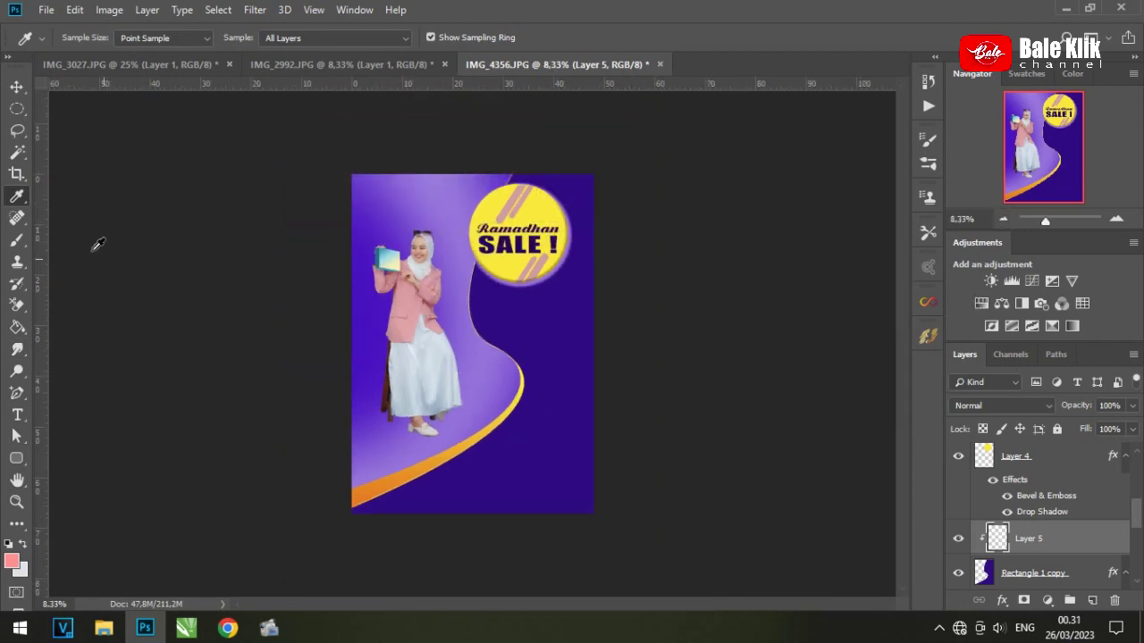
pyautogui.click(17, 109)
pyautogui.moveTo(327, 401); pyautogui.dragTo(722, 592)
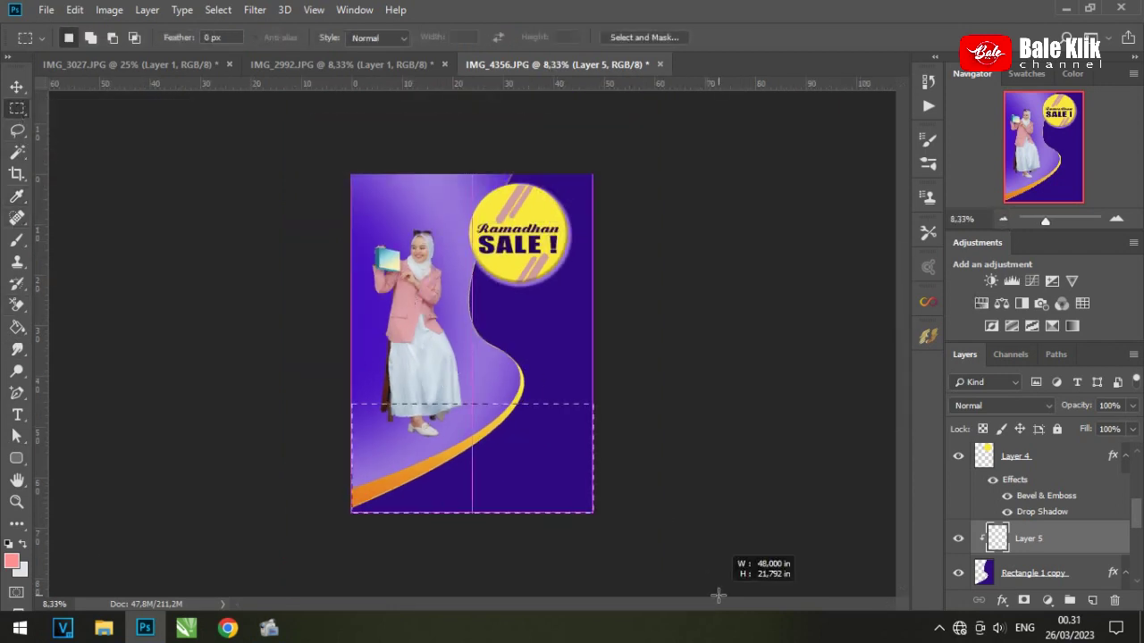
pyautogui.click(17, 327)
pyautogui.click(570, 463)
pyautogui.hotkey('ctrl', 'd')
# Step: Add a layer mask and fade the pink upward with a black-to-white gradient
pyautogui.click(1024, 603)
pyautogui.rightClick(17, 327)
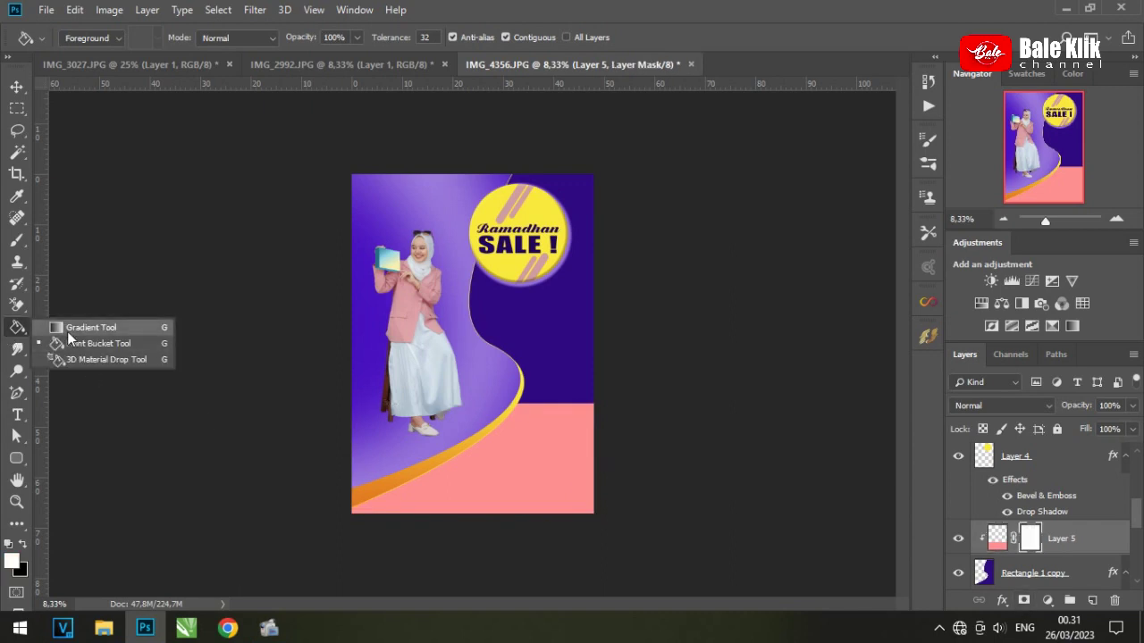
pyautogui.click(143, 328)
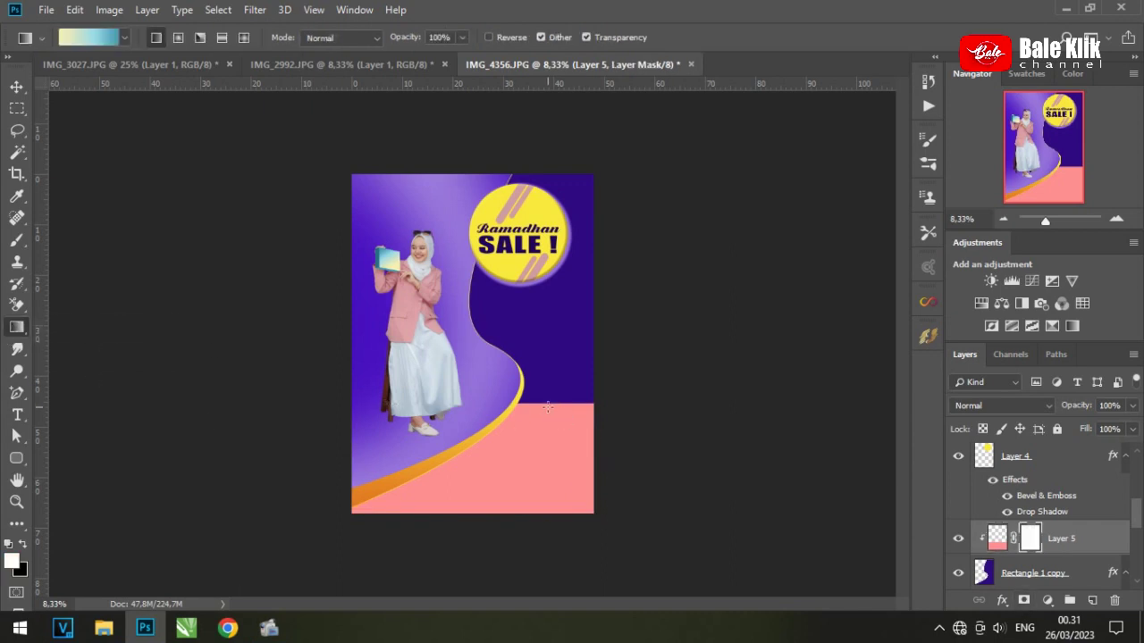
pyautogui.moveTo(540, 498); pyautogui.dragTo(540, 498)
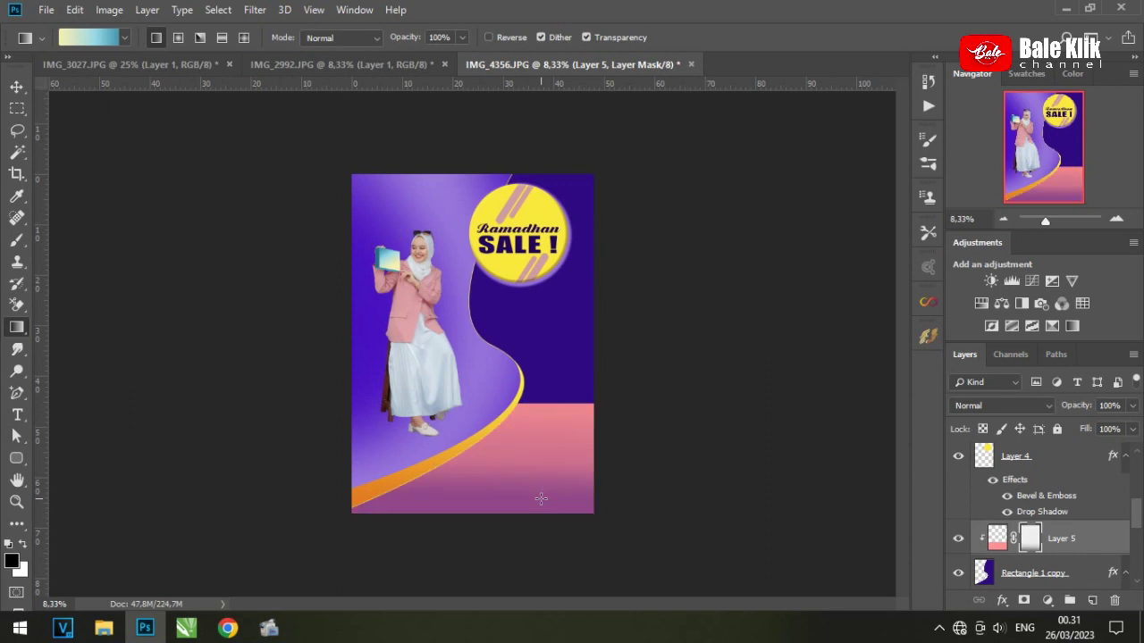
pyautogui.hotkey('ctrl', 'z')
pyautogui.click(89, 37)
pyautogui.click(721, 115)
pyautogui.press('Return')
pyautogui.moveTo(539, 414); pyautogui.dragTo(540, 490)
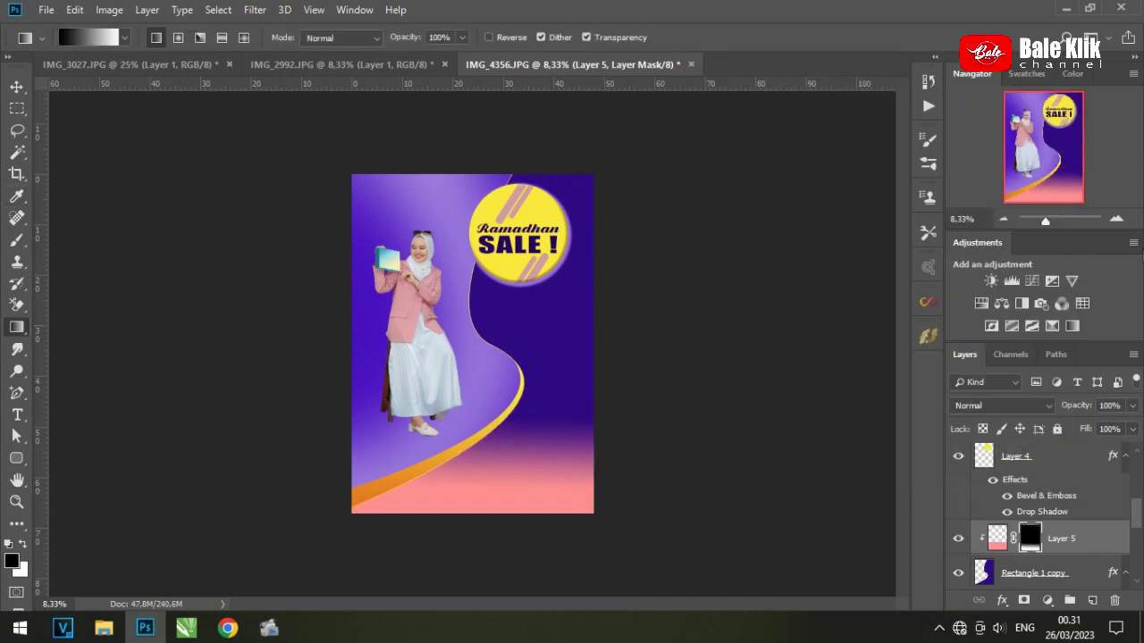
# Step: Lower the pink layer's opacity to 45% and check the SALE badge up close
pyautogui.click(1116, 218)
pyautogui.click(1132, 405)
pyautogui.moveTo(1131, 426); pyautogui.dragTo(1088, 427)
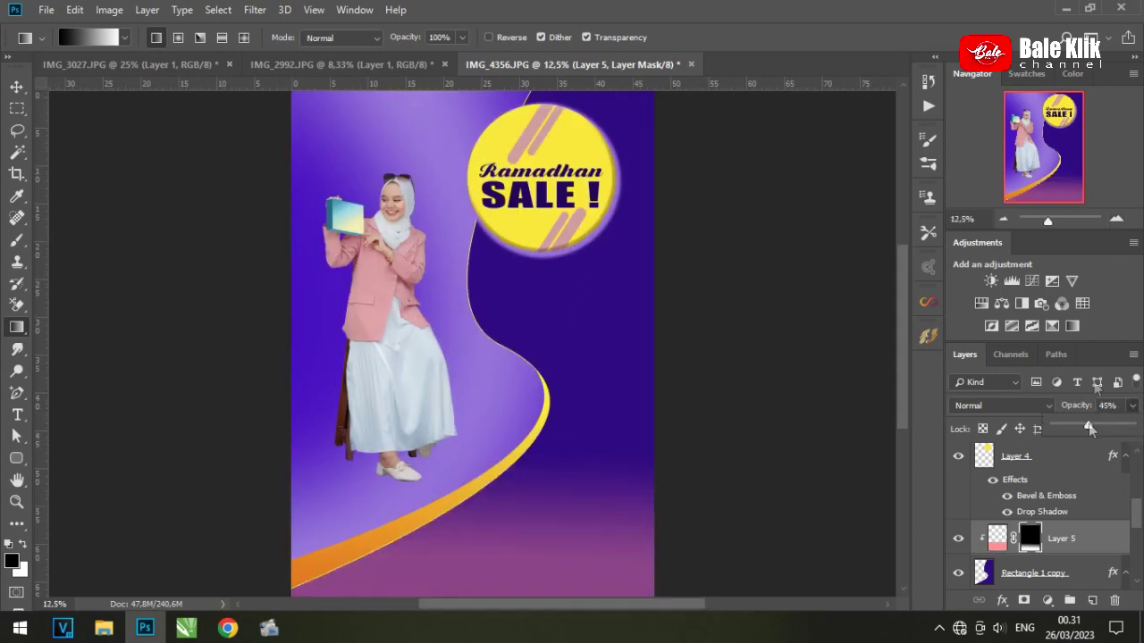
pyautogui.click(1001, 219)
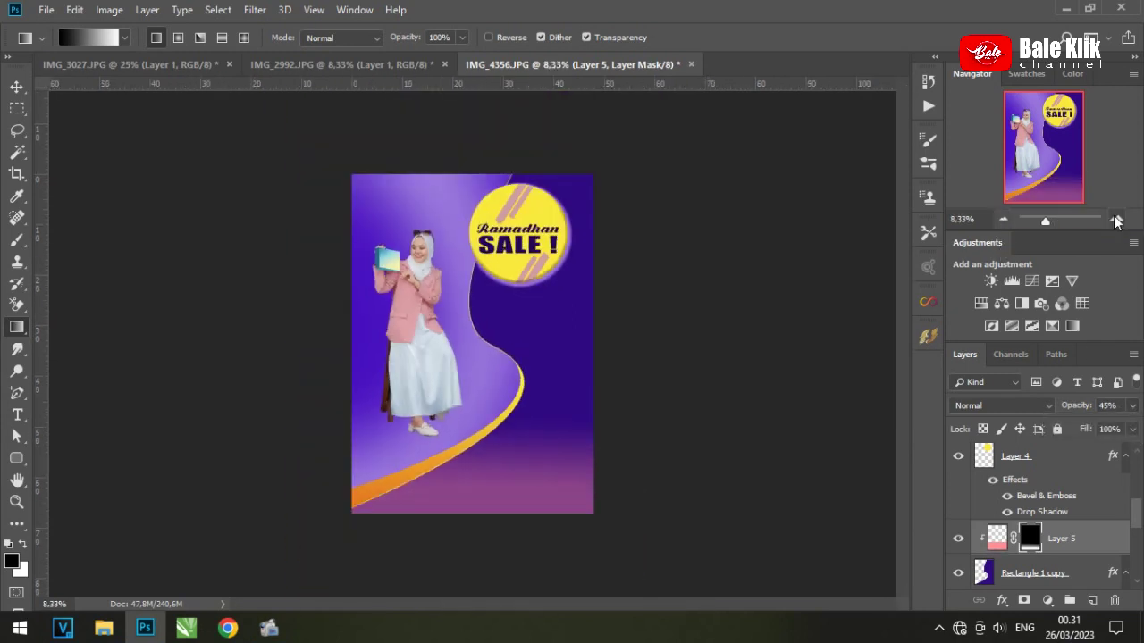
pyautogui.click(1116, 220)
pyautogui.moveTo(539, 296)
pyautogui.mouseDown()
pyautogui.moveTo(536, 332)
pyautogui.moveTo(480, 367)
pyautogui.moveTo(409, 369)
pyautogui.mouseUp()
pyautogui.click(1117, 220)
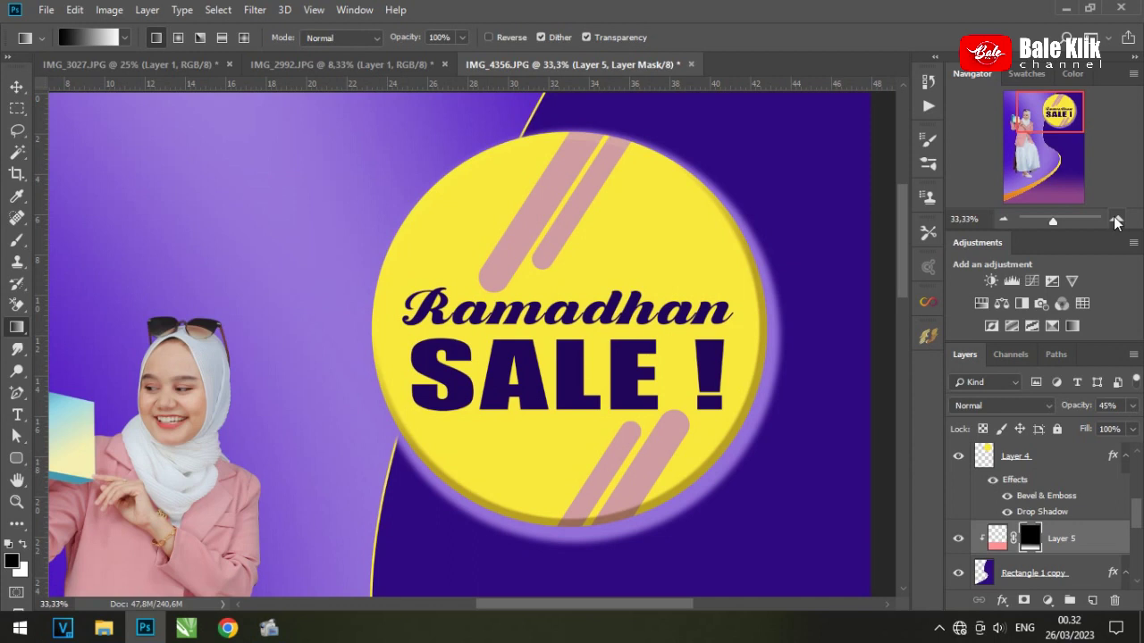
pyautogui.click(1003, 221)
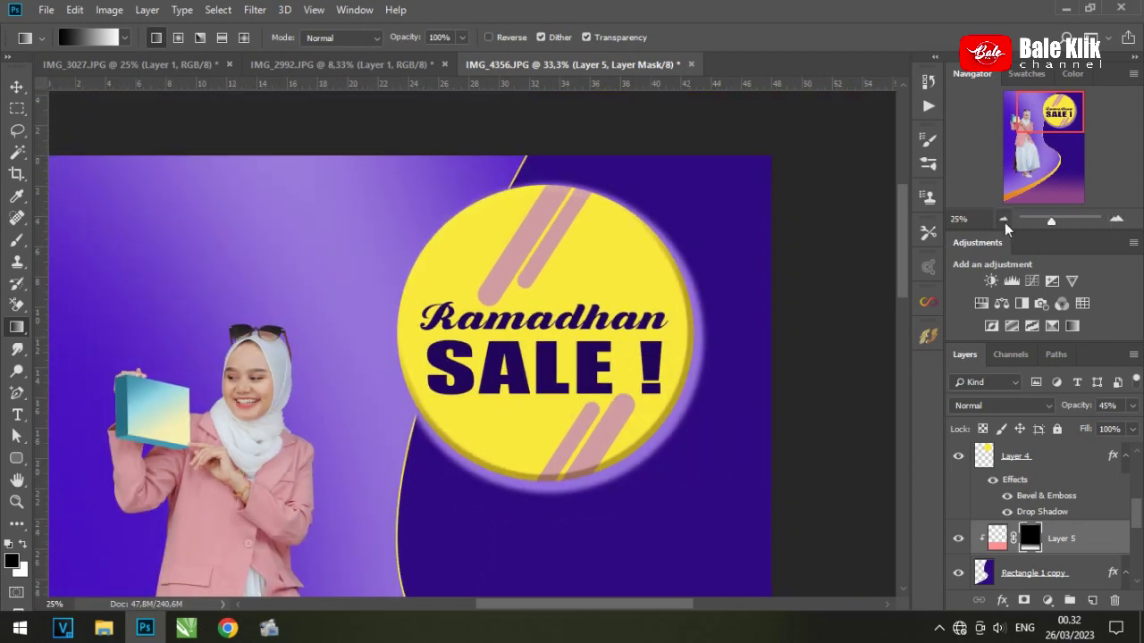
pyautogui.click(1003, 221)
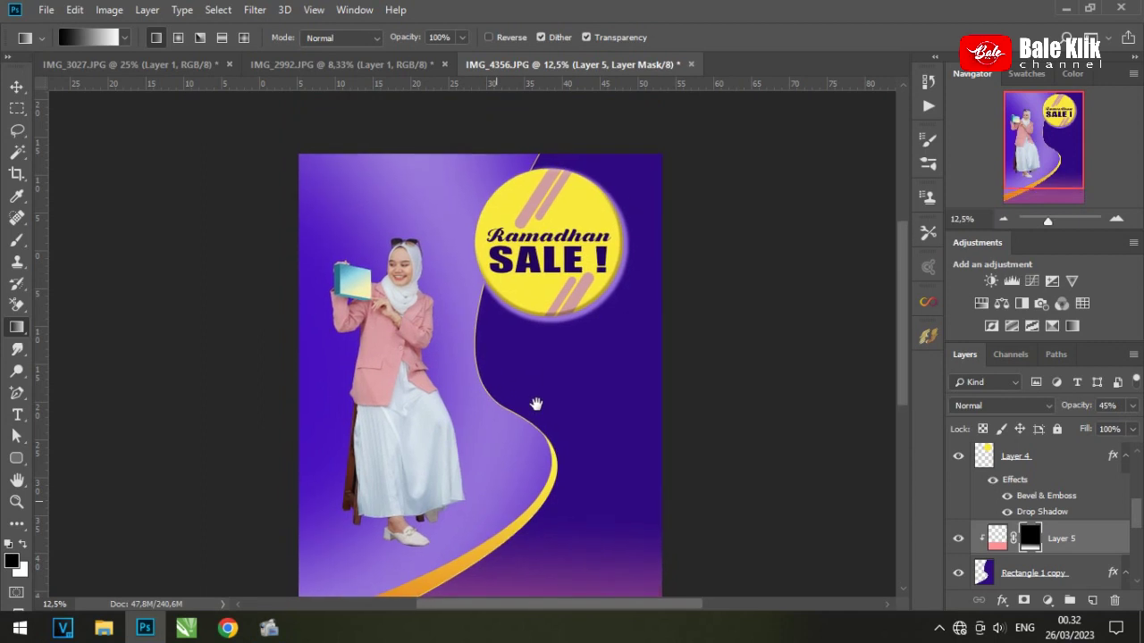
pyautogui.moveTo(530, 352); pyautogui.dragTo(434, 305)
pyautogui.scroll(5, 1061, 465)
# Step: Draw a hatched-square custom shape on a new layer above SALE ! on the purple area
pyautogui.click(1061, 465)
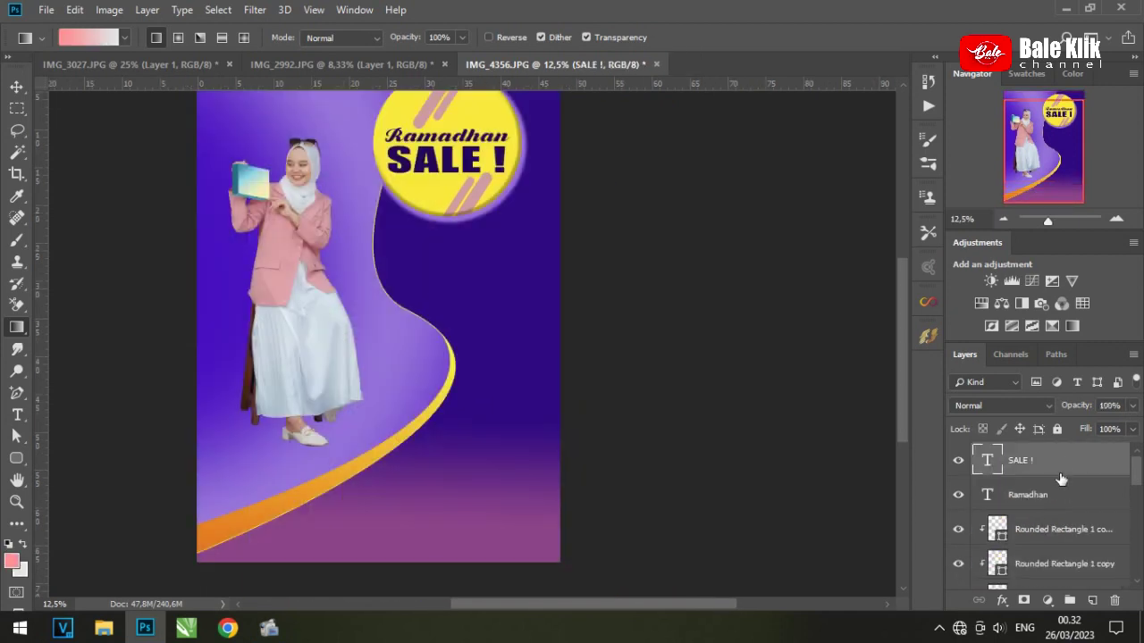
pyautogui.click(1093, 600)
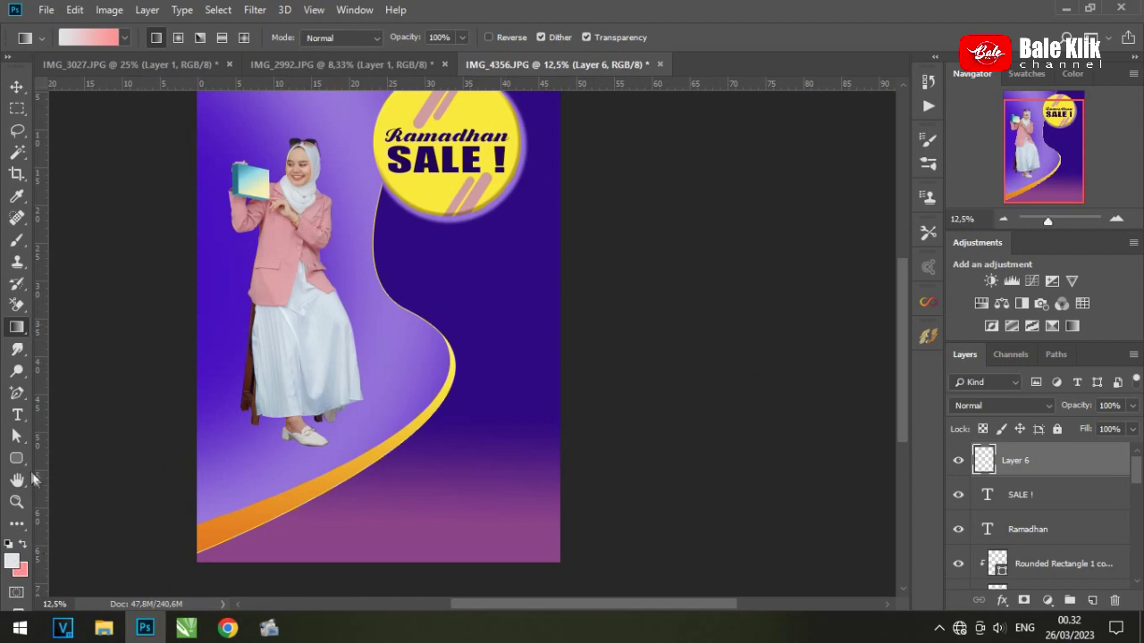
pyautogui.rightClick(18, 460)
pyautogui.click(89, 543)
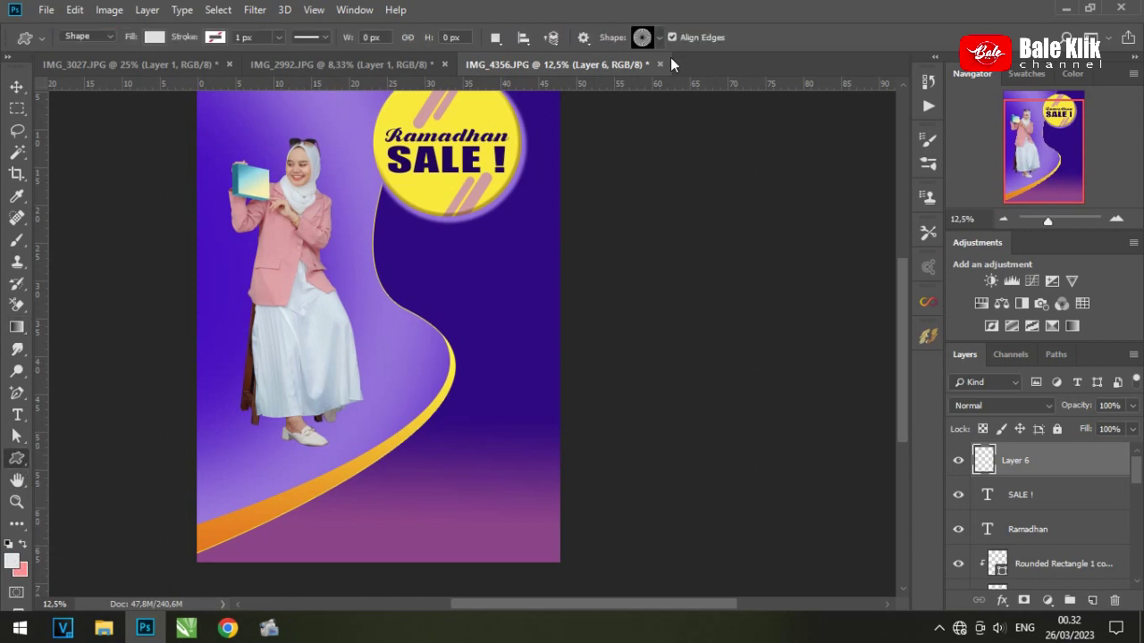
pyautogui.click(660, 38)
pyautogui.click(914, 31)
pyautogui.moveTo(446, 244); pyautogui.dragTo(519, 318)
# Step: Set the hatched square to Soft Light and move it up and right
pyautogui.press('v')
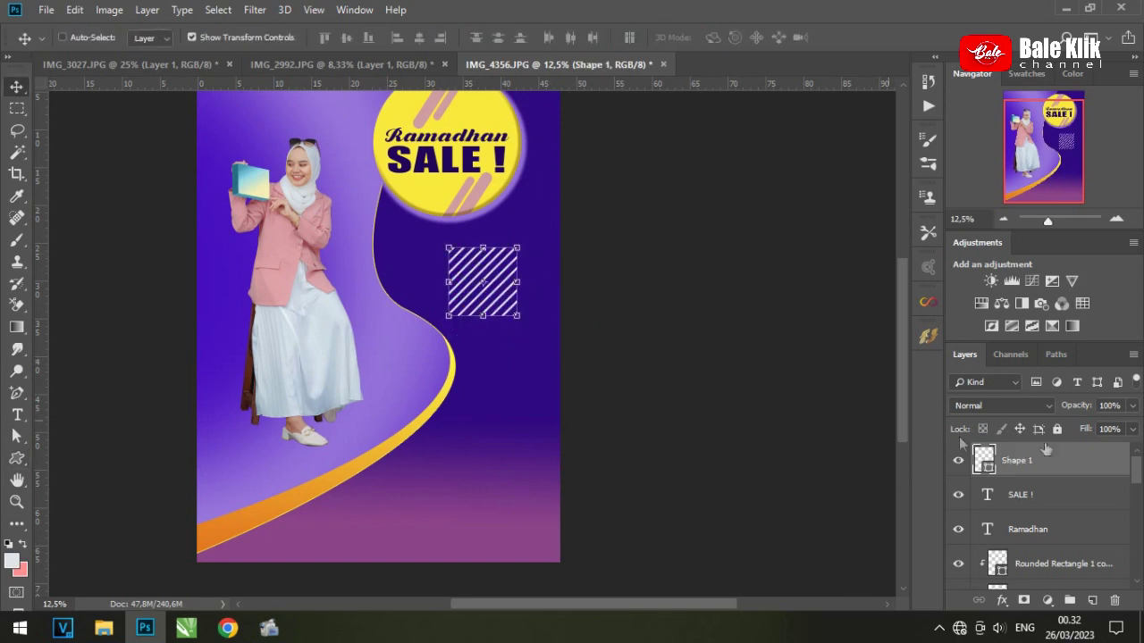
pyautogui.click(1001, 405)
pyautogui.click(983, 212)
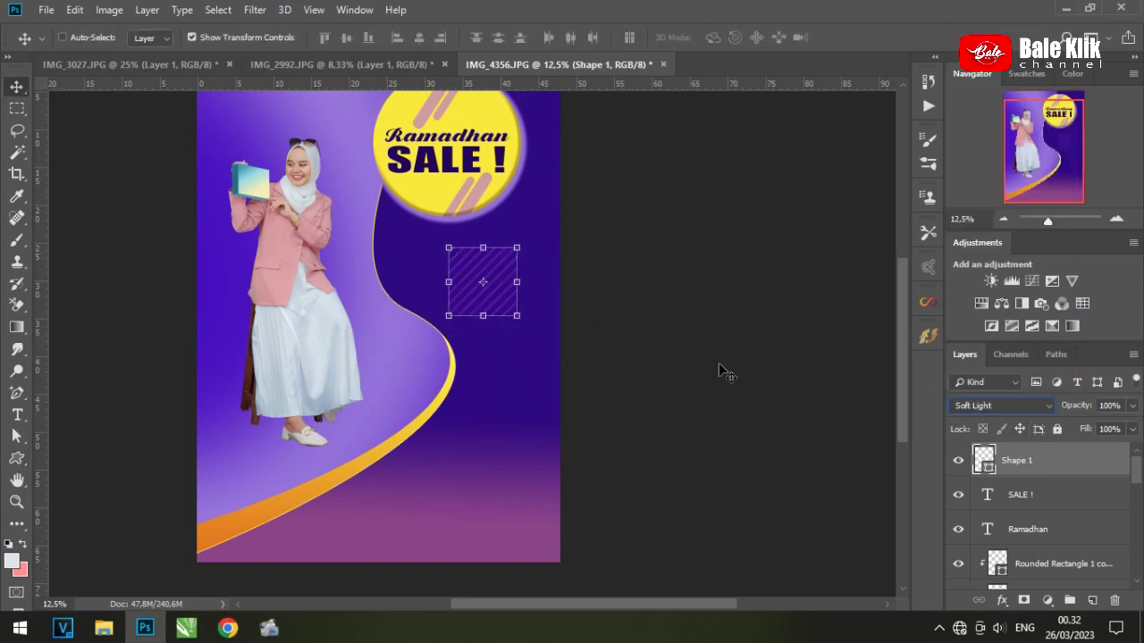
pyautogui.moveTo(497, 264); pyautogui.dragTo(535, 252)
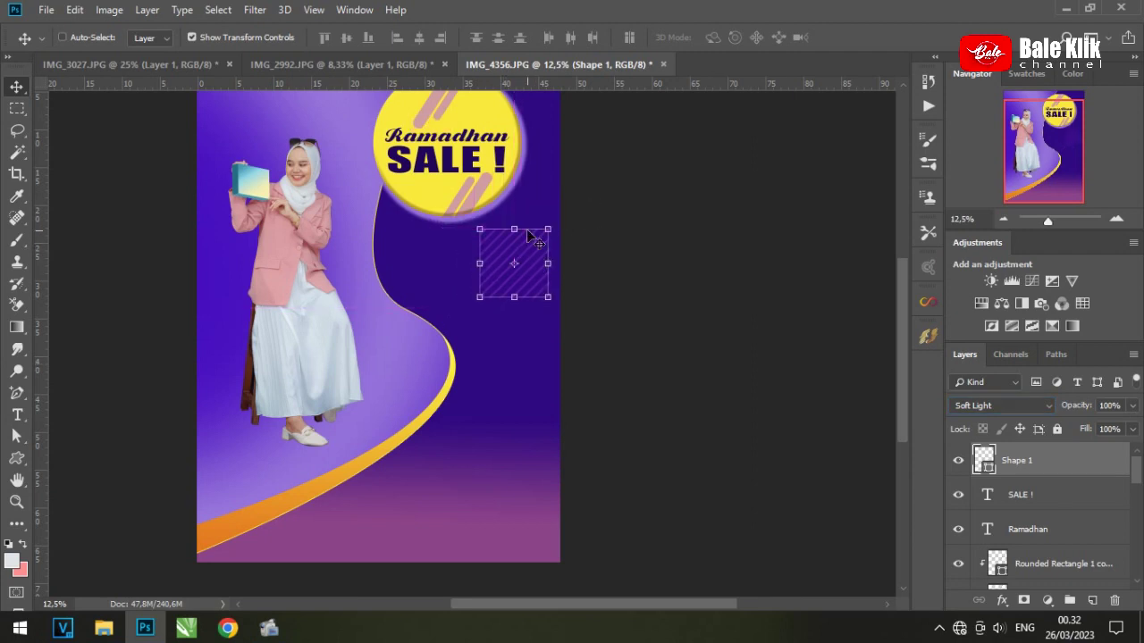
pyautogui.moveTo(439, 314); pyautogui.dragTo(503, 365)
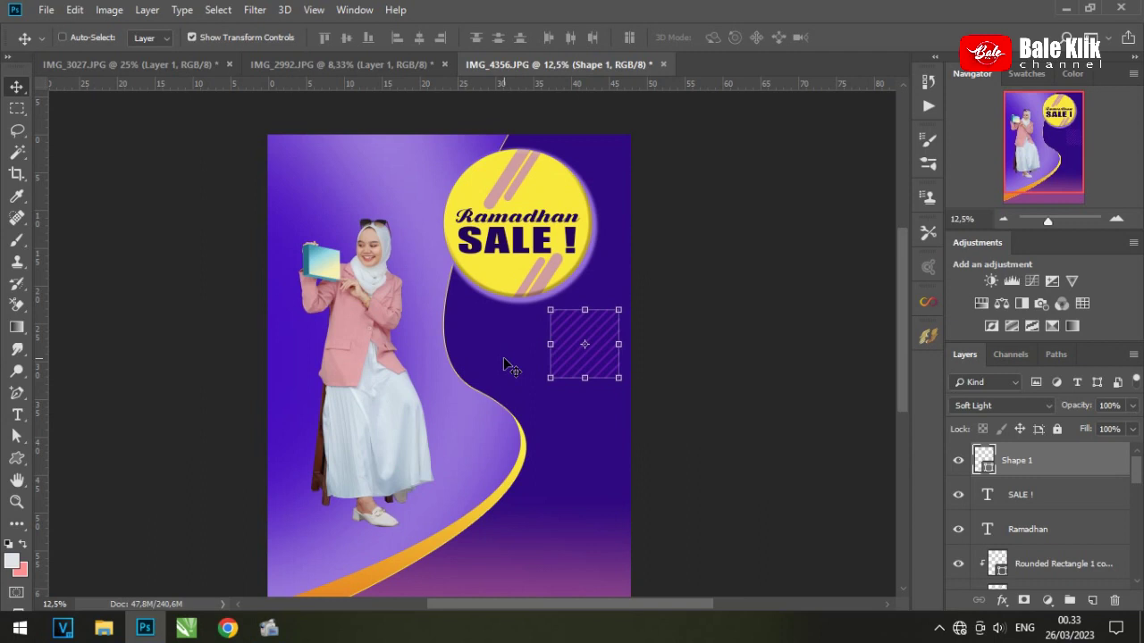
# Step: Nudge the woman's photo slightly right, then bring the SALE circle into view
pyautogui.hotkey('ctrl', '-')
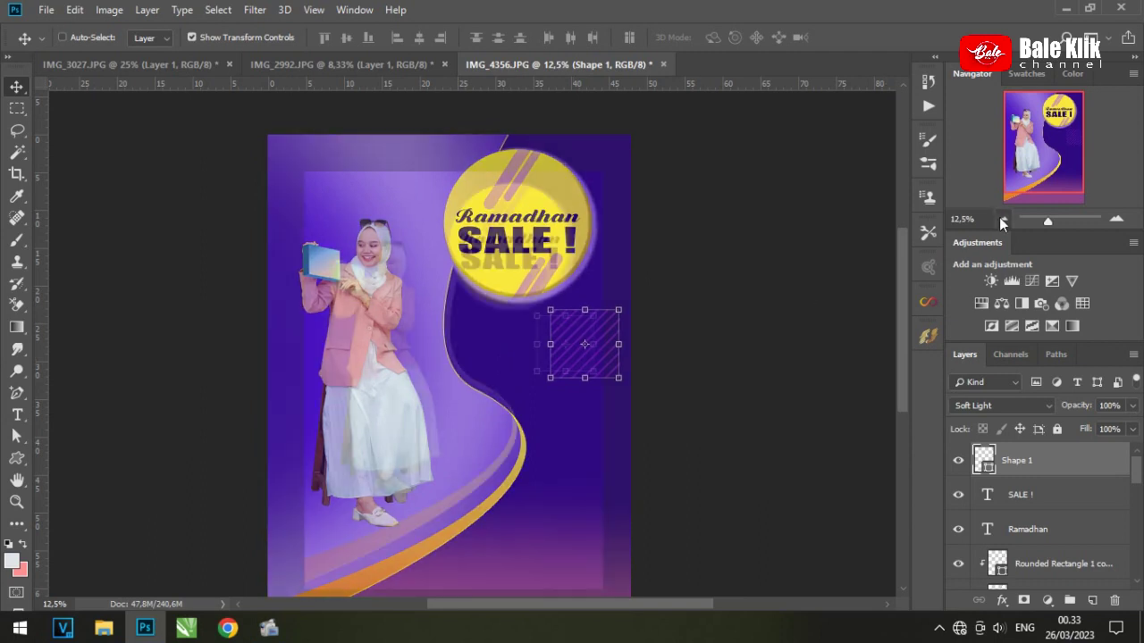
pyautogui.keyDown('ctrl'); pyautogui.click(420, 280); pyautogui.keyUp('ctrl')
pyautogui.moveTo(441, 380); pyautogui.dragTo(445, 381)
pyautogui.hotkey('ctrl', '+')
pyautogui.hotkey('ctrl', '+')
pyautogui.hotkey('ctrl', '+')
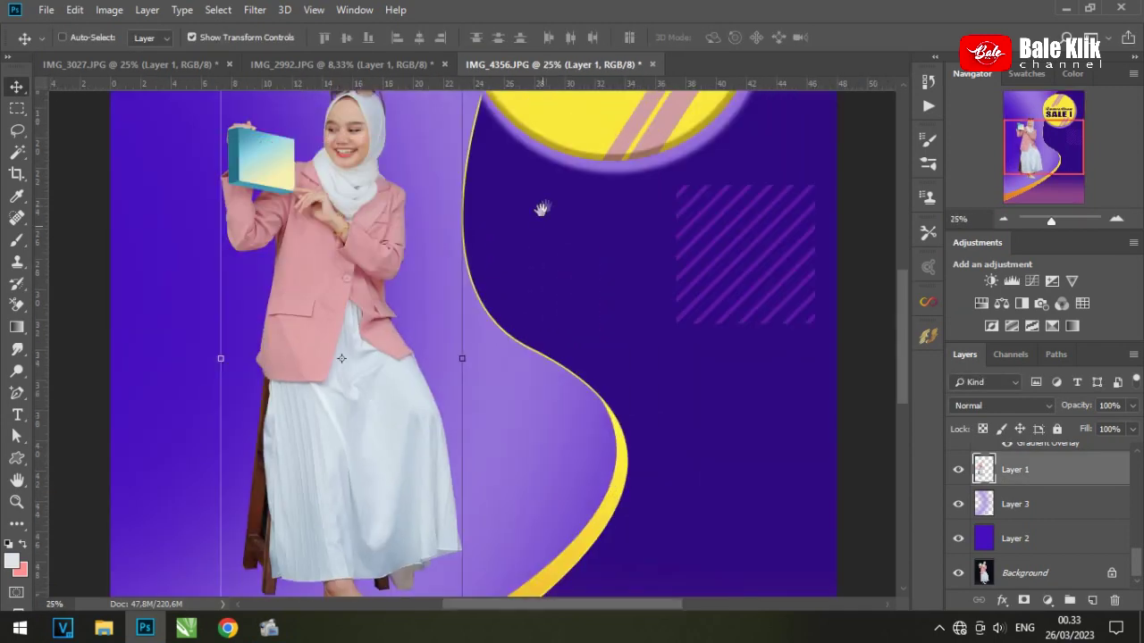
pyautogui.moveTo(542, 208); pyautogui.dragTo(580, 490)
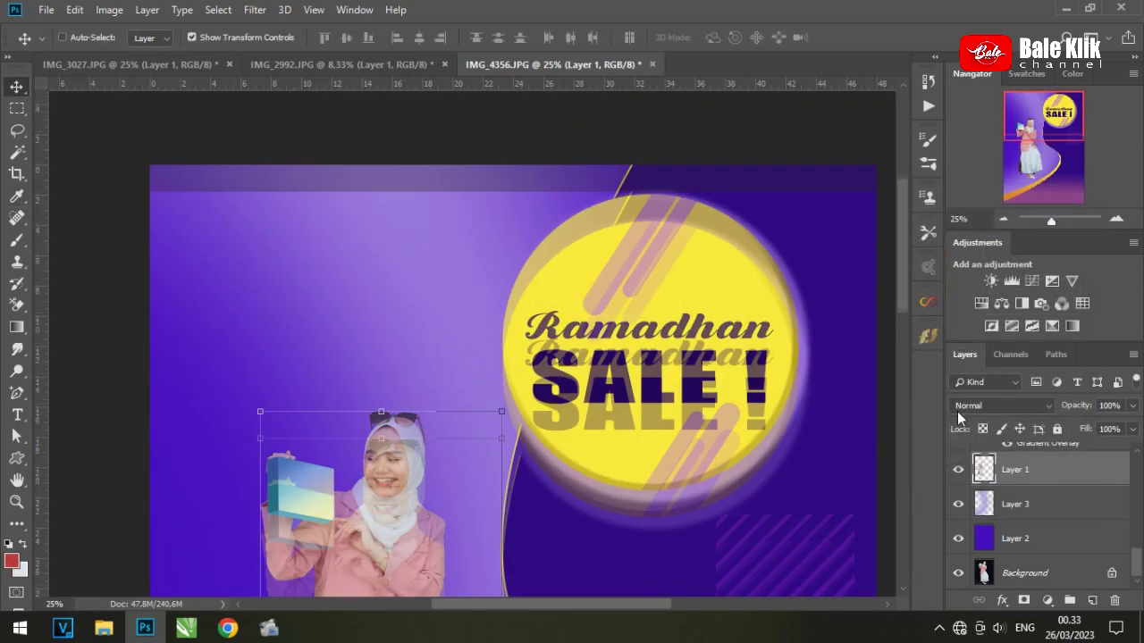
# Step: Fill a circular selection in the upper-left with red
pyautogui.rightClick(16, 107)
pyautogui.click(54, 128)
pyautogui.moveTo(203, 224); pyautogui.dragTo(394, 416)
pyautogui.rightClick(16, 326)
pyautogui.click(71, 344)
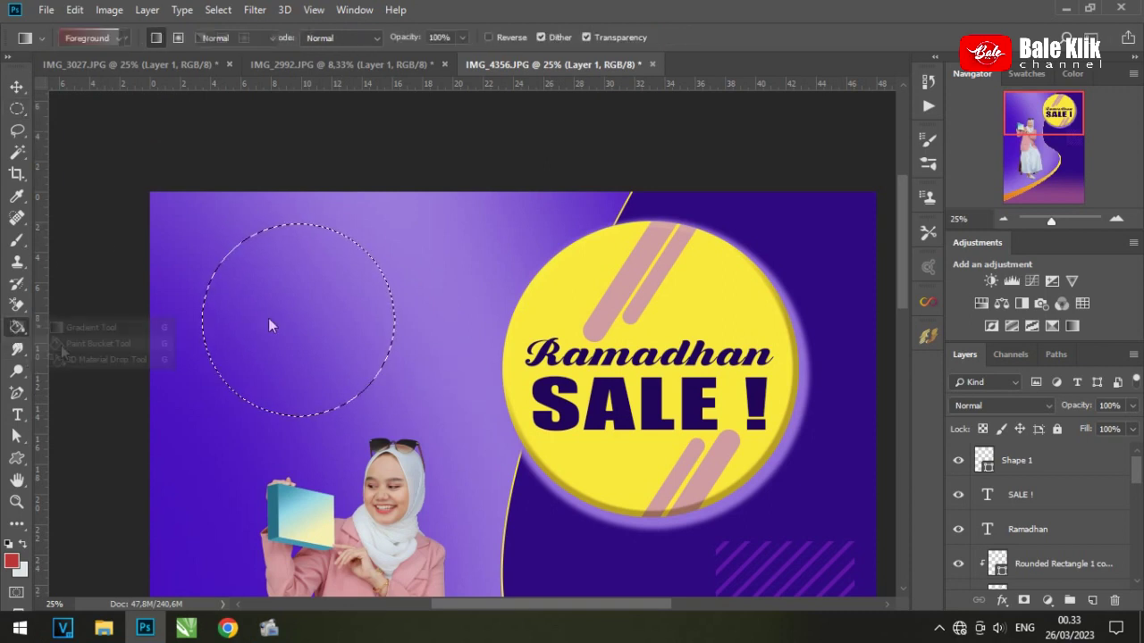
pyautogui.click(268, 318)
pyautogui.hotkey('ctrl', 'd')
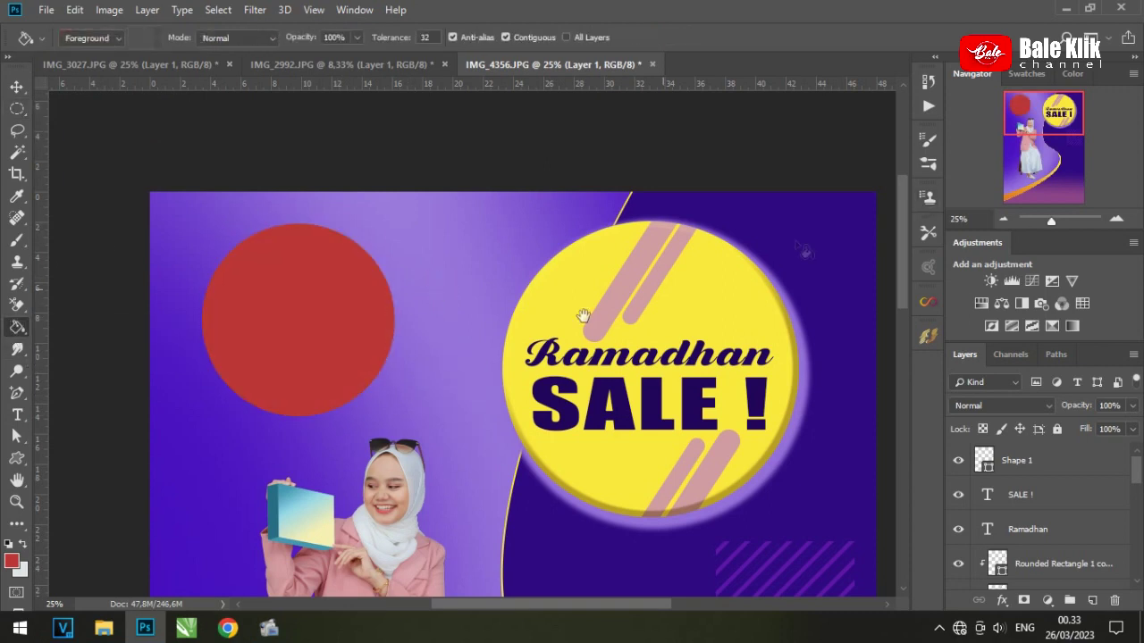
pyautogui.moveTo(582, 316); pyautogui.dragTo(576, 228)
# Step: Start a near-white, 72 pt text line inside the red circle
pyautogui.click(17, 414)
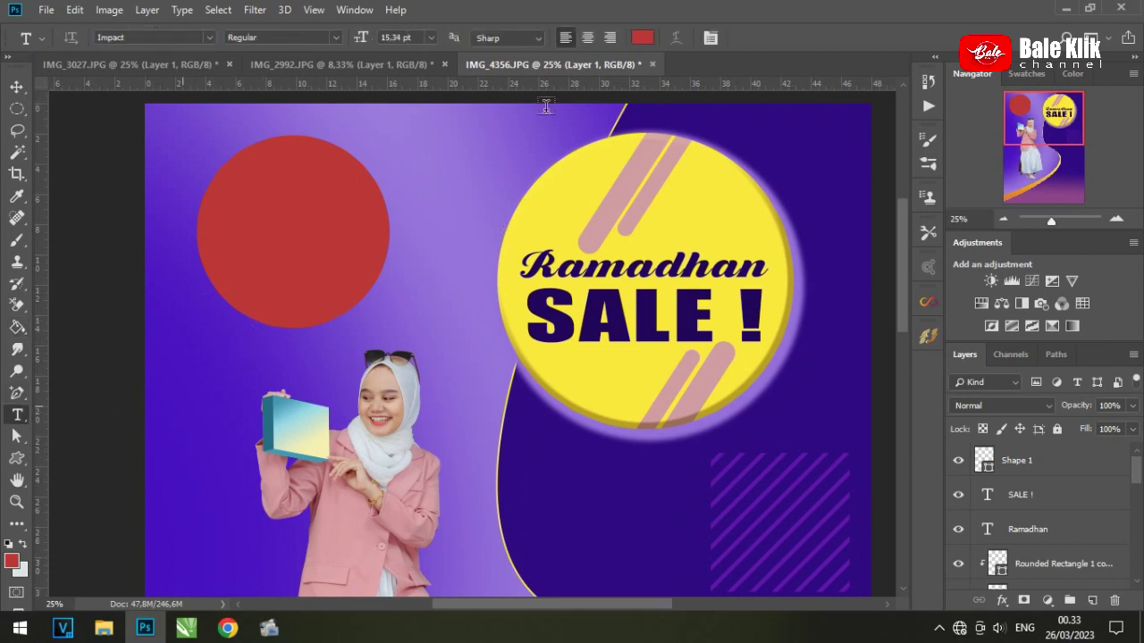
pyautogui.click(643, 37)
pyautogui.click(651, 235)
pyautogui.click(1030, 225)
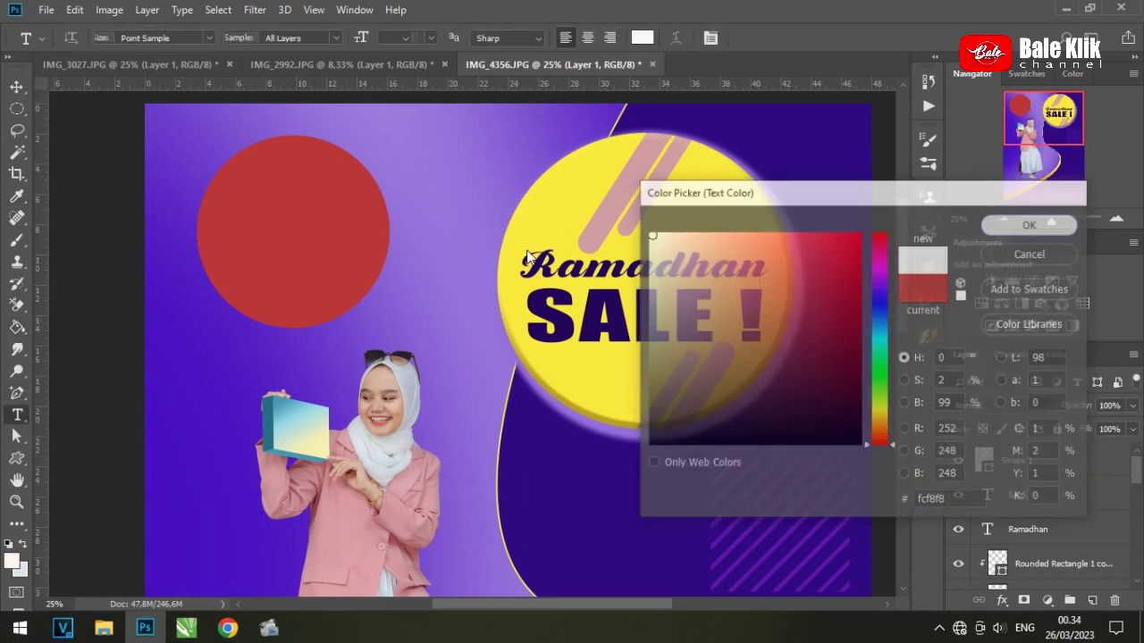
pyautogui.click(1117, 219)
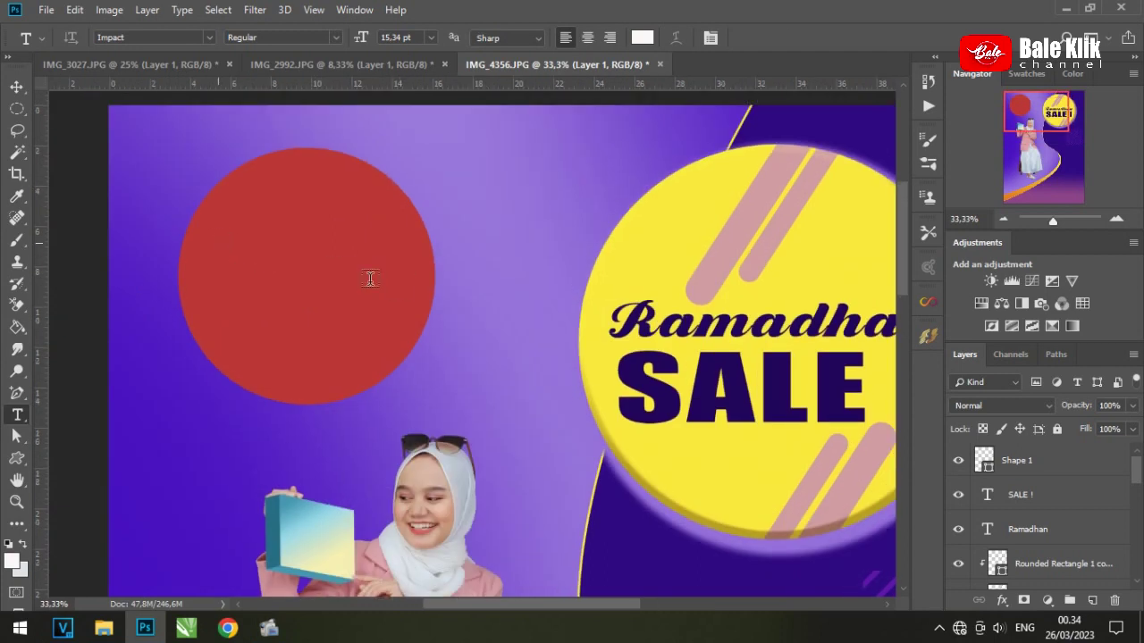
pyautogui.click(217, 242)
pyautogui.click(430, 38)
pyautogui.click(415, 251)
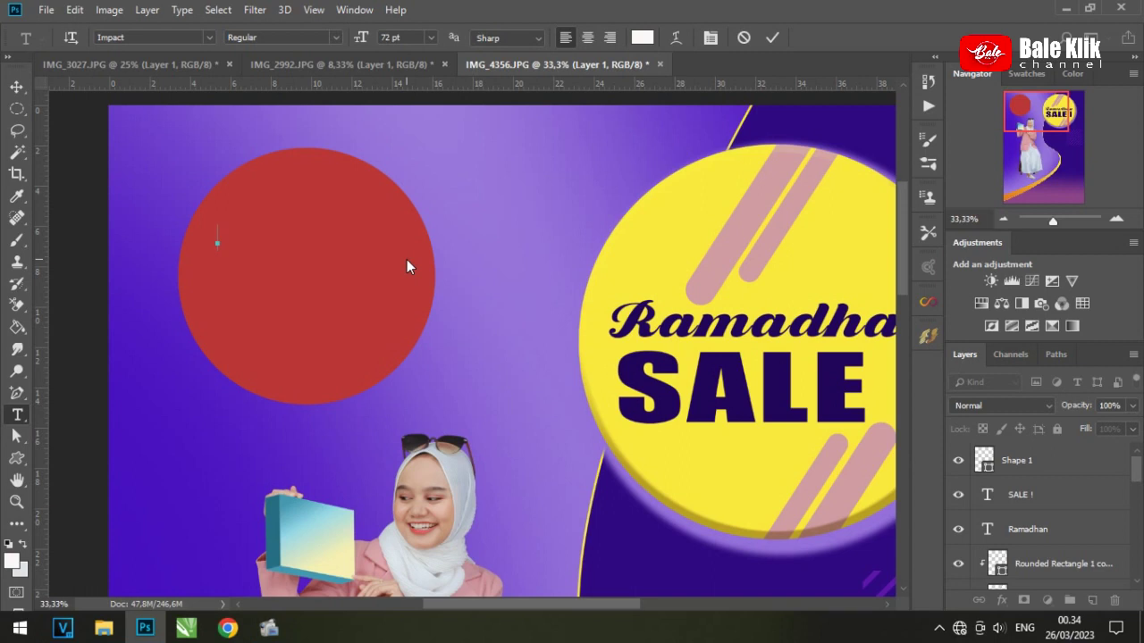
# Step: Type BUCIN, switch its font, and stretch it across the red circle
pyautogui.write('BUCI')
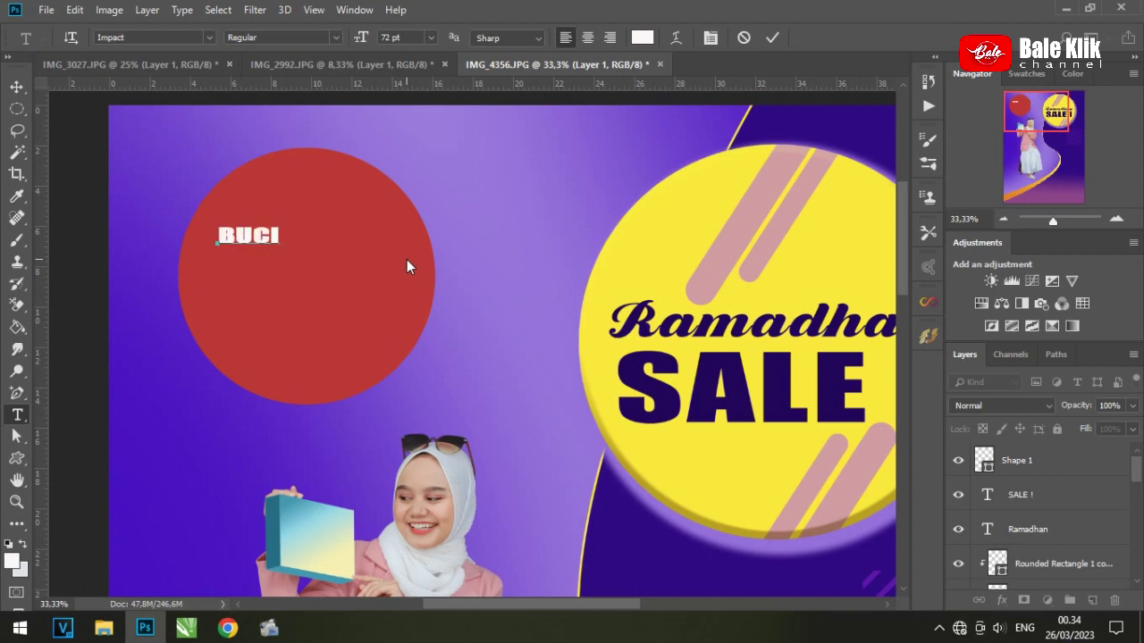
pyautogui.write('N')
pyautogui.hotkey('ctrl', 'a')
pyautogui.click(208, 36)
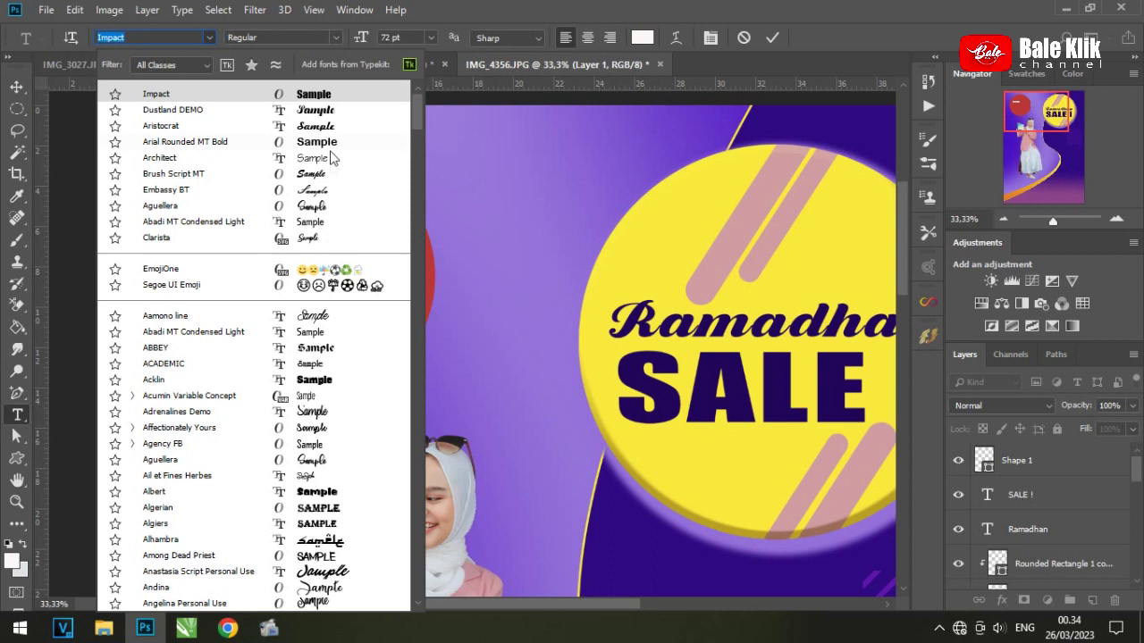
pyautogui.press('Escape')
pyautogui.press('Down')
pyautogui.hotkey('ctrl', 'Return')
pyautogui.press('v')
pyautogui.hotkey('ctrl', 't')
pyautogui.moveTo(298, 266)
pyautogui.mouseDown()
pyautogui.moveTo(412, 297)
pyautogui.moveTo(386, 256)
pyautogui.mouseUp()
# Step: Duplicate BUCIN below and retype the copy as FASHION in a thin font
pyautogui.press('Return')
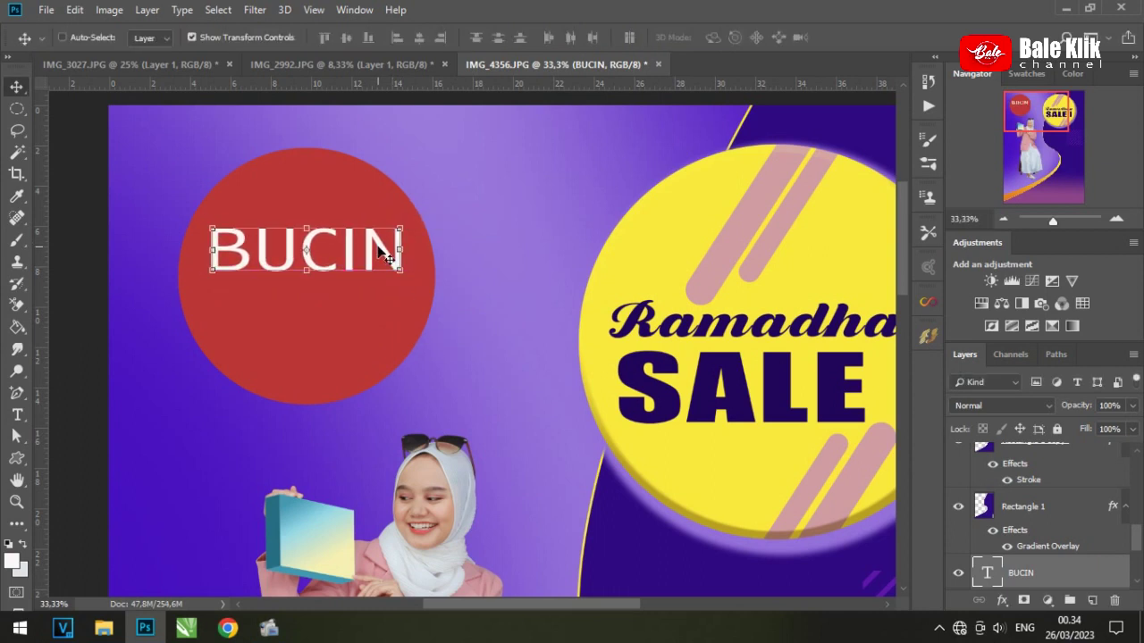
pyautogui.moveTo(377, 257); pyautogui.dragTo(378, 322)
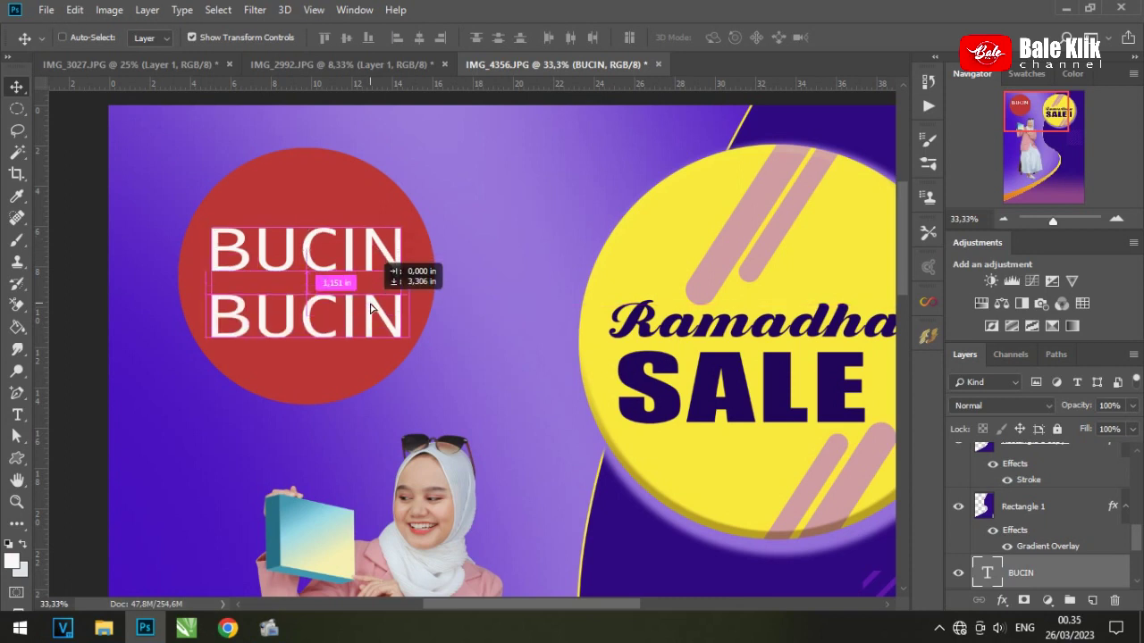
pyautogui.press('t')
pyautogui.click(370, 300)
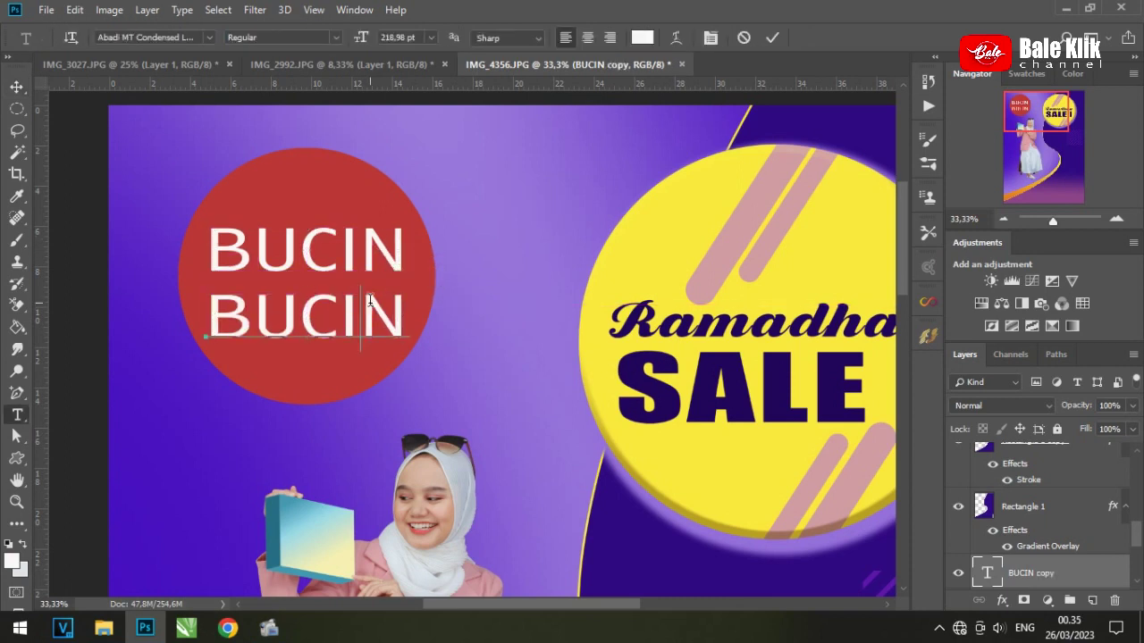
pyautogui.hotkey('ctrl', 'a')
pyautogui.write('FASHION')
pyautogui.hotkey('ctrl', 'a')
pyautogui.click(206, 38)
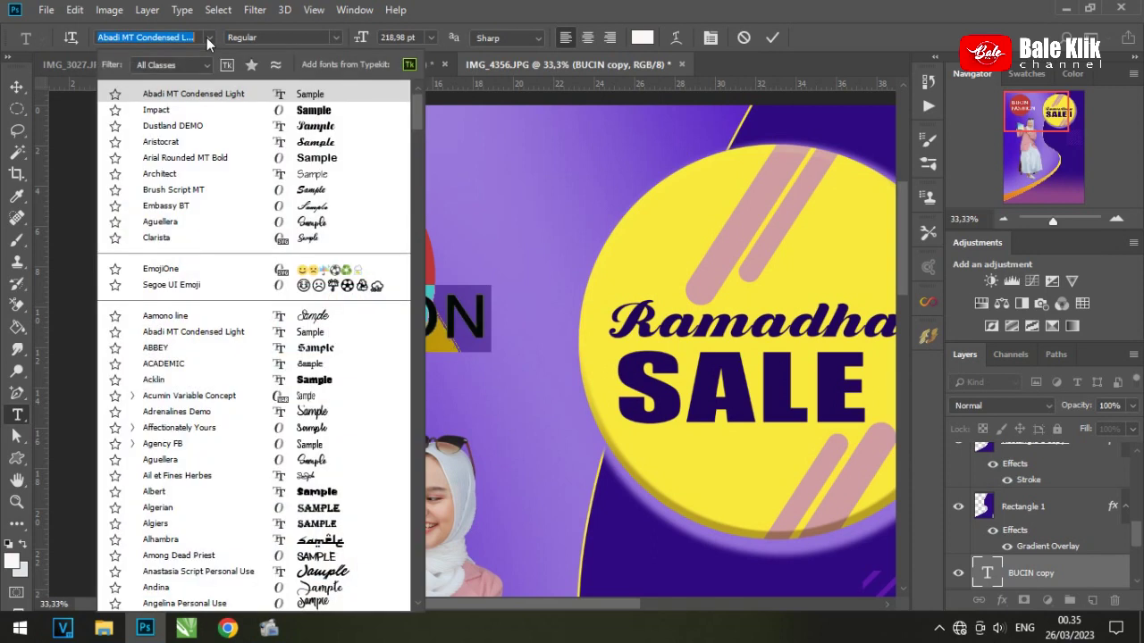
pyautogui.click(312, 173)
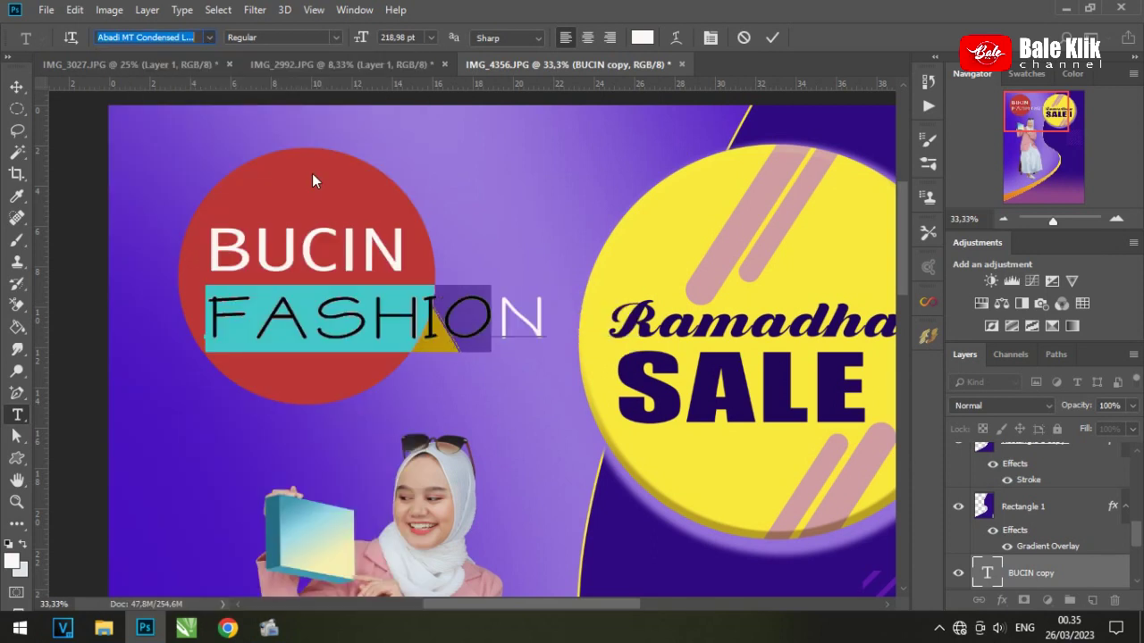
pyautogui.hotkey('ctrl', 'Return')
# Step: Resize FASHION and center it directly beneath BUCIN
pyautogui.press('v')
pyautogui.moveTo(519, 317)
pyautogui.mouseDown()
pyautogui.moveTo(445, 288)
pyautogui.moveTo(353, 275)
pyautogui.moveTo(344, 295)
pyautogui.mouseUp()
pyautogui.hotkey('ctrl', 't')
pyautogui.press('Return')
pyautogui.moveTo(268, 288); pyautogui.dragTo(331, 298)
pyautogui.press('Left')
pyautogui.press('Left')
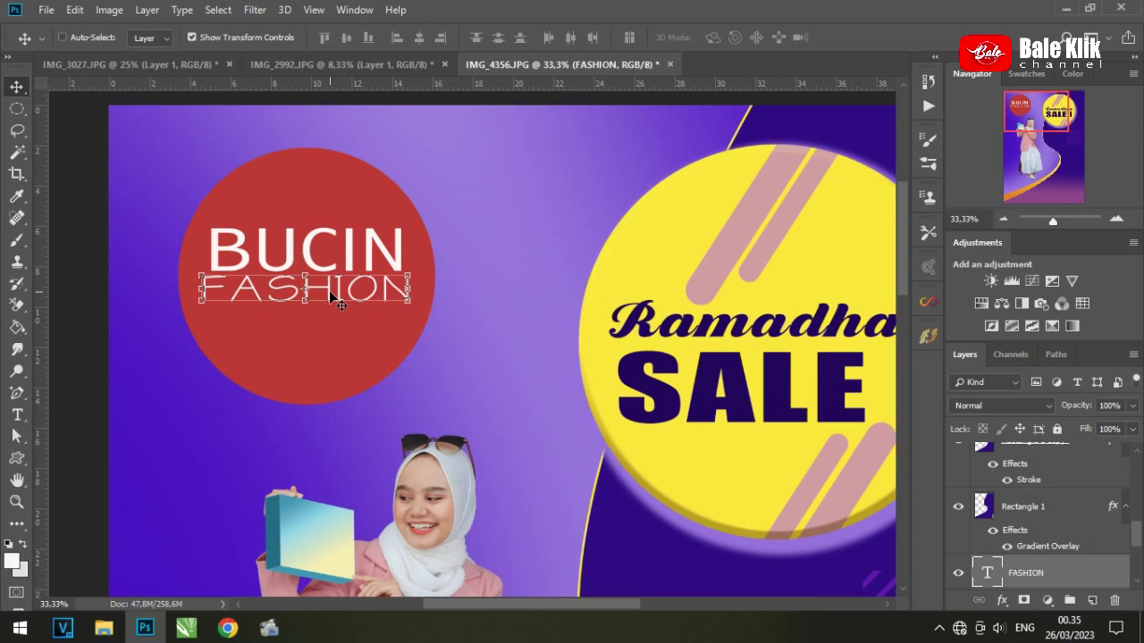
# Step: Place another BUCIN copy below FASHION and retype it starting with KEREN
pyautogui.scroll(-3, 1058, 569)
pyautogui.click(1044, 505)
pyautogui.moveTo(386, 259); pyautogui.dragTo(380, 348)
pyautogui.press('t')
pyautogui.doubleClick(386, 357)
pyautogui.write('KEREN & MO')
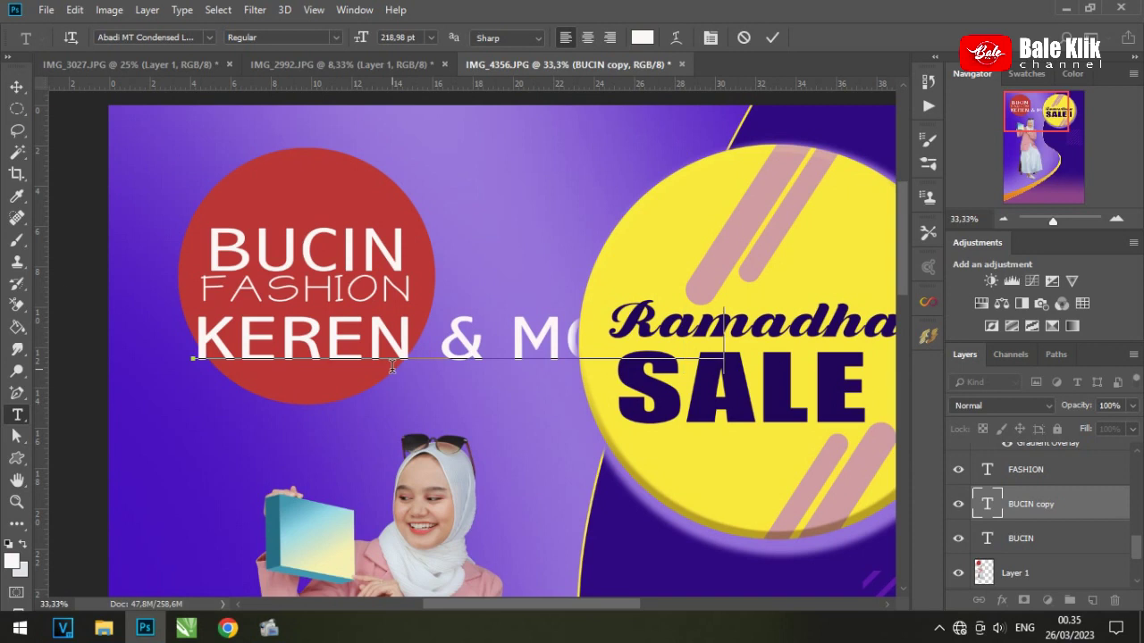
# Step: Narrow KEREN & MODIS, color it yellow, and shrink it to fit under FASHION
pyautogui.hotkey('ctrl', 'Return')
pyautogui.hotkey('ctrl', 't')
pyautogui.moveTo(724, 340); pyautogui.dragTo(460, 344)
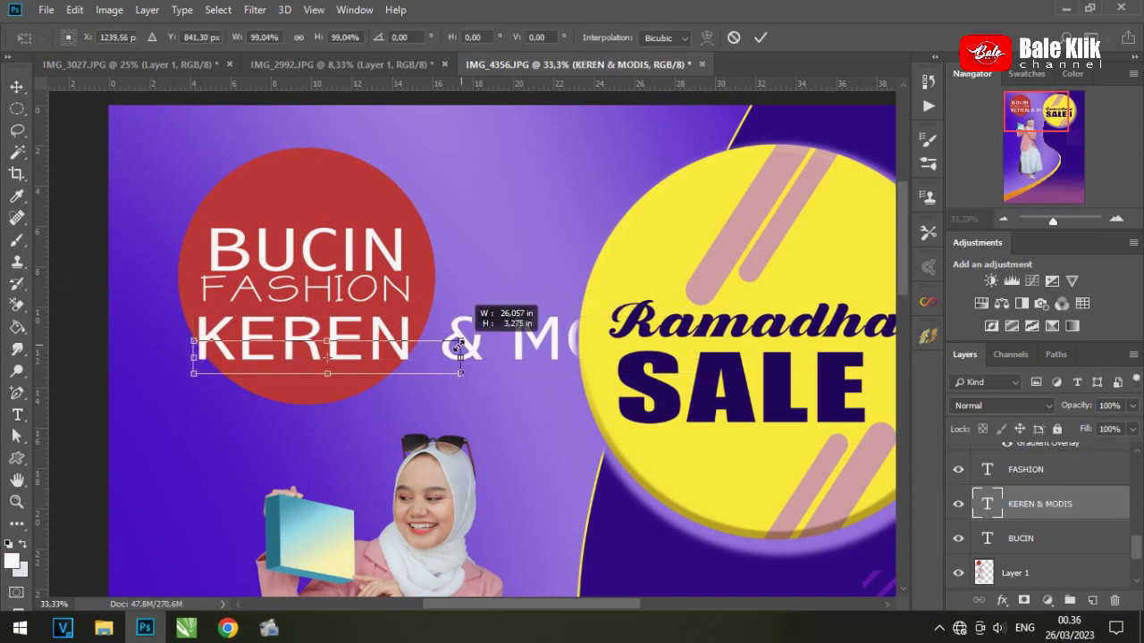
pyautogui.press('Return')
pyautogui.hotkey('ctrl', 'a')
pyautogui.hotkey('ctrl', 'a')
pyautogui.click(642, 37)
pyautogui.click(830, 243)
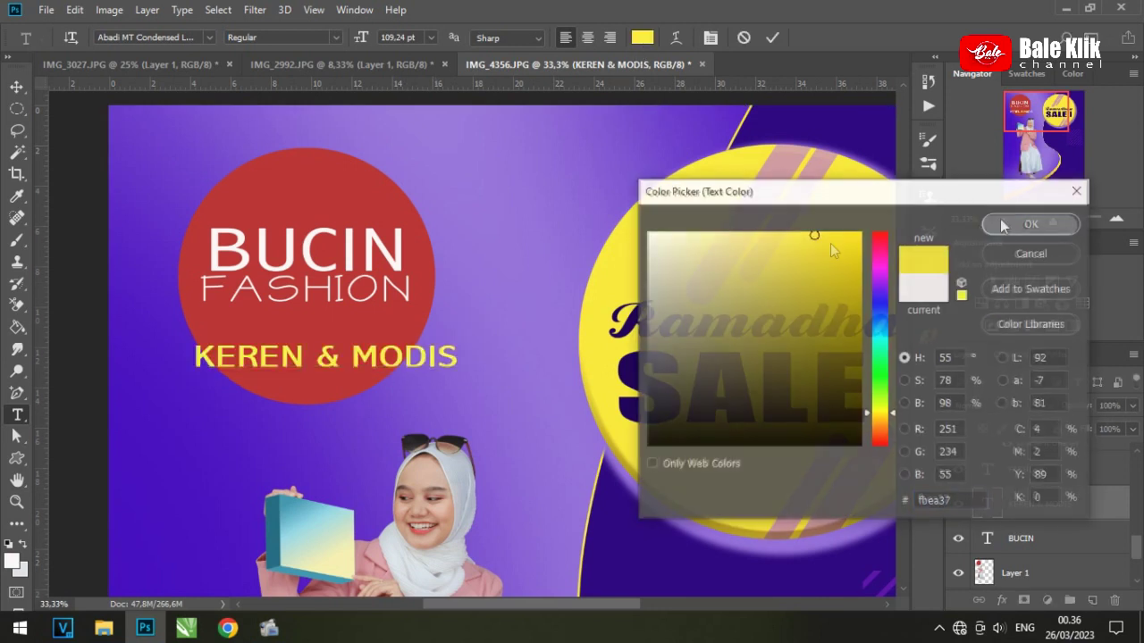
pyautogui.hotkey('ctrl', 'Return')
pyautogui.hotkey('ctrl', 't')
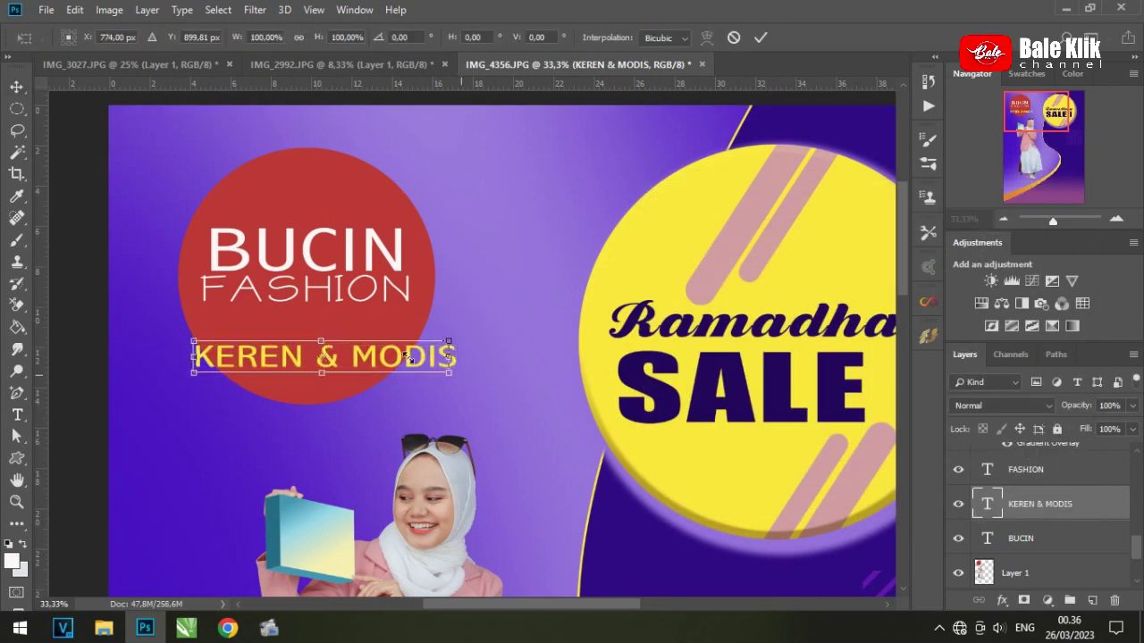
pyautogui.moveTo(449, 371)
pyautogui.mouseDown()
pyautogui.moveTo(392, 361)
pyautogui.moveTo(367, 325)
pyautogui.mouseUp()
pyautogui.press('Return')
# Step: Draw a pen path around the gap between chair leg and skirt and make it a selection
pyautogui.click(1002, 220)
pyautogui.click(1001, 220)
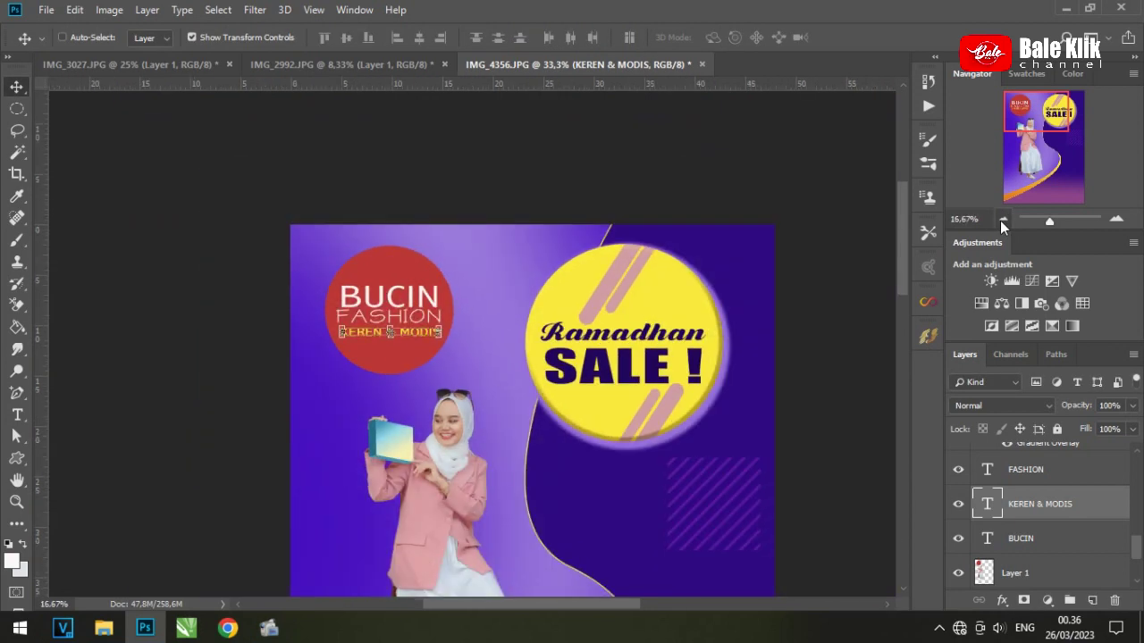
pyautogui.click(1116, 220)
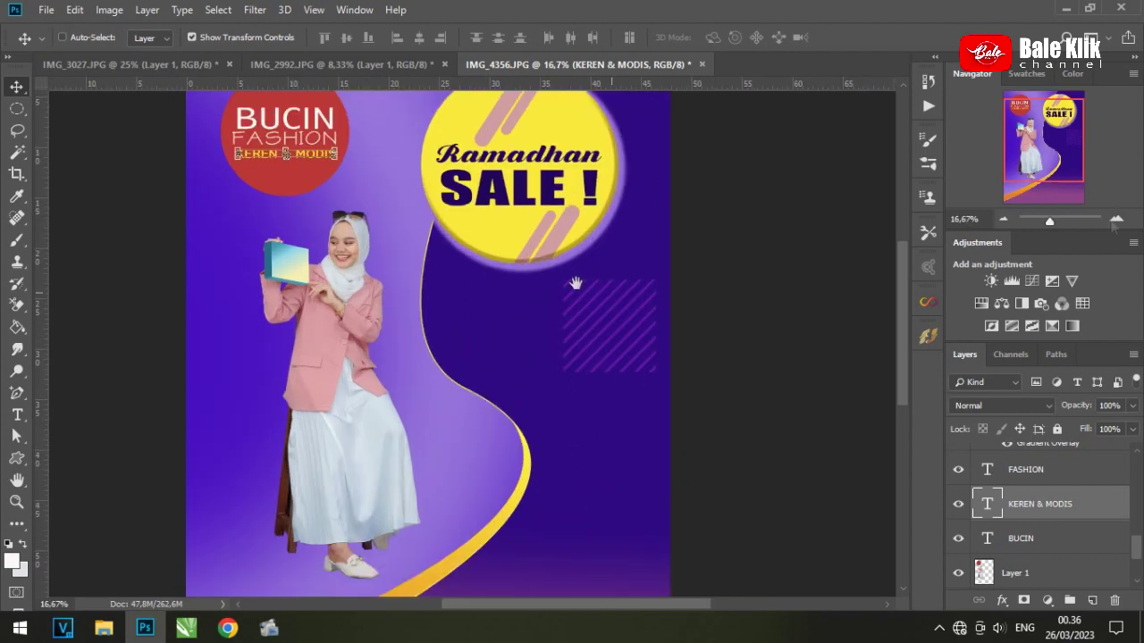
pyautogui.click(1116, 220)
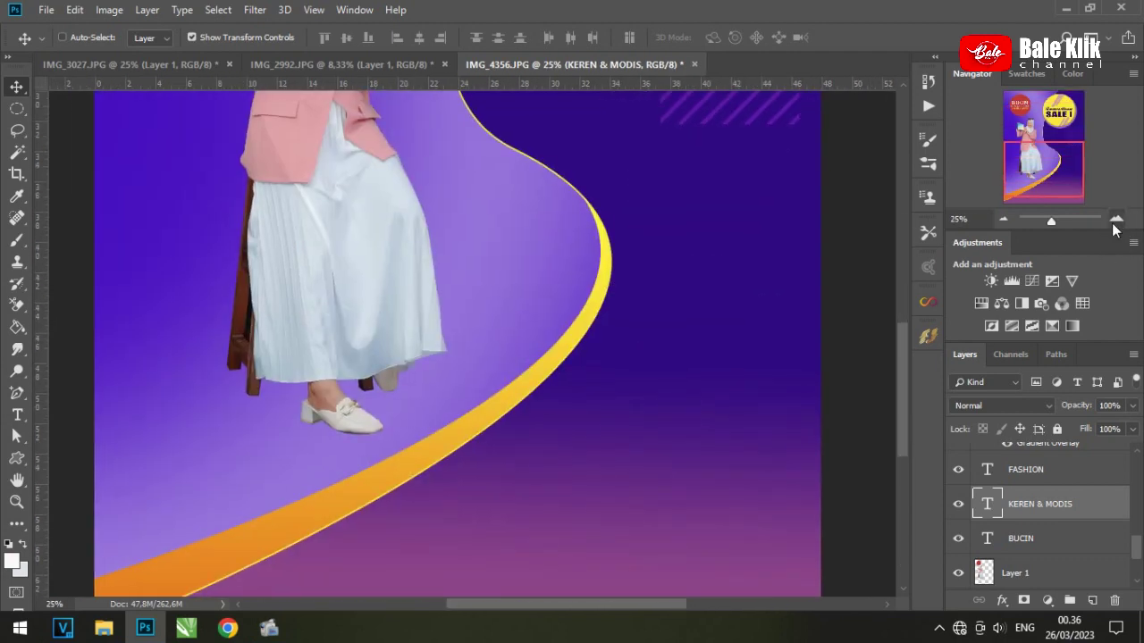
pyautogui.click(1116, 220)
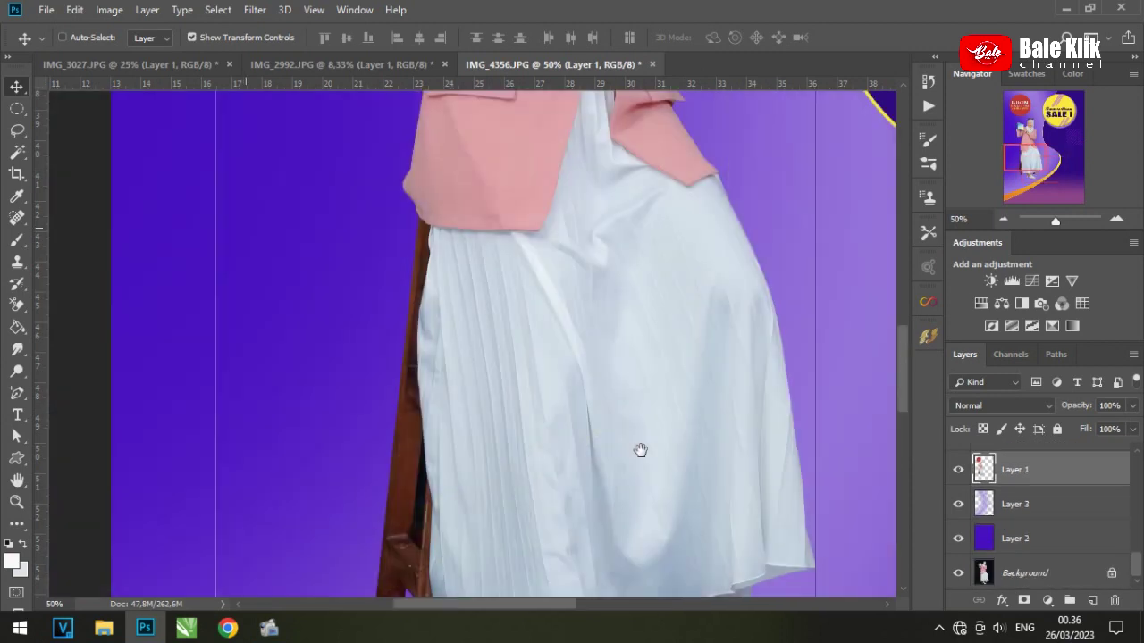
pyautogui.moveTo(639, 449); pyautogui.dragTo(555, 307)
pyautogui.press('p')
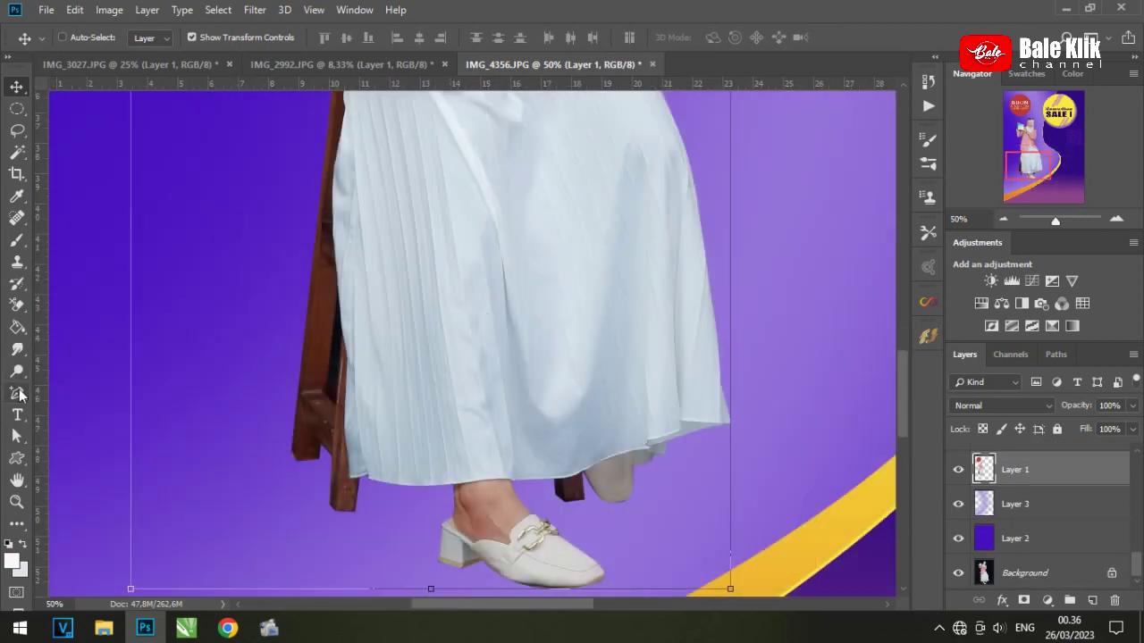
pyautogui.hotkey('ctrl', ';')
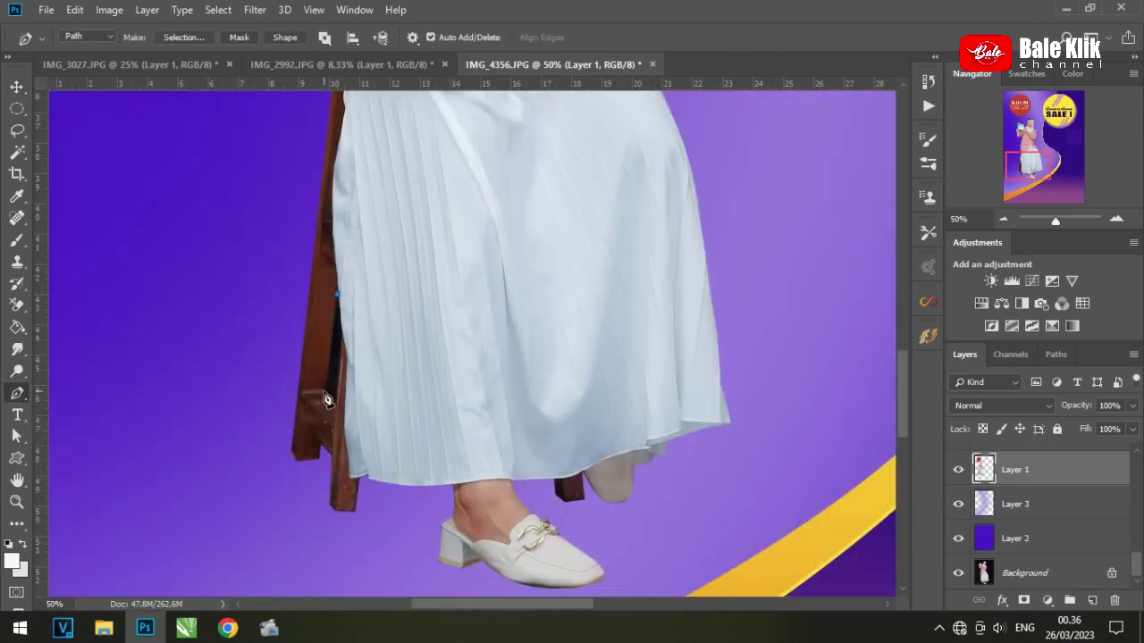
pyautogui.rightClick(342, 304)
pyautogui.click(402, 121)
pyautogui.click(732, 276)
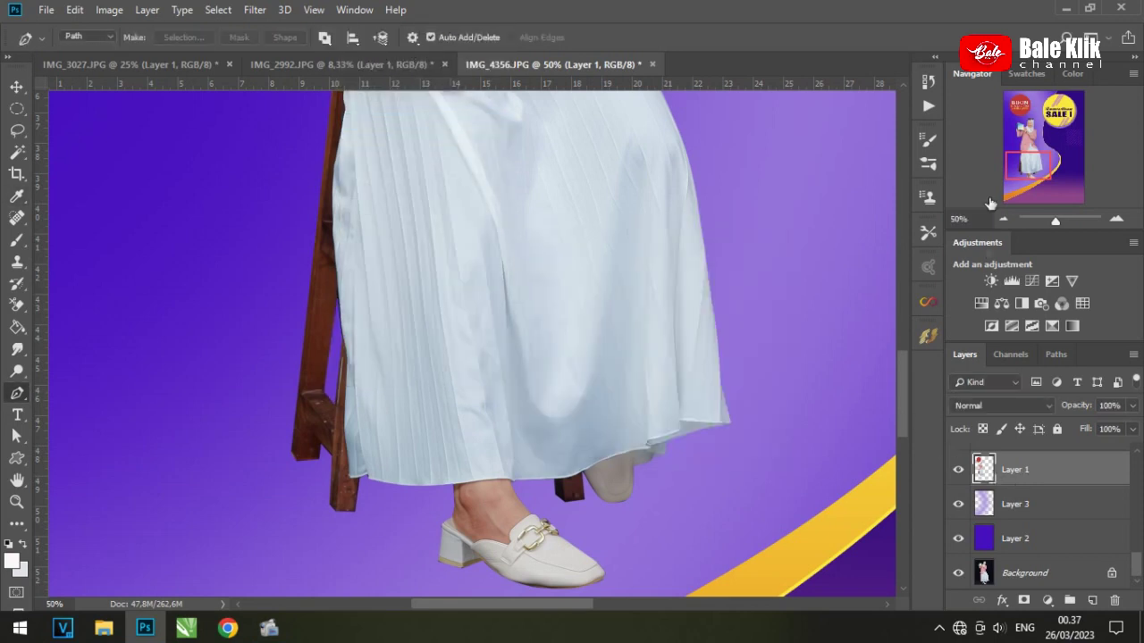
pyautogui.hotkey('ctrl', '-')
pyautogui.hotkey('ctrl', '-')
pyautogui.hotkey('ctrl', '-')
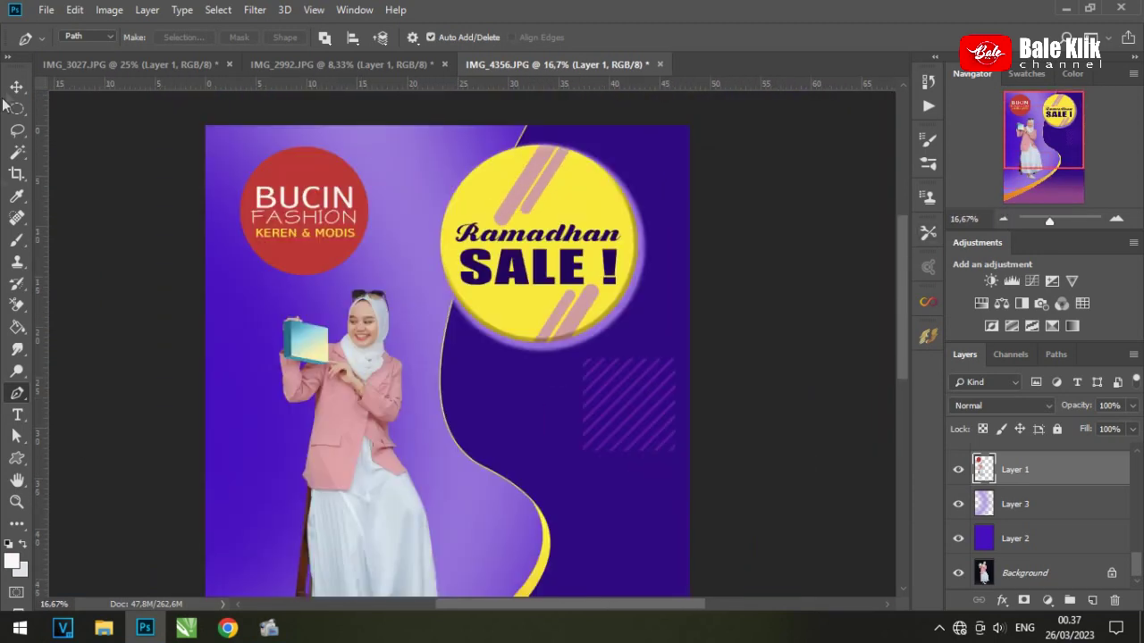
# Step: Marquee the top-left logo area, Layer via Copy it, then select the woman's layer
pyautogui.rightClick(16, 107)
pyautogui.click(72, 109)
pyautogui.moveTo(205, 125); pyautogui.dragTo(375, 281)
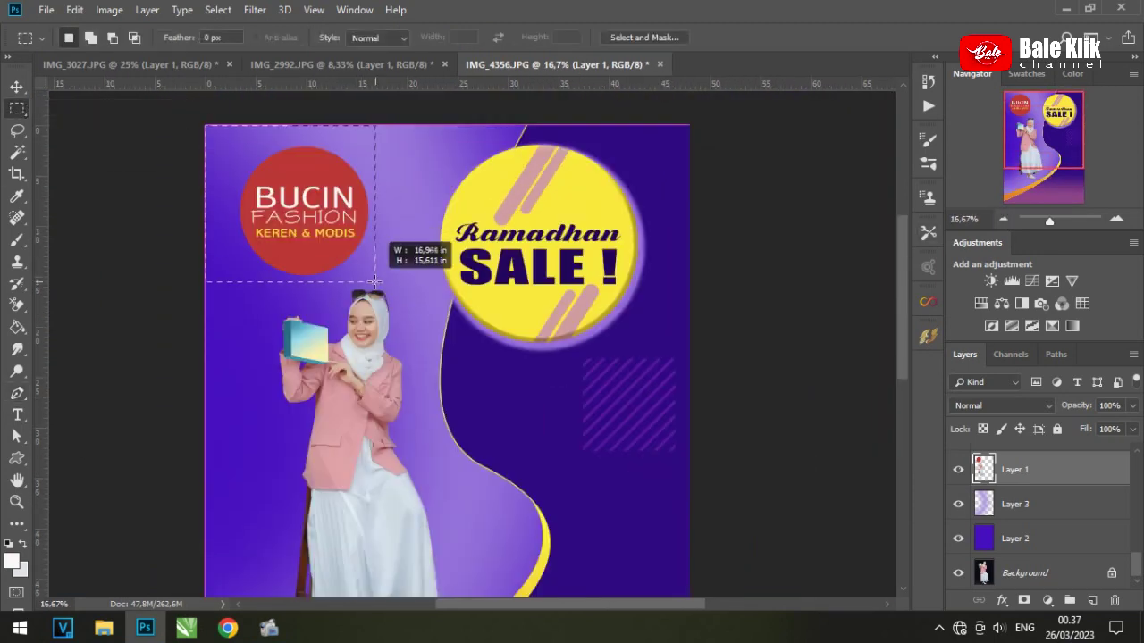
pyautogui.rightClick(339, 234)
pyautogui.click(444, 355)
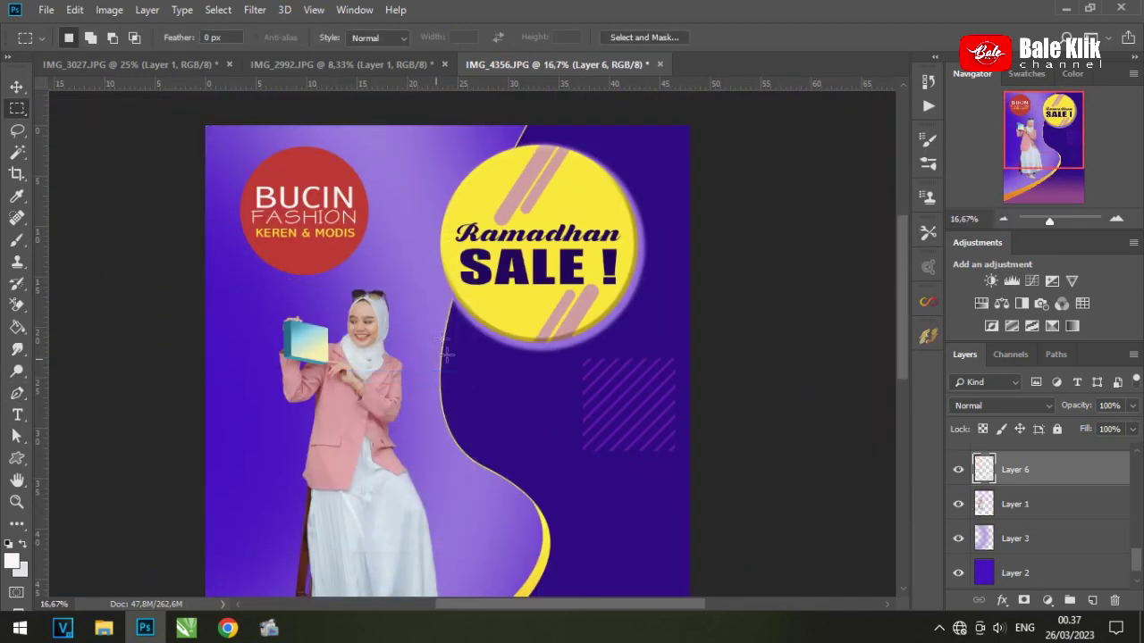
pyautogui.click(1015, 506)
# Step: Duplicate the woman, flip the copy vertically below her feet, and add a mask for a gradient fade
pyautogui.press('v')
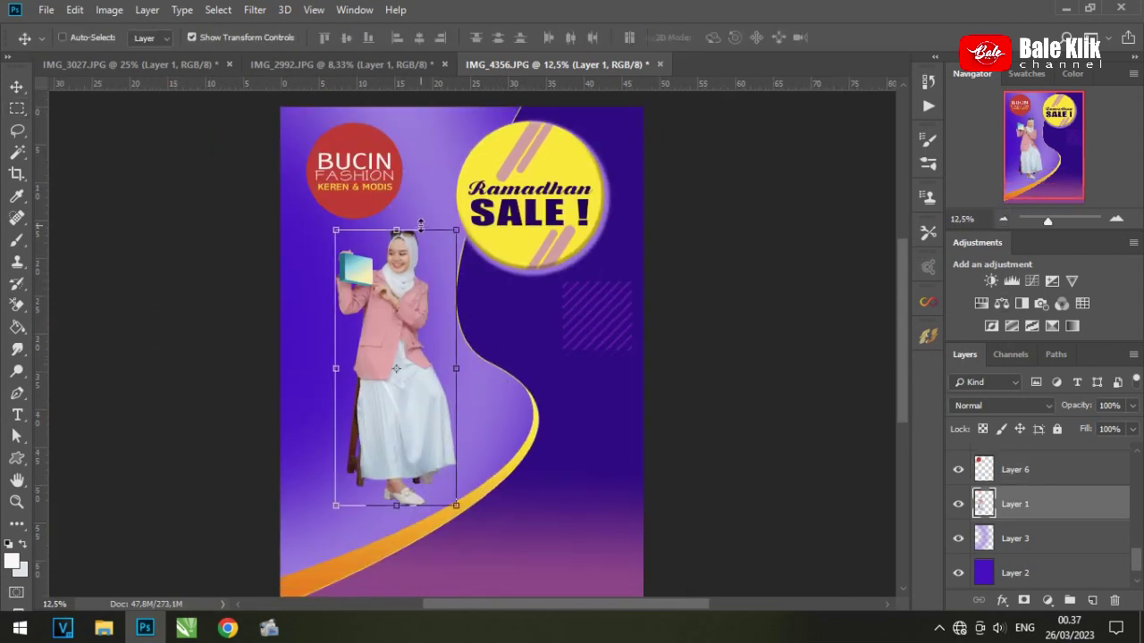
pyautogui.hotkey('ctrl', 'j')
pyautogui.hotkey('ctrl', 't')
pyautogui.rightClick(423, 429)
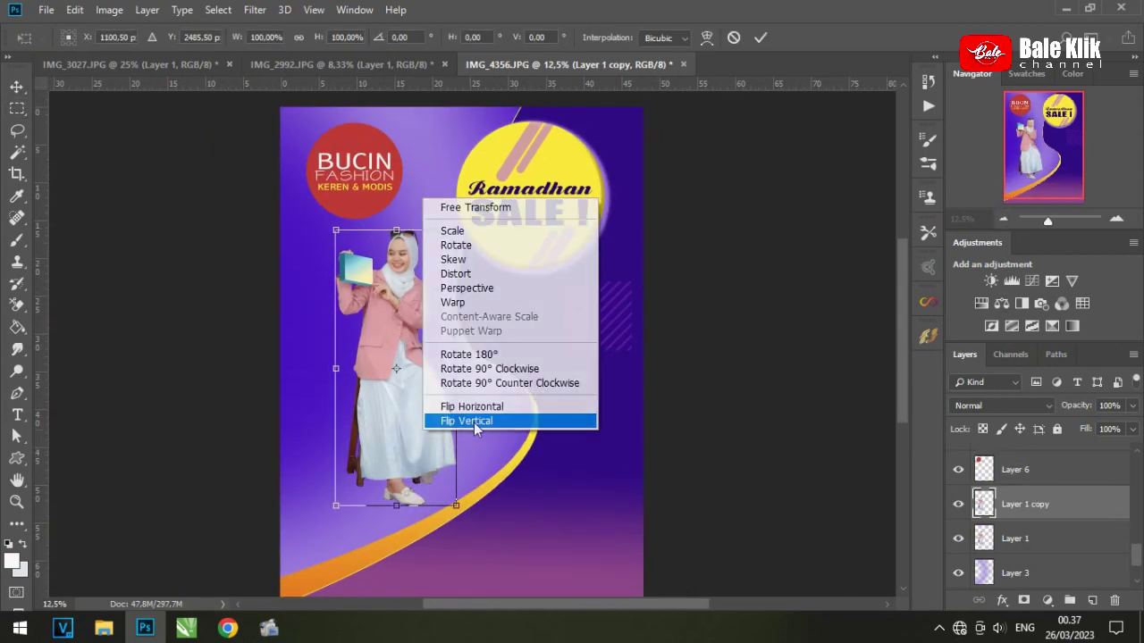
pyautogui.click(474, 421)
pyautogui.press('Return')
pyautogui.moveTo(464, 265); pyautogui.dragTo(464, 542)
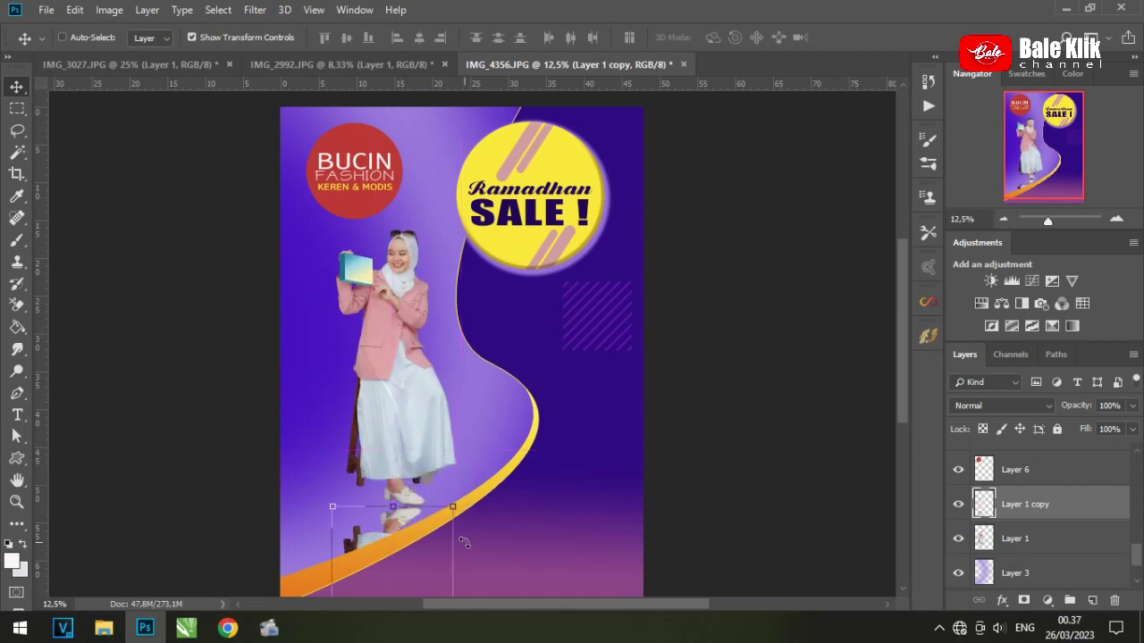
pyautogui.click(1024, 599)
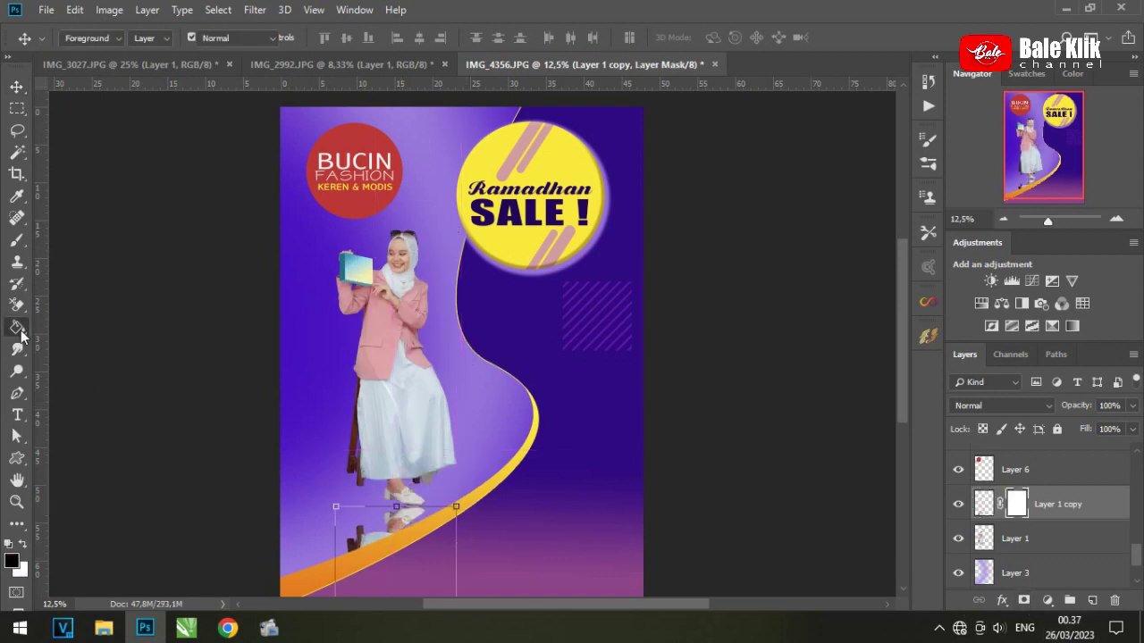
pyautogui.rightClick(16, 327)
pyautogui.click(90, 329)
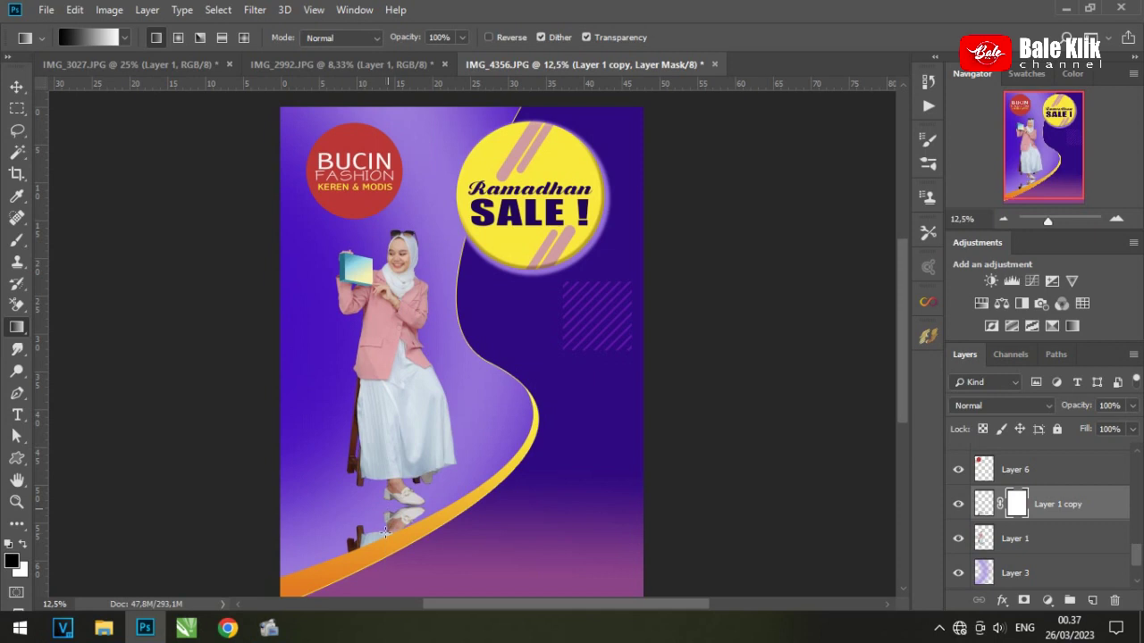
# Step: Scale the original woman to about 92%, move her slightly up, and check the reflection
pyautogui.click(978, 543)
pyautogui.hotkey('ctrl', 't')
pyautogui.moveTo(457, 225); pyautogui.dragTo(446, 275)
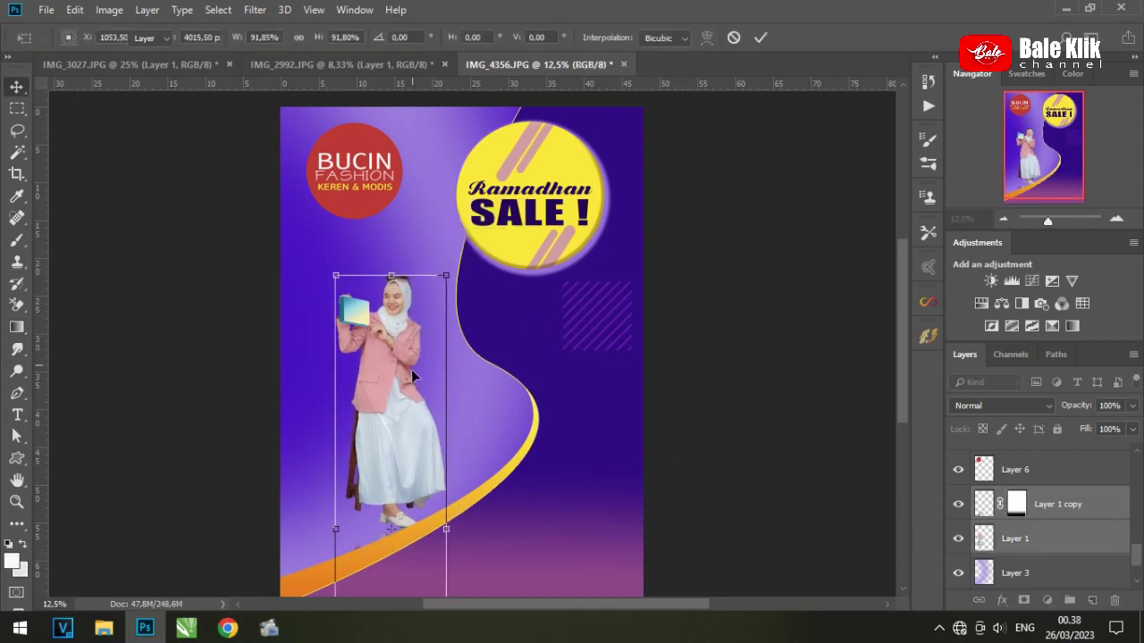
pyautogui.press('Return')
pyautogui.moveTo(399, 363); pyautogui.dragTo(394, 308)
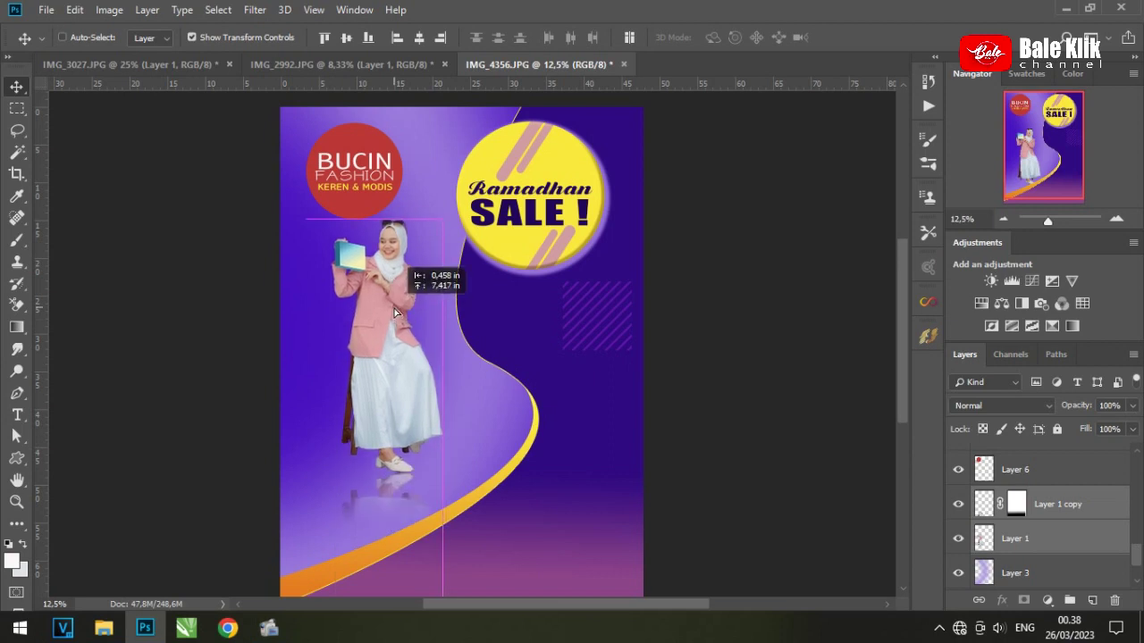
pyautogui.click(1006, 219)
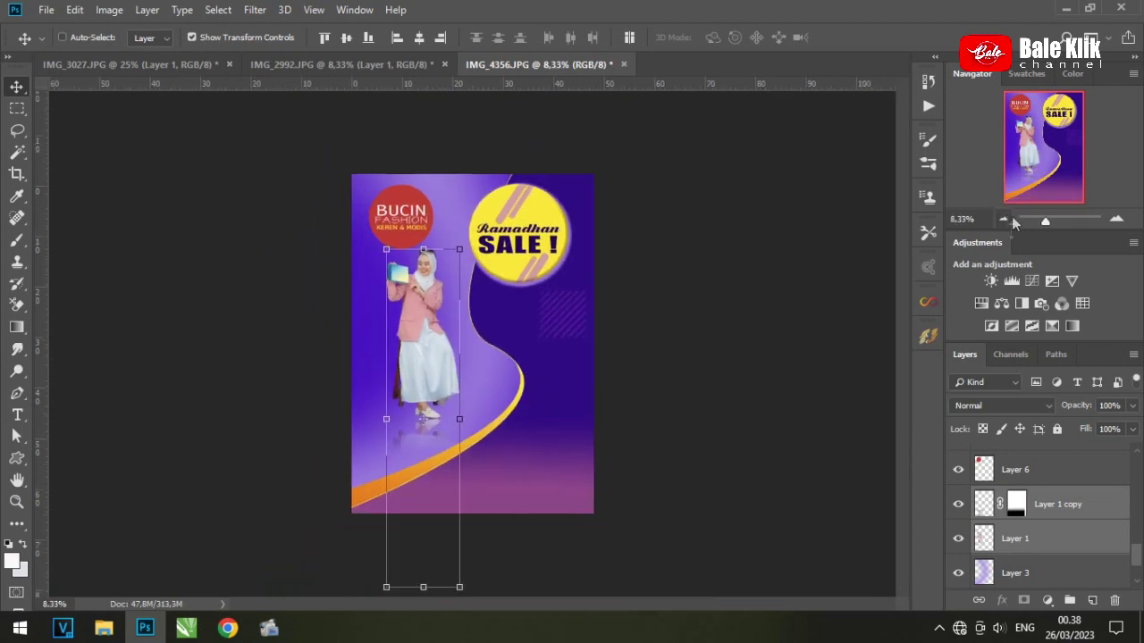
pyautogui.click(1116, 219)
pyautogui.scroll(-5, 500, 313)
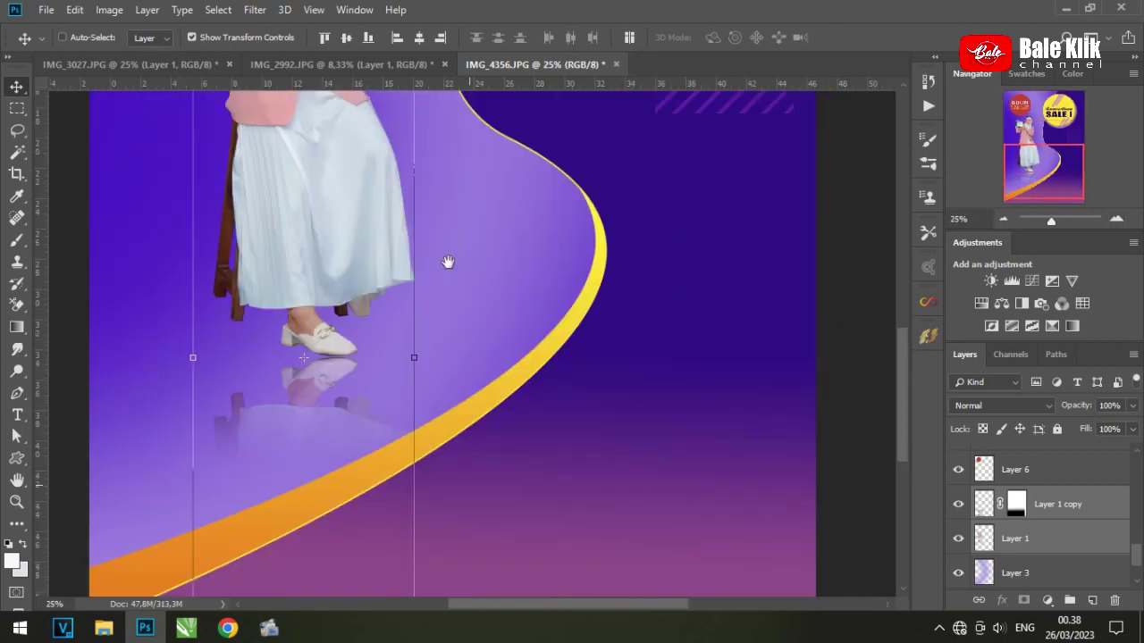
pyautogui.scroll(5, 467, 331)
pyautogui.scroll(2, 495, 472)
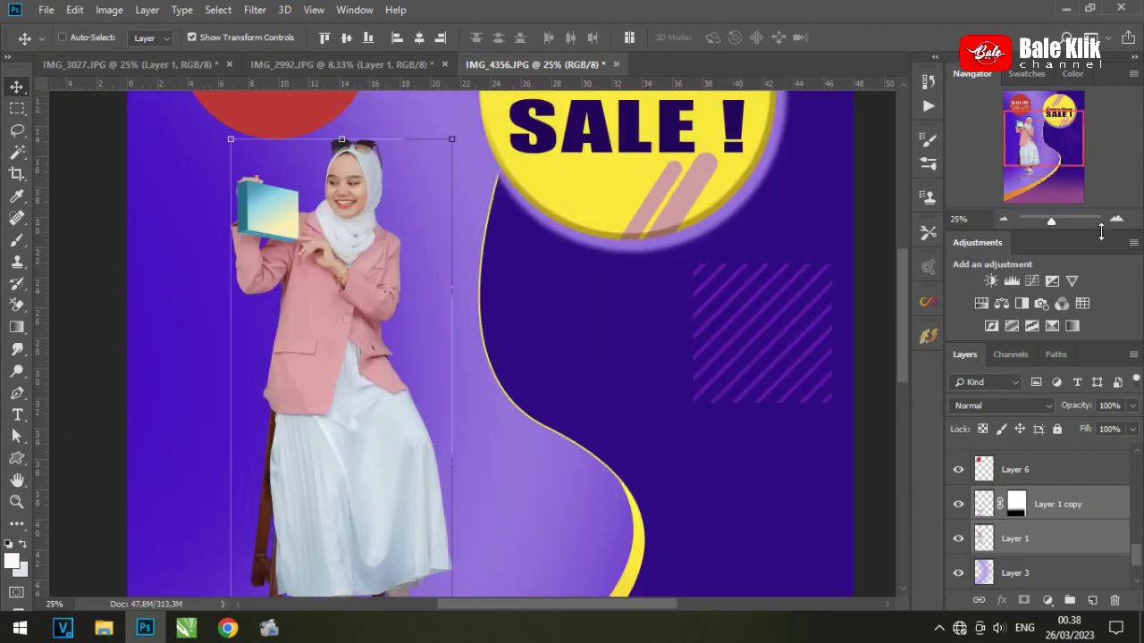
pyautogui.scroll(1, 331, 219)
pyautogui.scroll(1, 340, 321)
pyautogui.scroll(1, 340, 321)
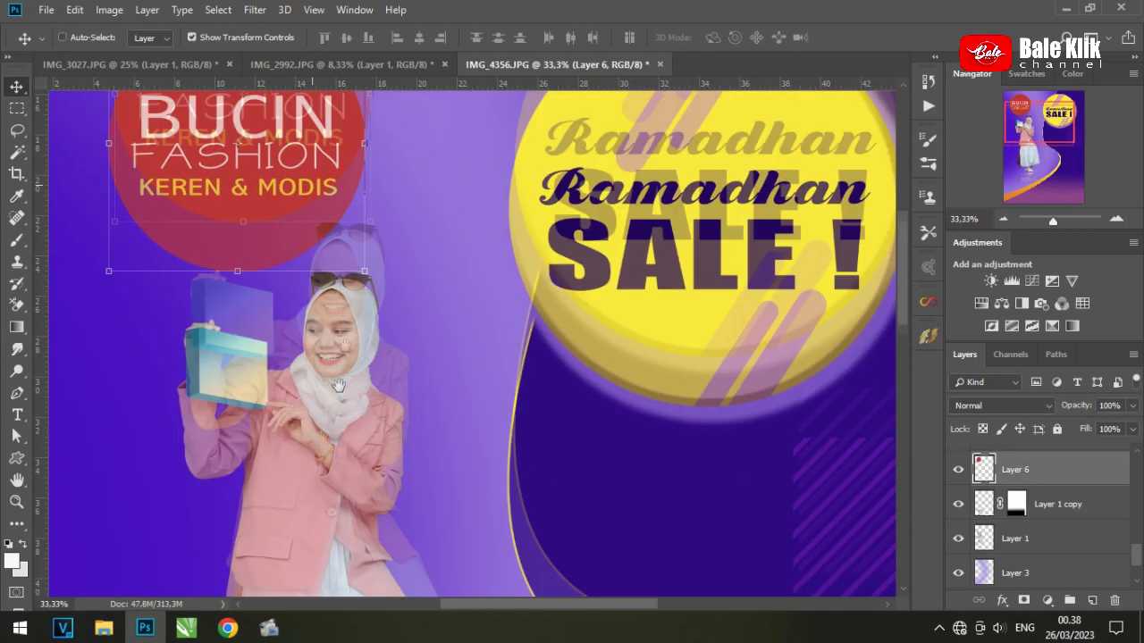
pyautogui.scroll(3, 1044, 501)
# Step: Copy the KEREN & MODIS text onto the held box and retype it as 'DISKON 50%'
pyautogui.click(1045, 473)
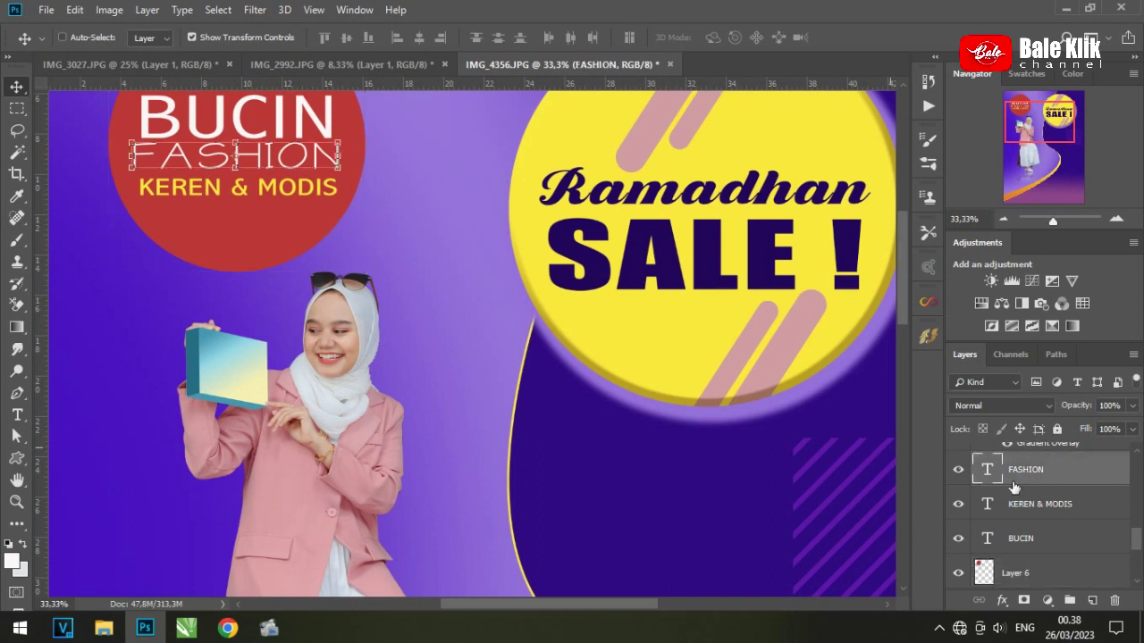
pyautogui.moveTo(317, 189); pyautogui.dragTo(312, 268)
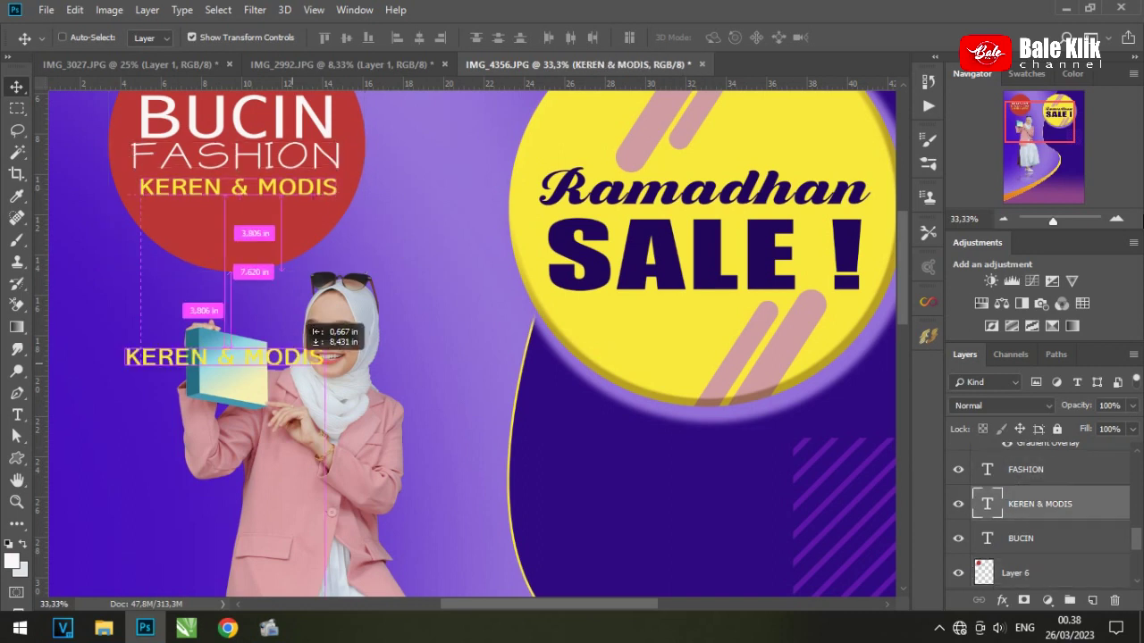
pyautogui.moveTo(313, 331); pyautogui.dragTo(294, 396)
pyautogui.scroll(2, 500, 317)
pyautogui.moveTo(621, 295); pyautogui.dragTo(636, 295)
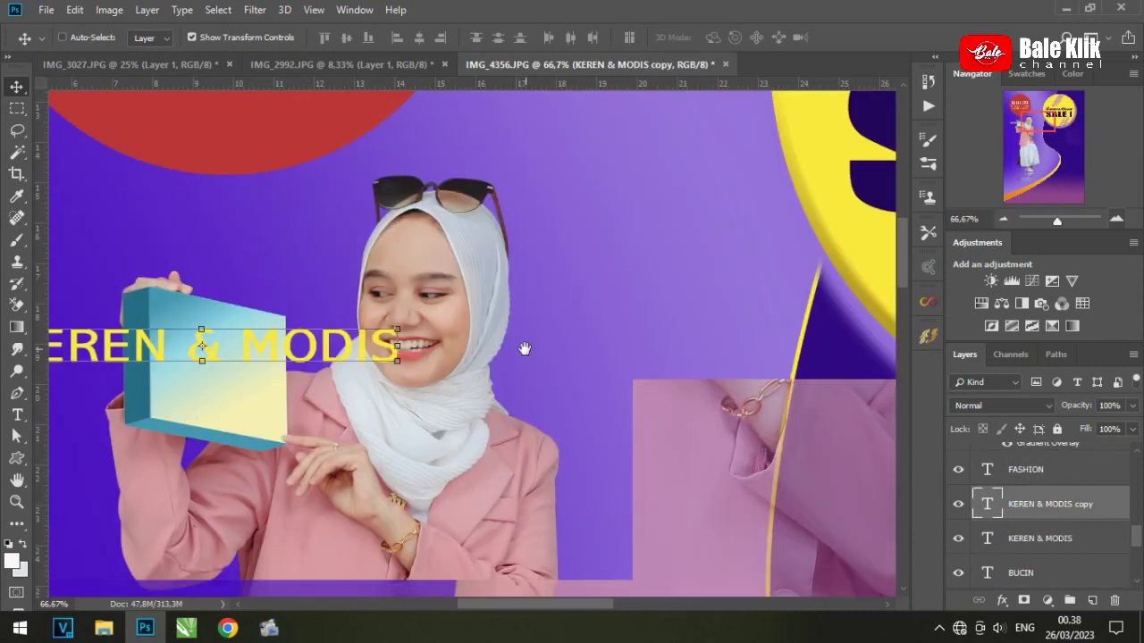
pyautogui.hotkey('ctrl', 'a')
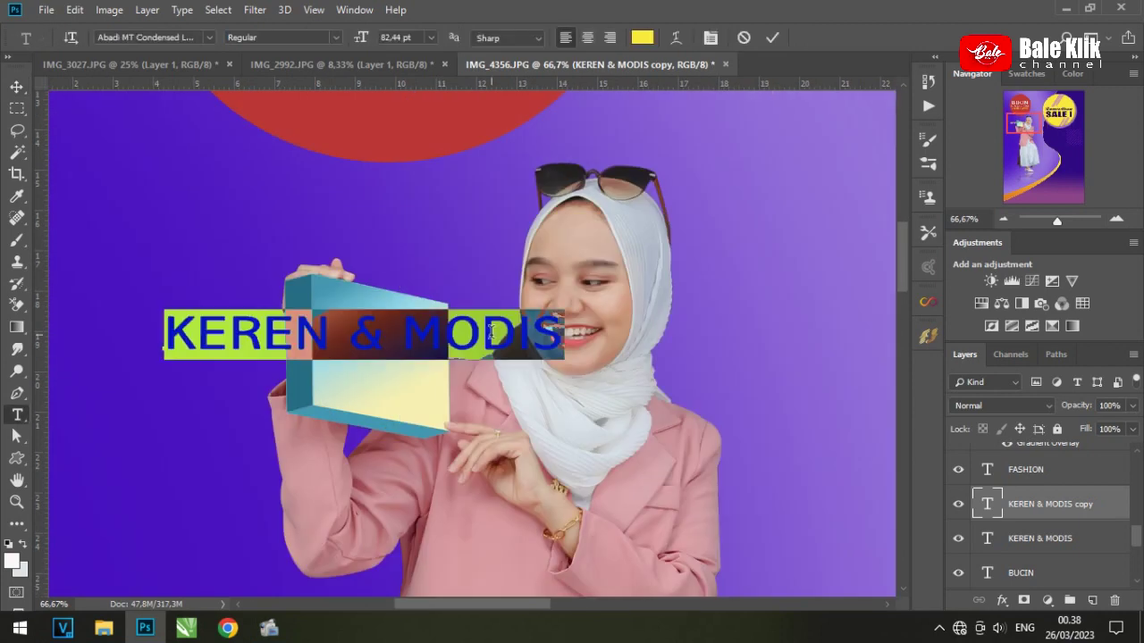
pyautogui.write('DISKON 50')
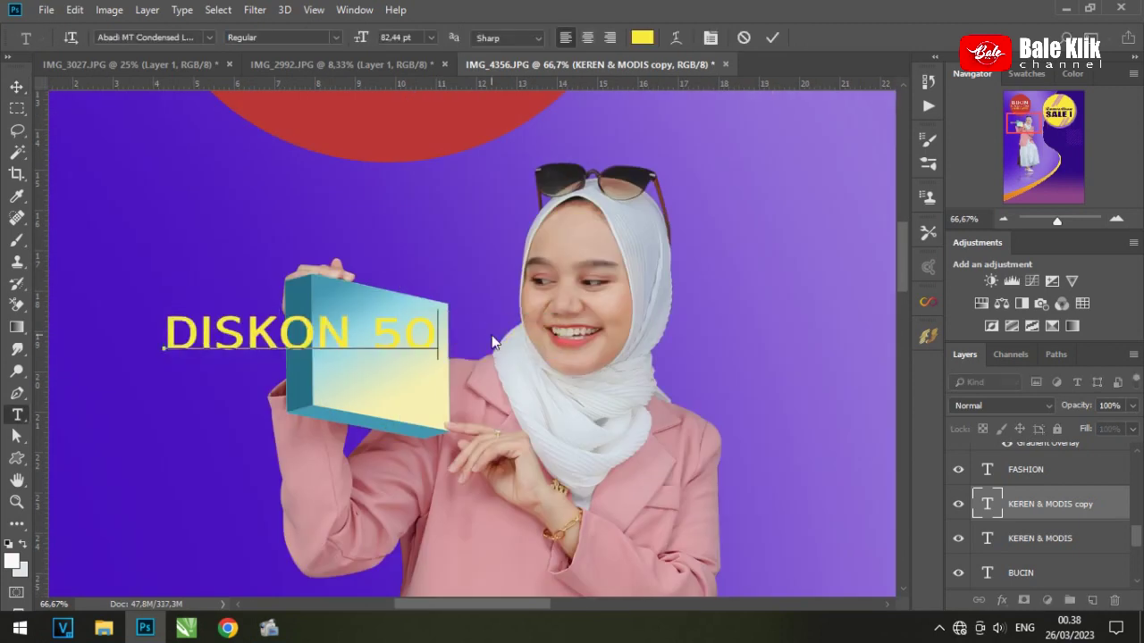
pyautogui.write('%')
# Step: Colour the DISKON 50% text dark teal
pyautogui.hotkey('ctrl', 'a')
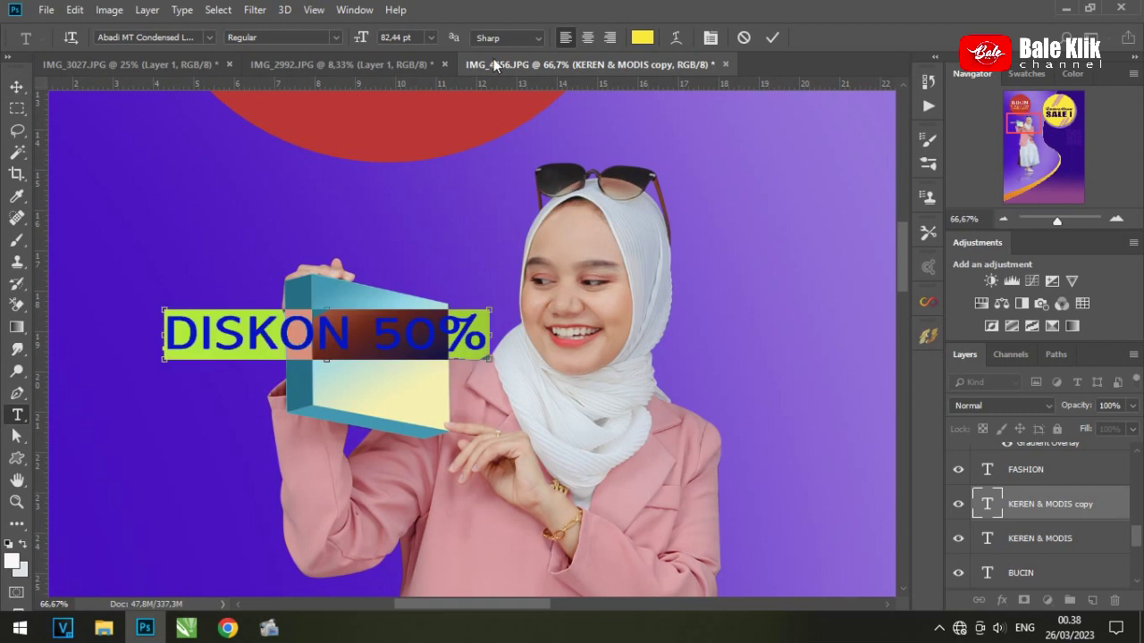
pyautogui.click(641, 36)
pyautogui.click(815, 388)
pyautogui.moveTo(815, 388); pyautogui.dragTo(827, 388)
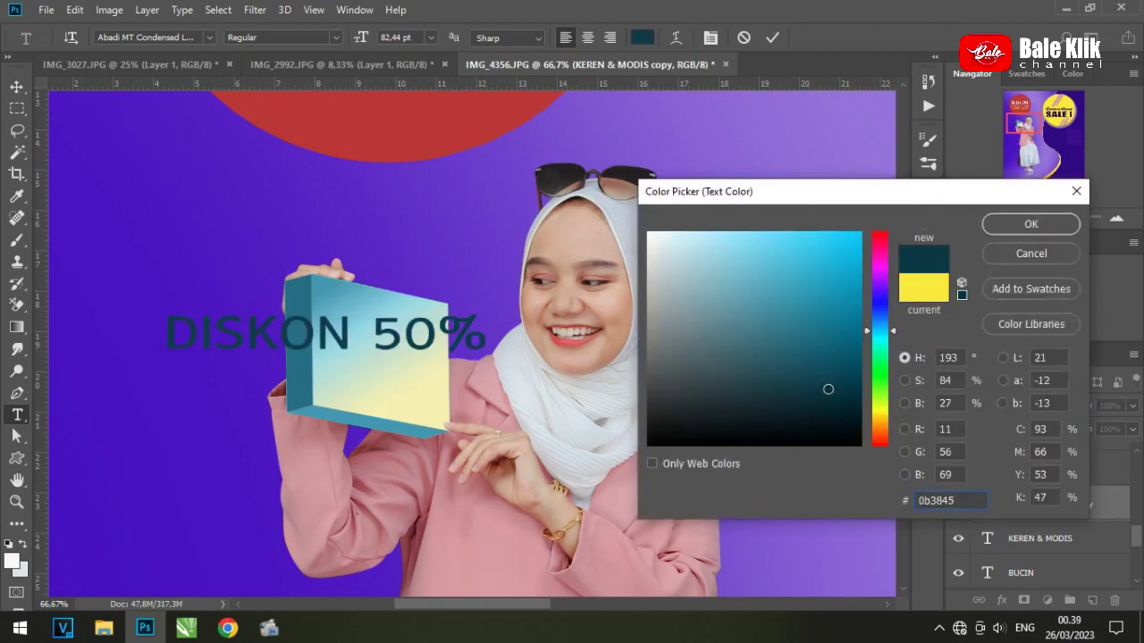
pyautogui.press('Return')
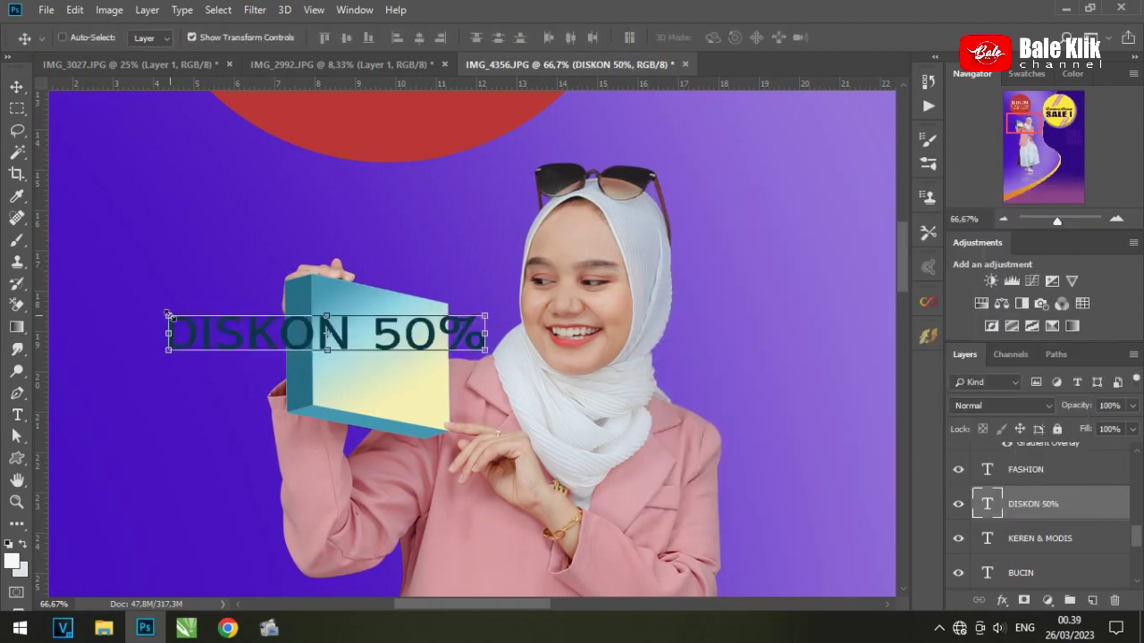
# Step: Shrink, narrow and tilt the DISKON 50% text to sit across the box
pyautogui.moveTo(169, 316); pyautogui.dragTo(310, 343)
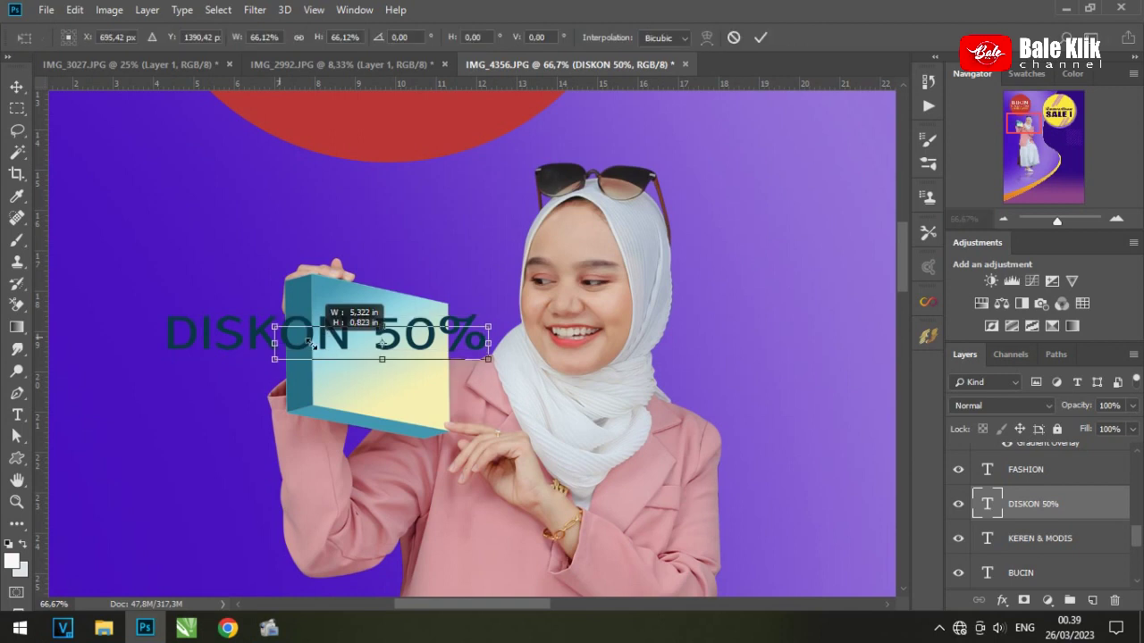
pyautogui.moveTo(488, 342)
pyautogui.mouseDown()
pyautogui.moveTo(448, 345)
pyautogui.moveTo(446, 357)
pyautogui.moveTo(472, 338)
pyautogui.moveTo(451, 327)
pyautogui.moveTo(426, 350)
pyautogui.mouseUp()
pyautogui.press('Return')
pyautogui.hotkey('ctrl', 't')
pyautogui.press('Return')
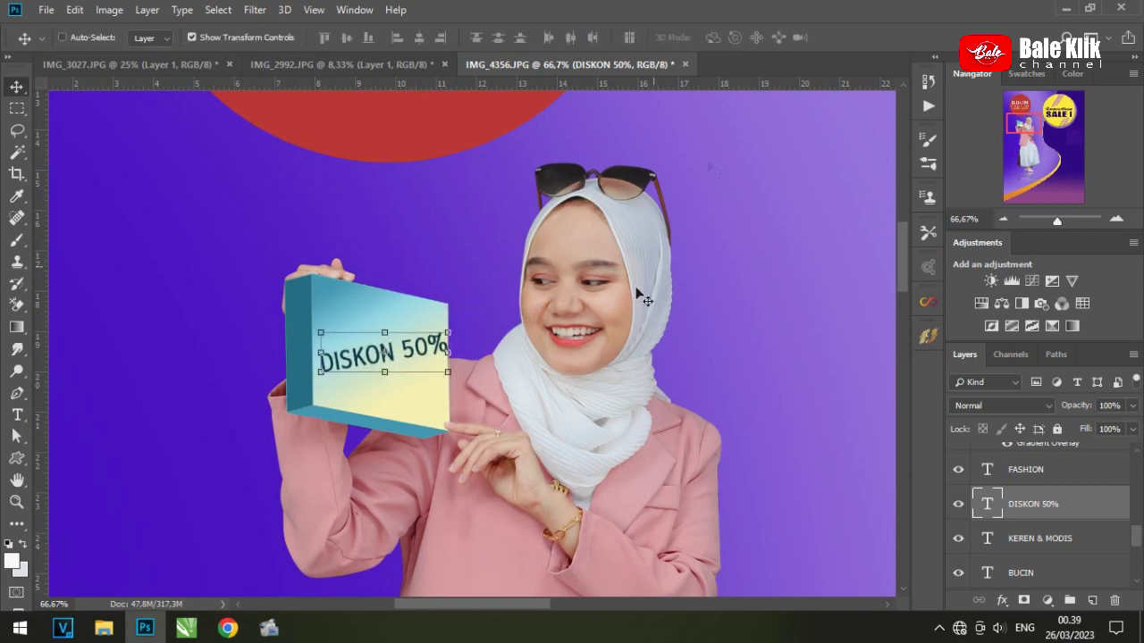
# Step: Recolour the DISKON 50% text an even darker, near-black teal
pyautogui.press('t')
pyautogui.moveTo(320, 362); pyautogui.dragTo(438, 346)
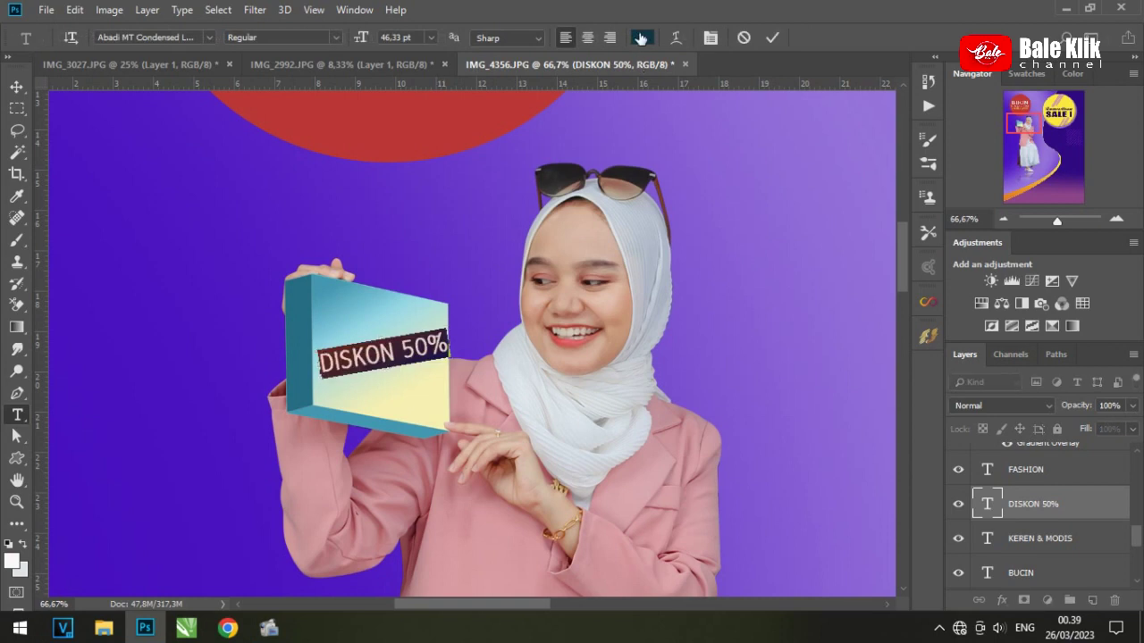
pyautogui.click(642, 37)
pyautogui.click(851, 416)
pyautogui.click(1030, 224)
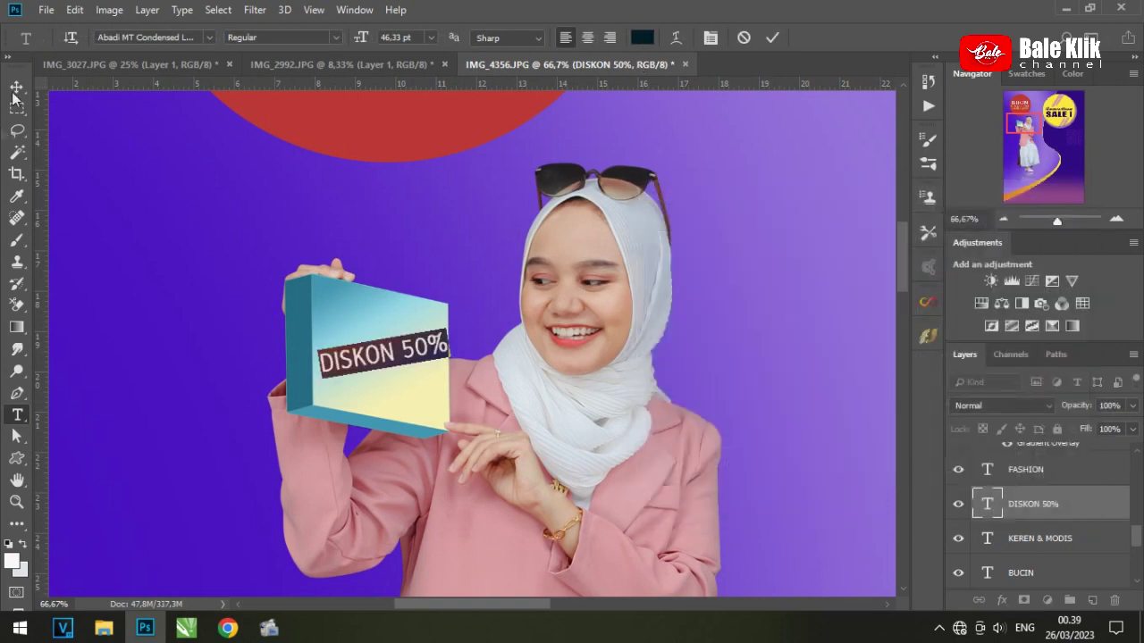
pyautogui.click(17, 87)
pyautogui.click(1003, 219)
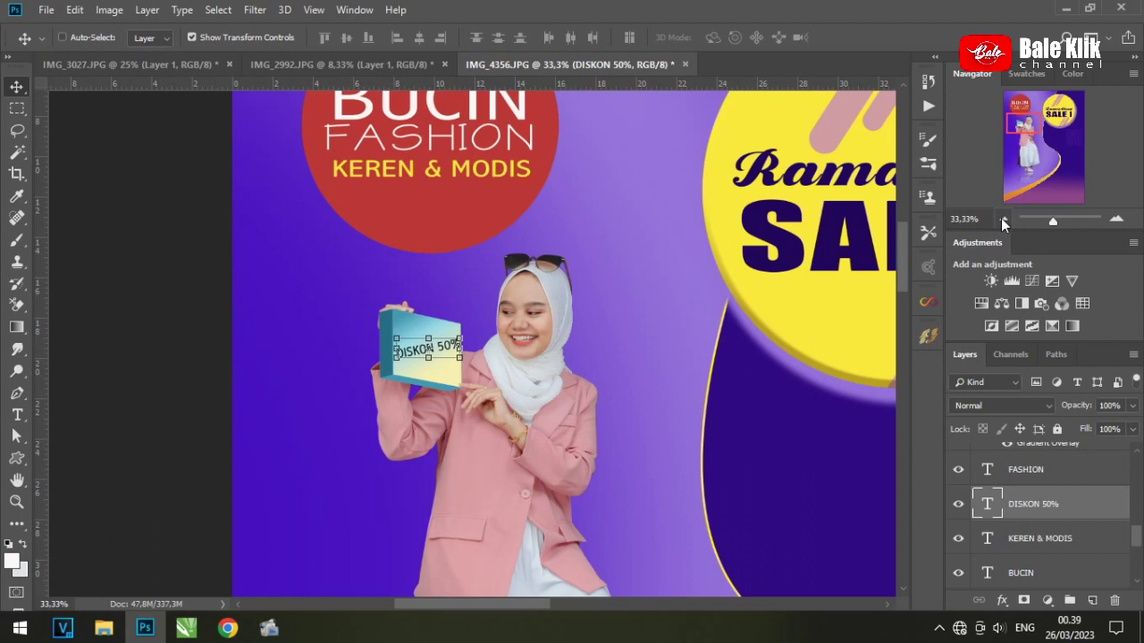
pyautogui.click(1003, 220)
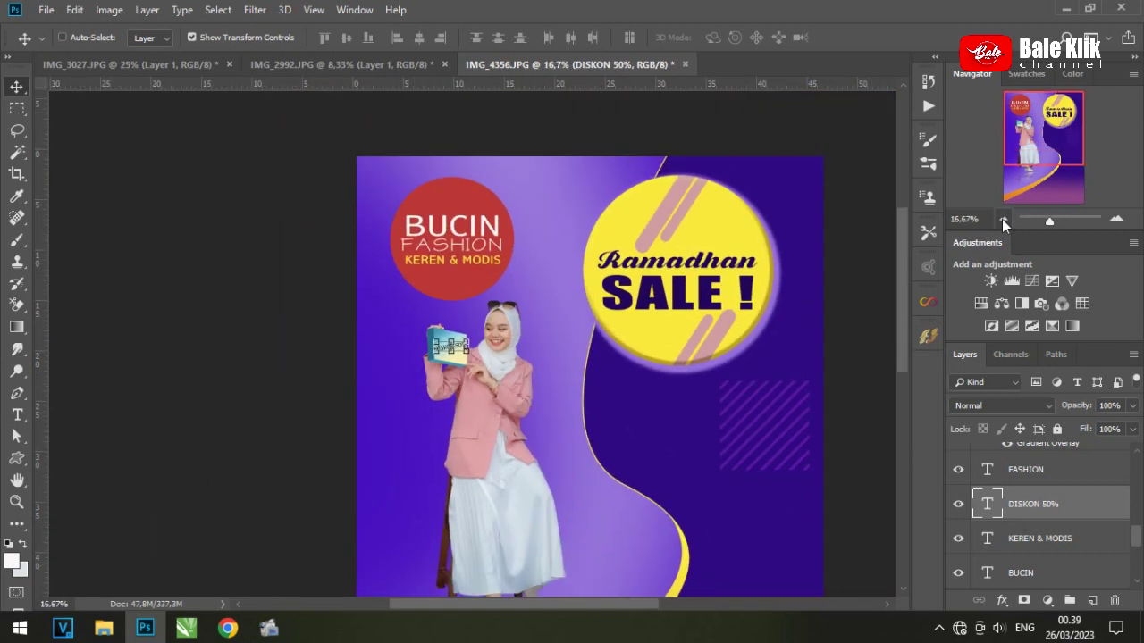
# Step: Copy KEREN & MODIS to the lower-right purple area and move the copy to the top layer
pyautogui.moveTo(607, 439); pyautogui.dragTo(498, 277)
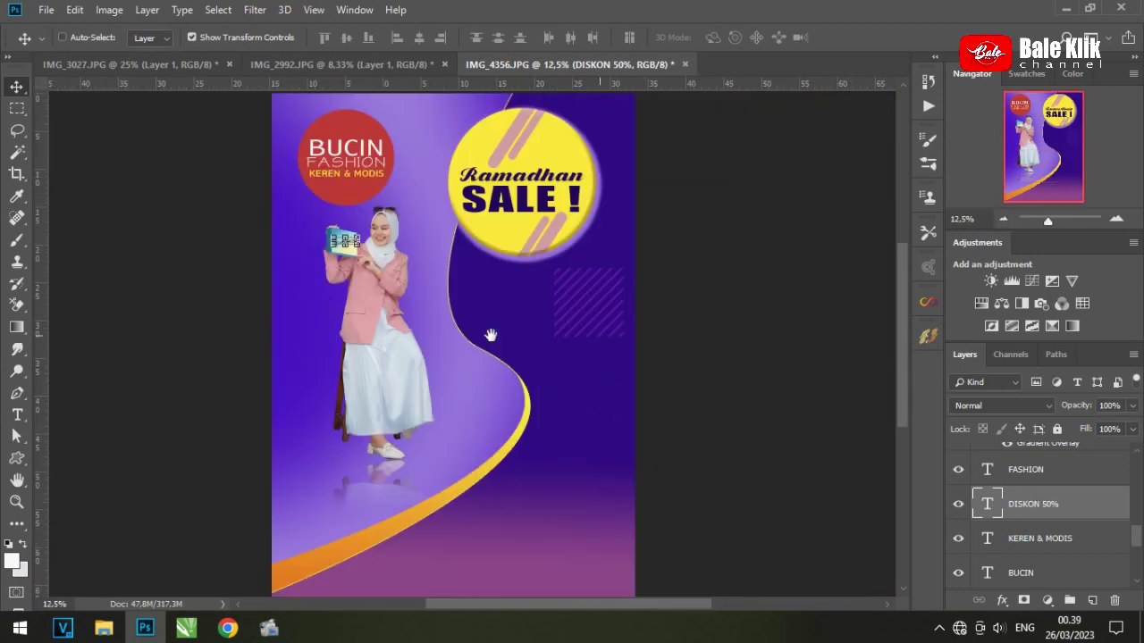
pyautogui.click(1116, 219)
pyautogui.click(1069, 471)
pyautogui.click(1057, 540)
pyautogui.moveTo(339, 125); pyautogui.dragTo(648, 463)
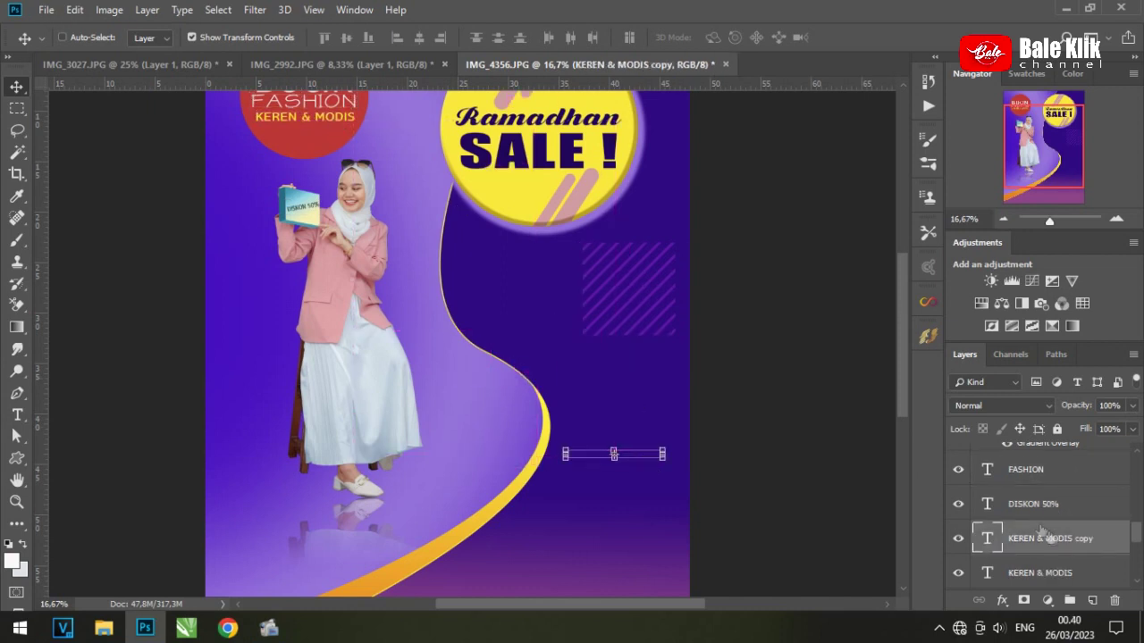
pyautogui.moveTo(1041, 531); pyautogui.dragTo(1045, 447)
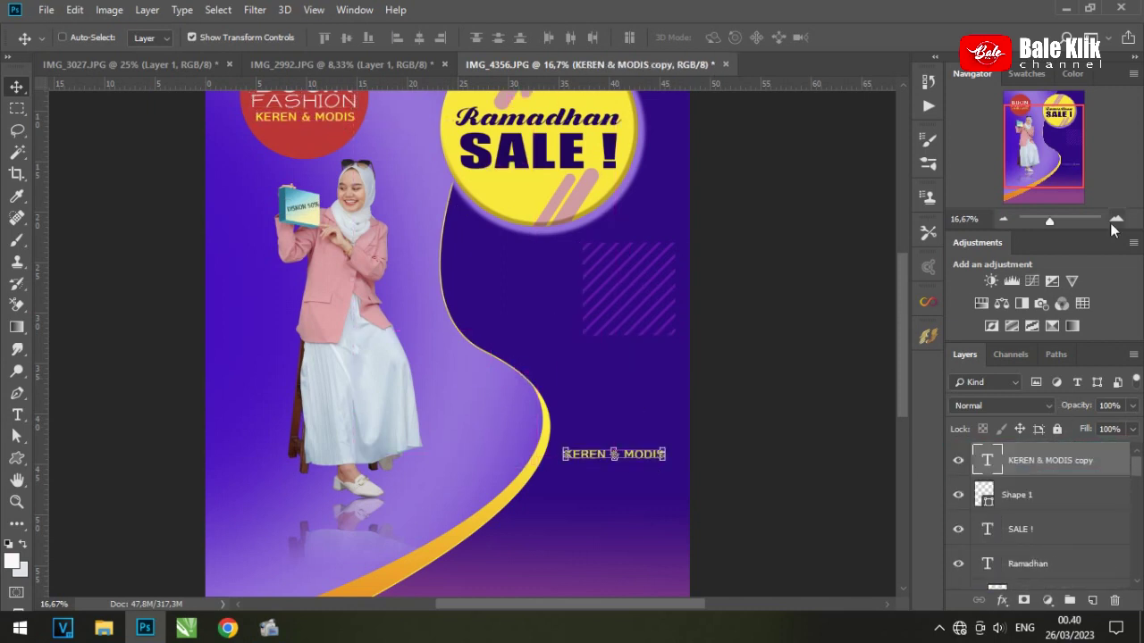
pyautogui.click(1116, 219)
pyautogui.scroll(-5, 575, 225)
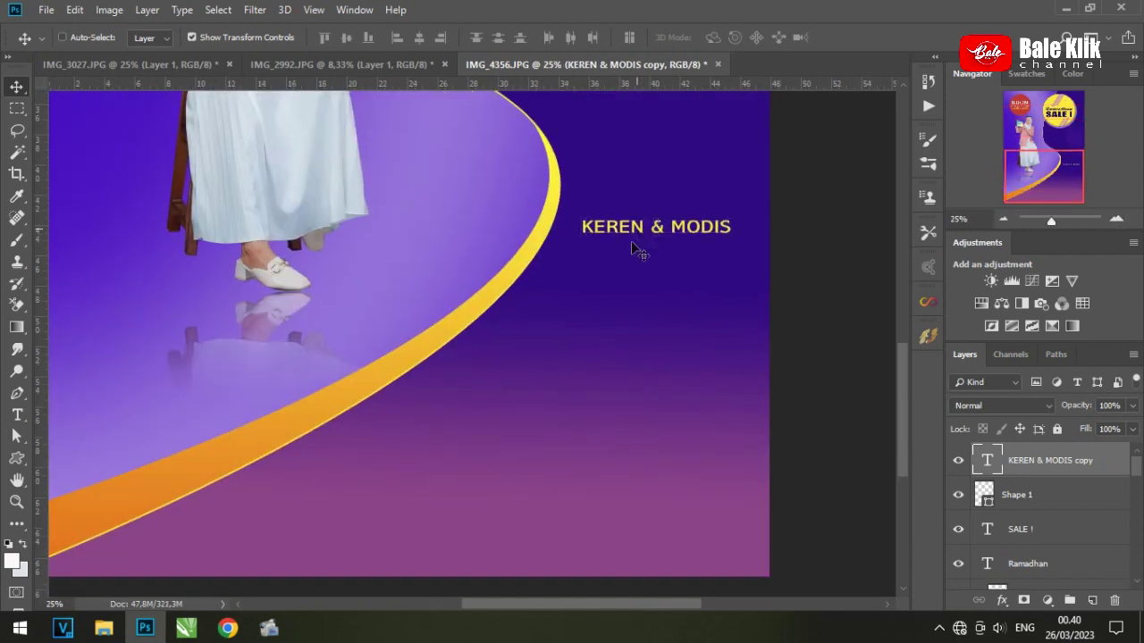
# Step: Replace the copied text with the two lines 'Pakaian Lebaran' / 'Dengan Merk Terkenal'
pyautogui.moveTo(632, 248); pyautogui.dragTo(595, 320)
pyautogui.press('t')
pyautogui.tripleClick(628, 295)
pyautogui.click(628, 295)
pyautogui.write('Pakaian Lebaran')
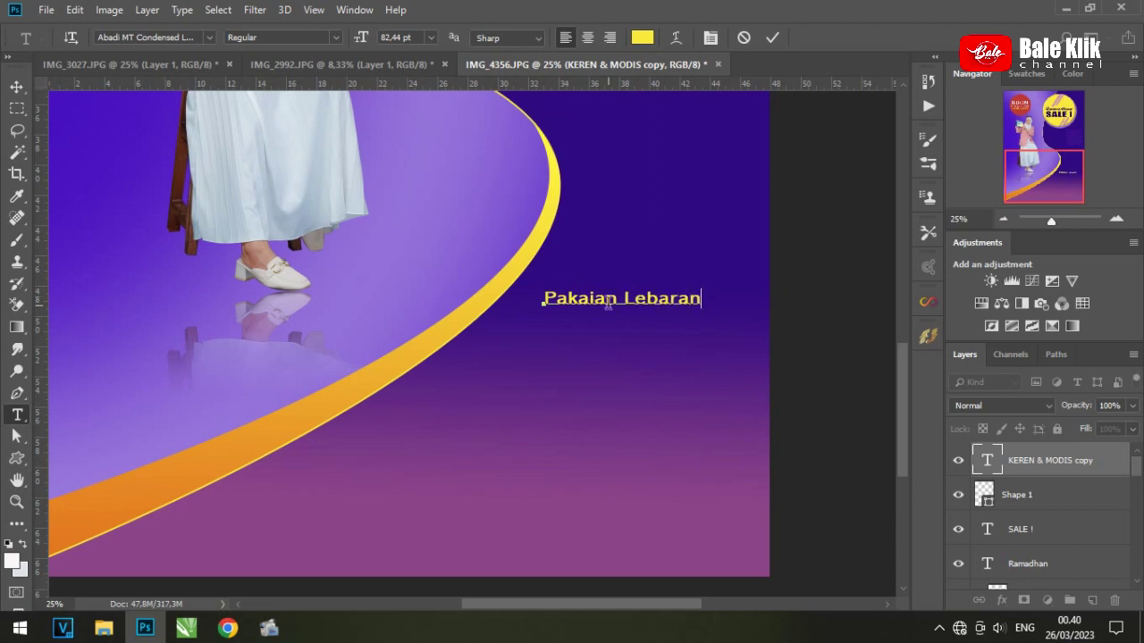
pyautogui.hotkey('ctrl', 'Return')
# Step: Enlarge the Pakaian Lebaran caption to about 125% and shift it slightly left
pyautogui.press('v')
pyautogui.hotkey('ctrl', 't')
pyautogui.moveTo(702, 309); pyautogui.dragTo(742, 313)
pyautogui.moveTo(547, 317); pyautogui.dragTo(537, 318)
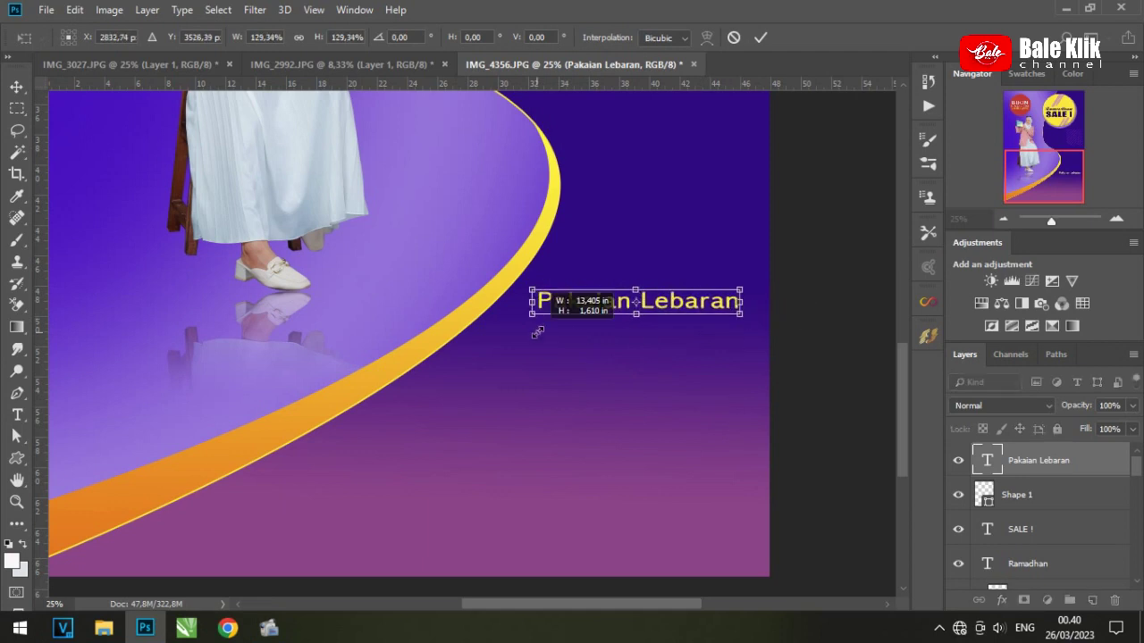
pyautogui.press('Return')
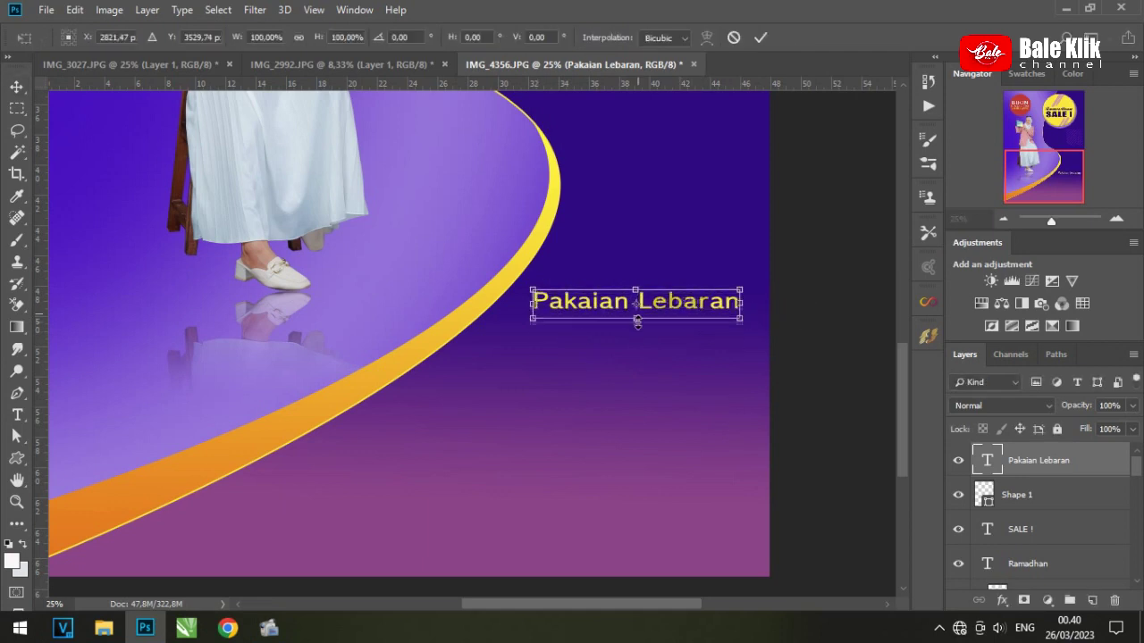
# Step: Right-align both lines of the caption
pyautogui.press('t')
pyautogui.click(720, 305)
pyautogui.write('Dengan Merk Terke')
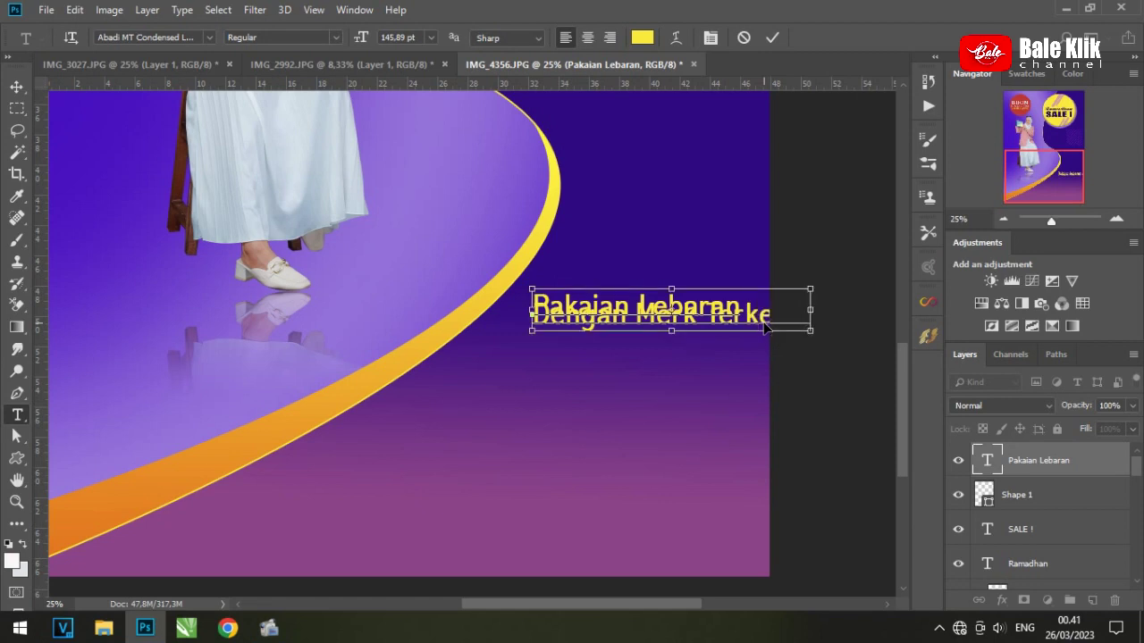
pyautogui.hotkey('ctrl', 'a')
pyautogui.click(609, 37)
pyautogui.hotkey('ctrl', 'Return')
pyautogui.press('v')
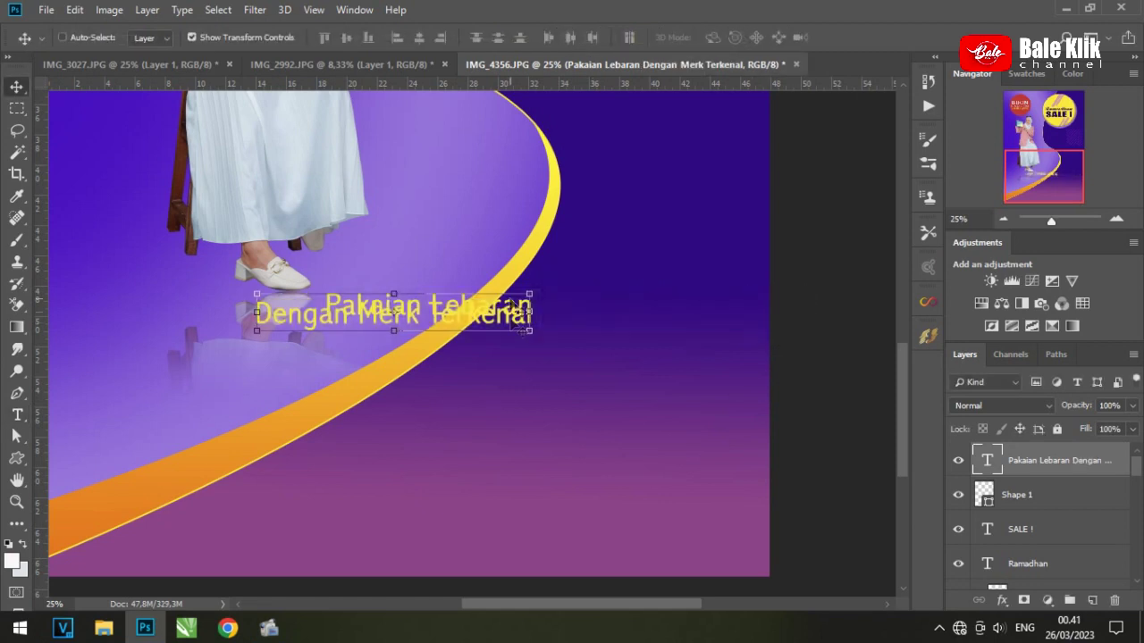
# Step: Set the caption's line spacing so the two lines no longer overlap
pyautogui.doubleClick(525, 324)
pyautogui.hotkey('ctrl', 'a')
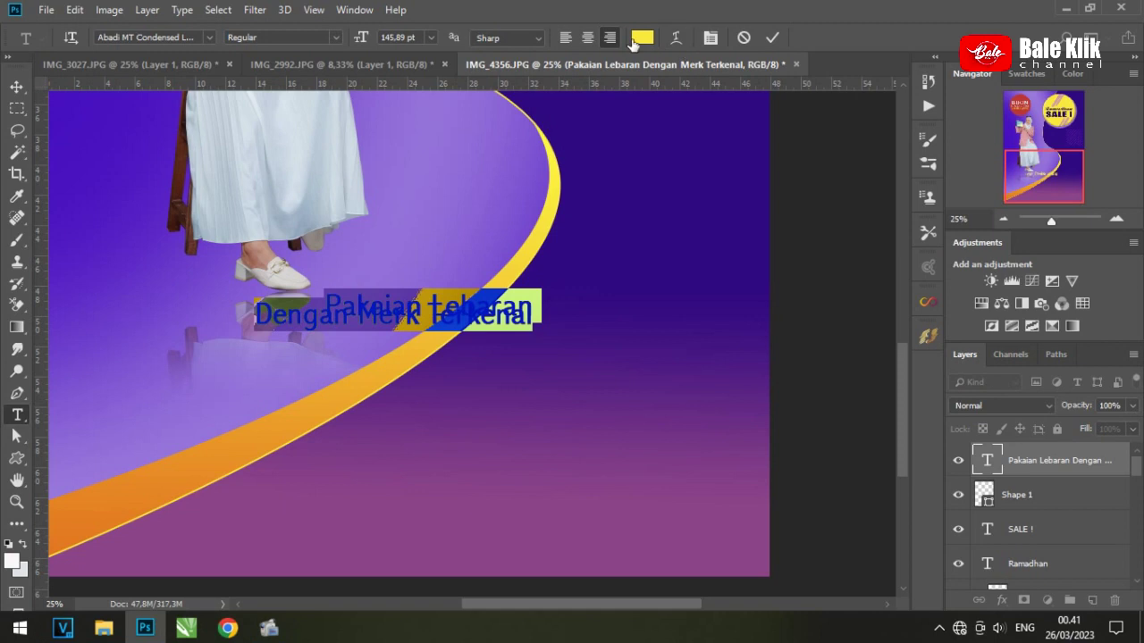
pyautogui.click(711, 36)
pyautogui.click(748, 373)
pyautogui.click(719, 386)
pyautogui.click(873, 145)
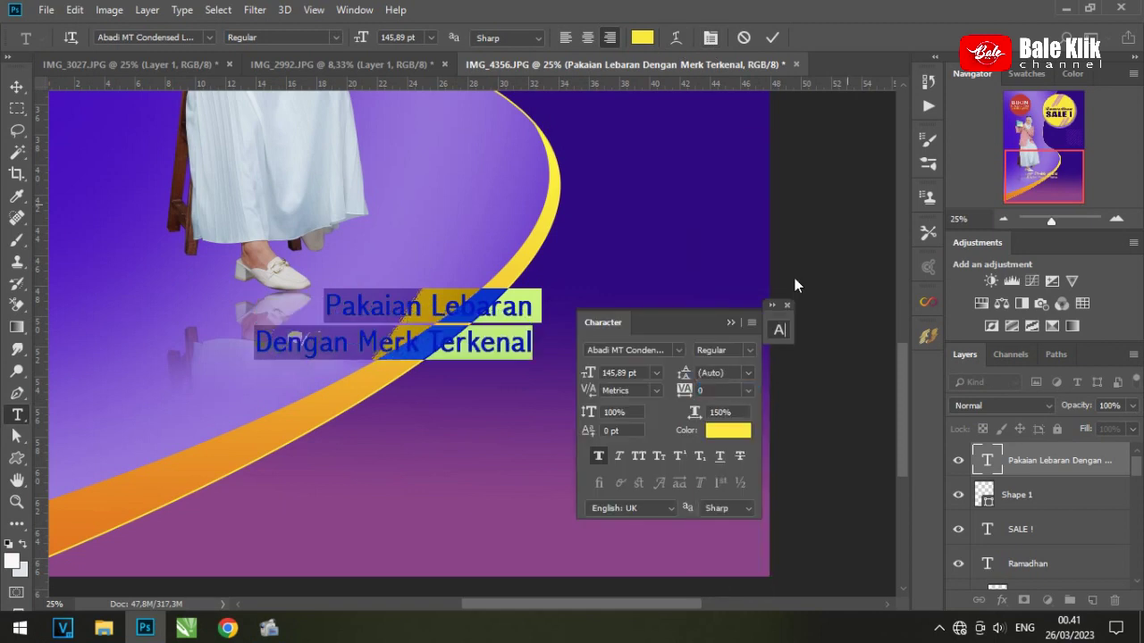
pyautogui.click(786, 305)
pyautogui.click(17, 87)
# Step: Move the caption beside the curve and squash its height to about two thirds
pyautogui.moveTo(510, 310); pyautogui.dragTo(730, 307)
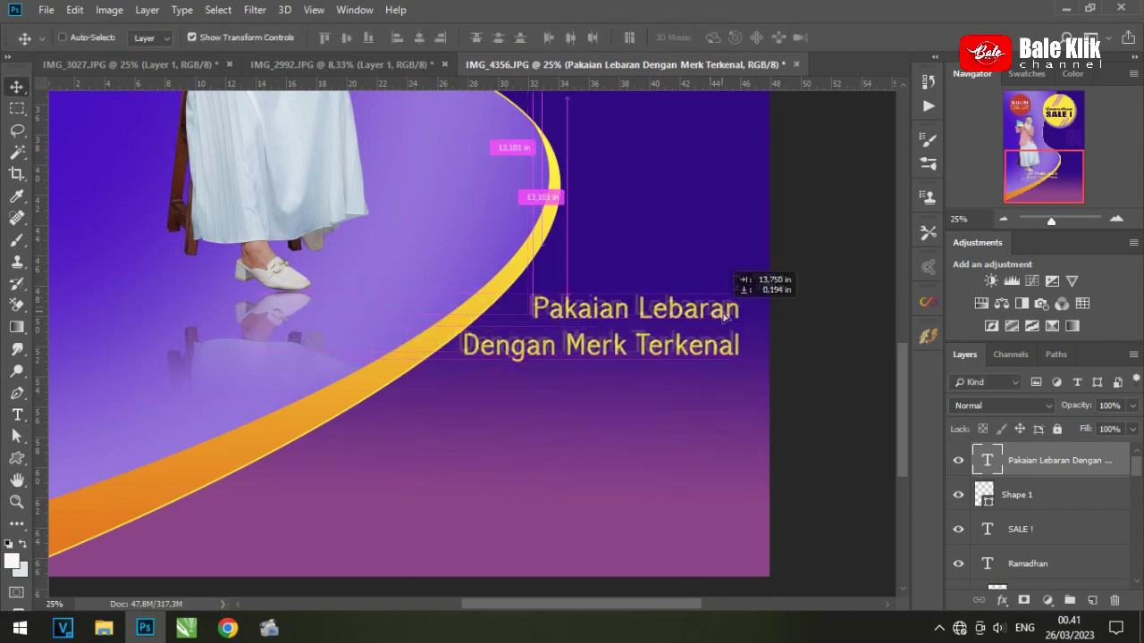
pyautogui.hotkey('ctrl', 't')
pyautogui.moveTo(615, 371); pyautogui.dragTo(624, 334)
pyautogui.press('Return')
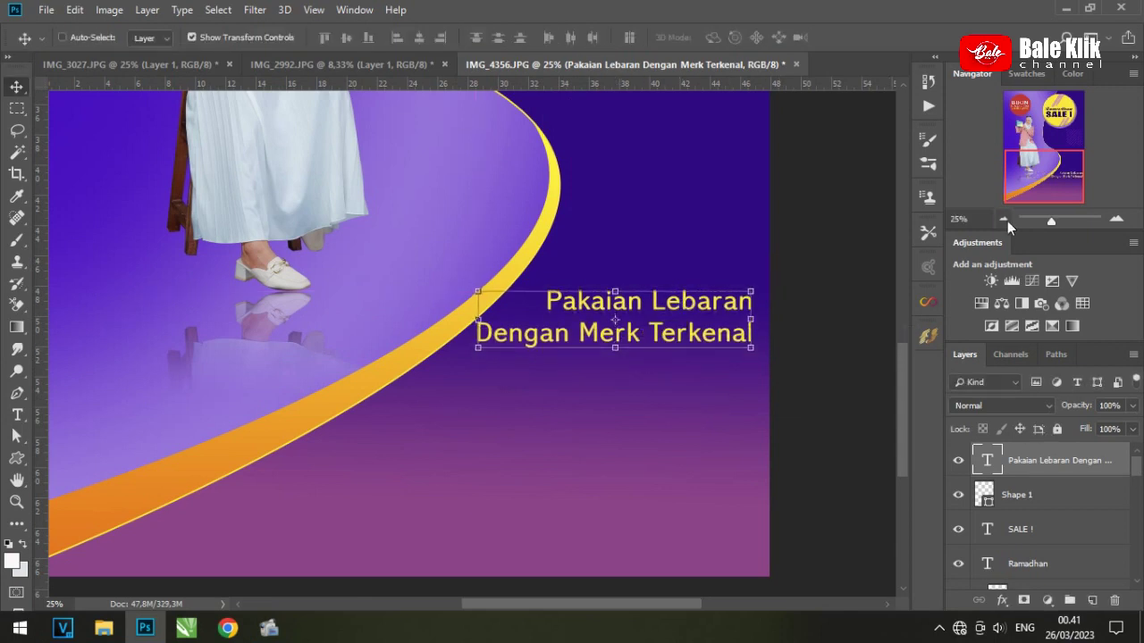
# Step: Move the caption up beside the SALE circle and duplicate it lower on the poster
pyautogui.click(1003, 218)
pyautogui.moveTo(480, 288); pyautogui.dragTo(557, 391)
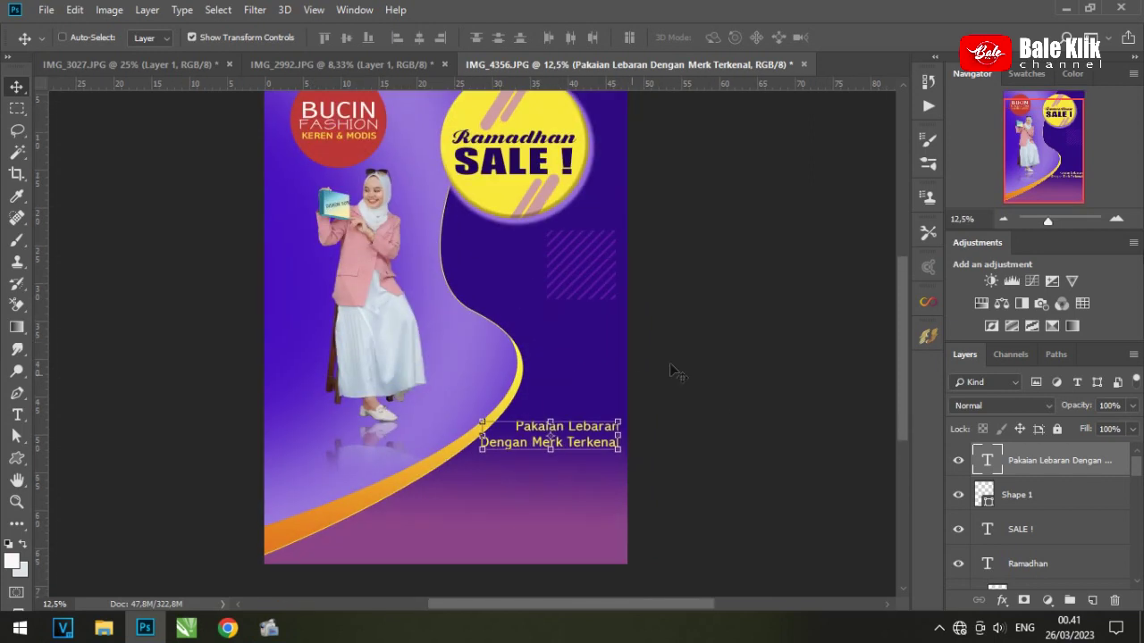
pyautogui.hotkey('ctrl', '+')
pyautogui.moveTo(625, 466); pyautogui.dragTo(610, 237)
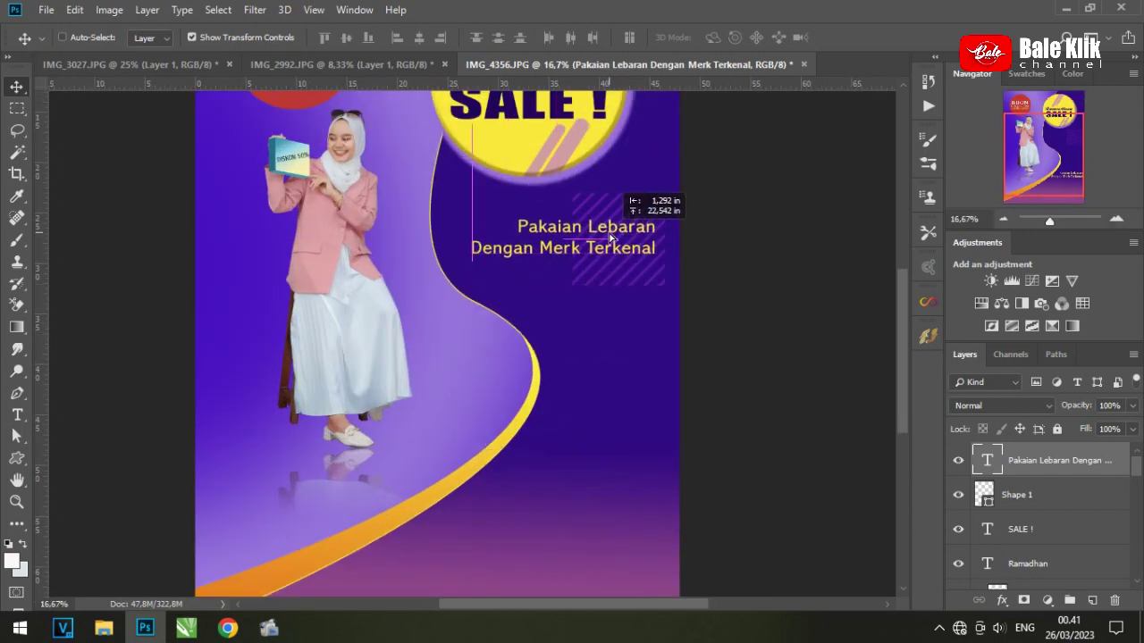
pyautogui.scroll(-2, 621, 295)
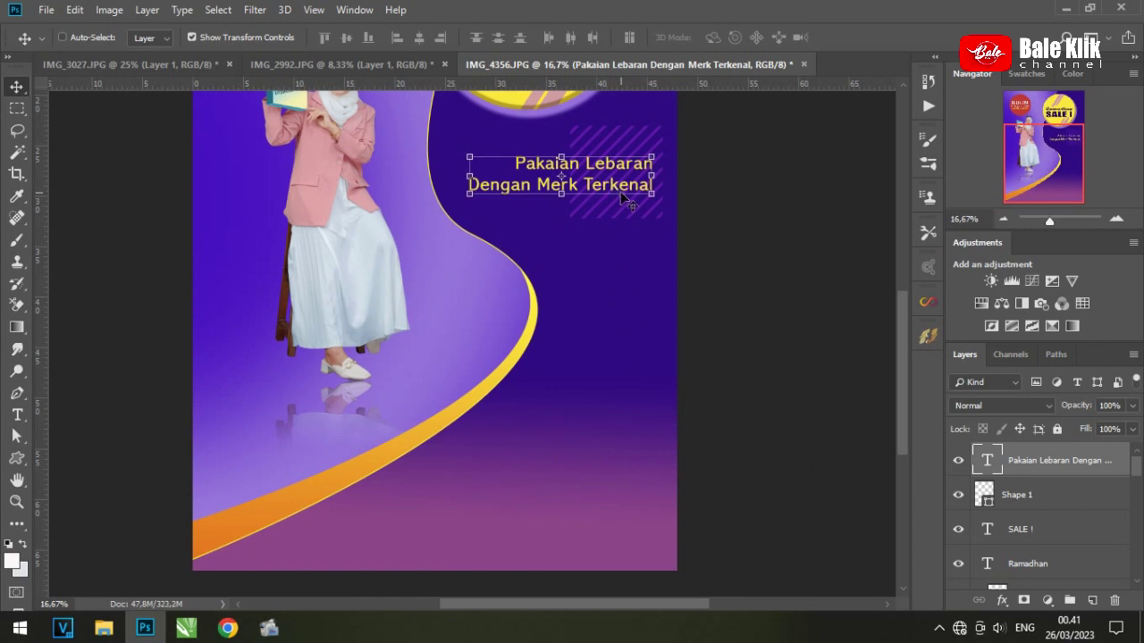
pyautogui.scroll(1, 607, 237)
pyautogui.moveTo(587, 211)
pyautogui.mouseDown()
pyautogui.moveTo(593, 430)
pyautogui.moveTo(589, 421)
pyautogui.mouseUp()
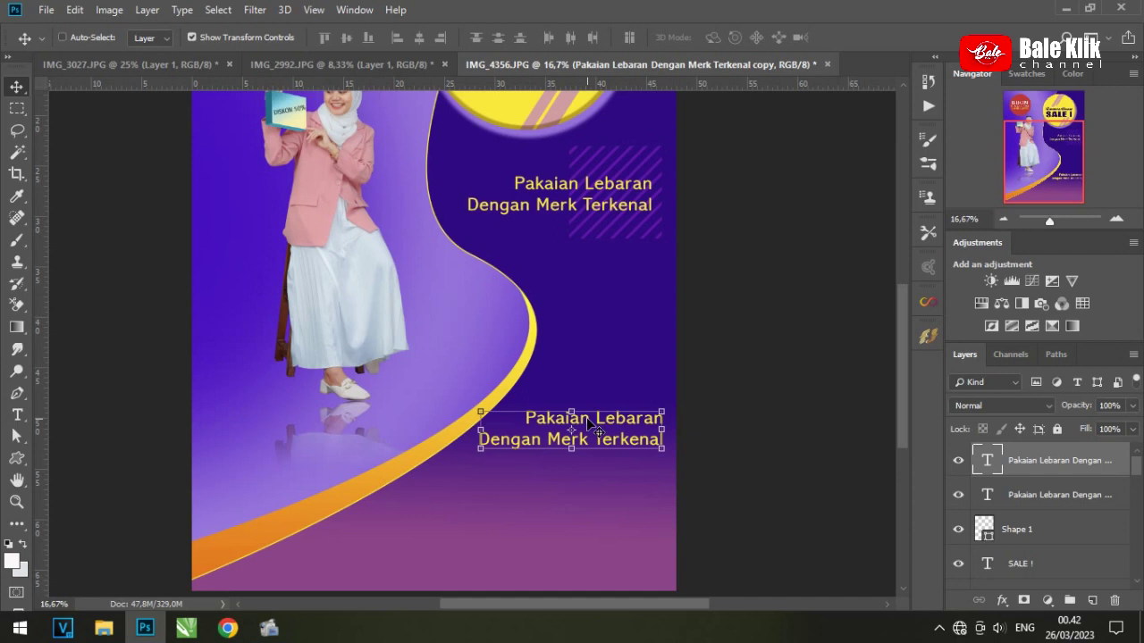
# Step: Duplicate the striped square, shrink the copy, and place it below the upper caption by the curve
pyautogui.click(1116, 219)
pyautogui.keyDown('ctrl'); pyautogui.click(688, 234); pyautogui.keyUp('ctrl')
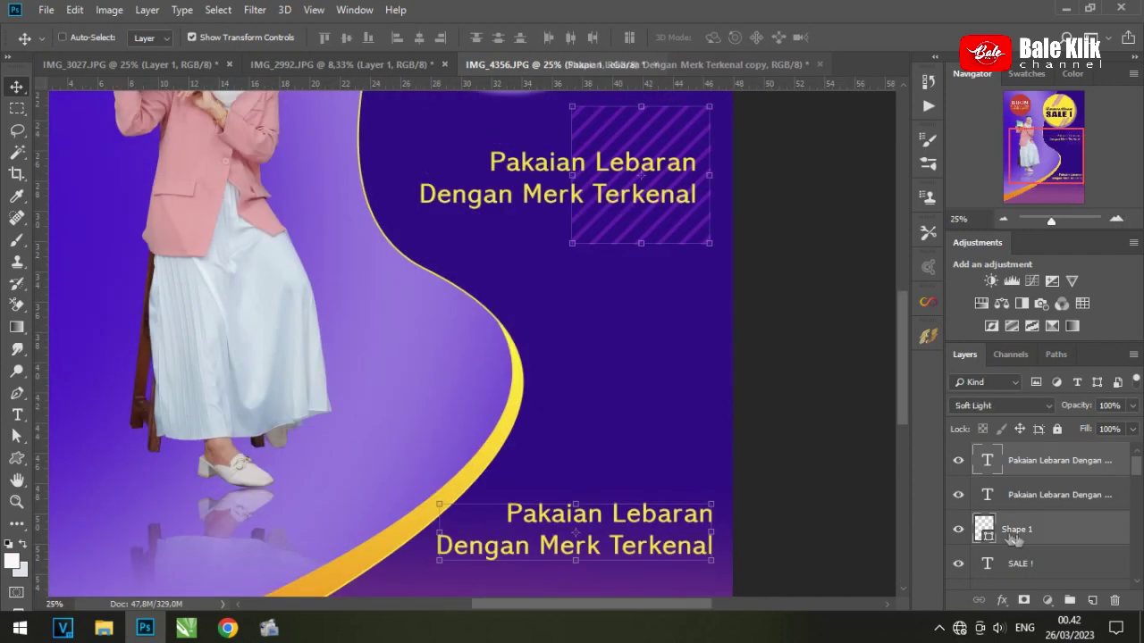
pyautogui.moveTo(688, 234); pyautogui.dragTo(664, 427)
pyautogui.moveTo(686, 299)
pyautogui.mouseDown()
pyautogui.moveTo(629, 355)
pyautogui.moveTo(574, 387)
pyautogui.moveTo(589, 393)
pyautogui.mouseUp()
pyautogui.moveTo(613, 477); pyautogui.dragTo(638, 294)
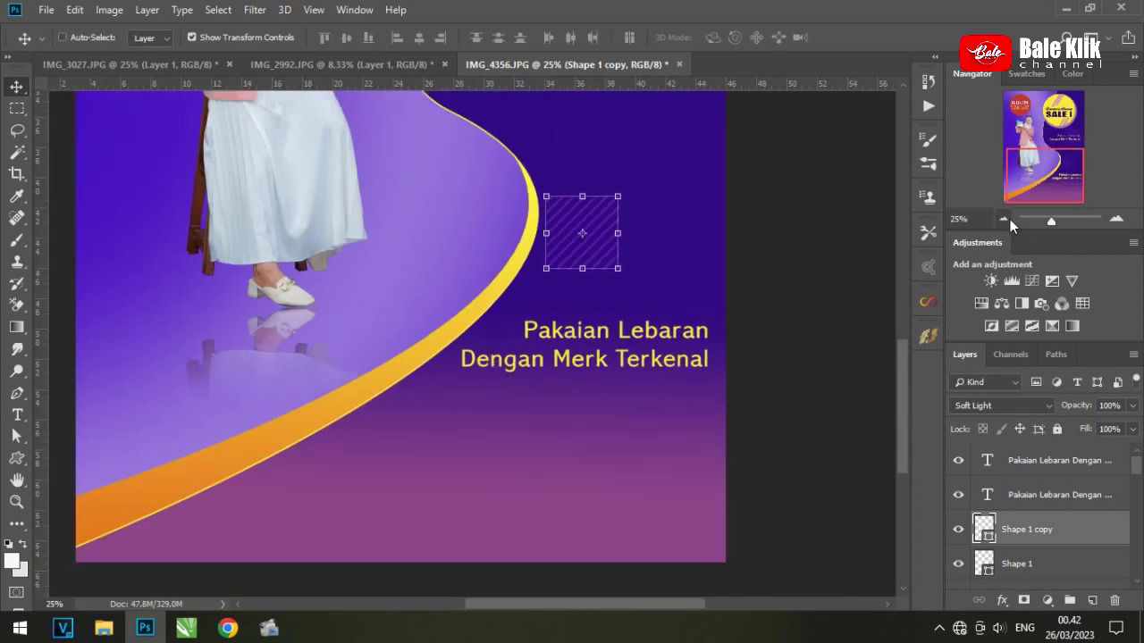
pyautogui.click(1005, 220)
pyautogui.moveTo(611, 426); pyautogui.dragTo(611, 399)
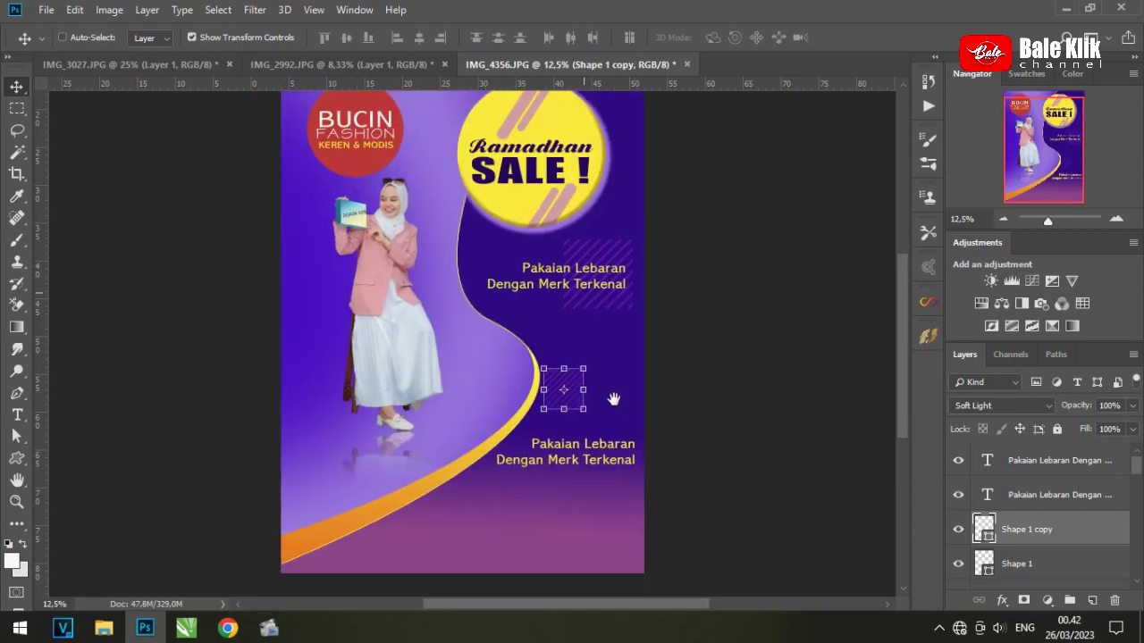
pyautogui.click(1028, 460)
# Step: Retype the lower caption as 'Dapatkan BONUS Menarik lainnya' and nudge it slightly left
pyautogui.press('t')
pyautogui.click(615, 453)
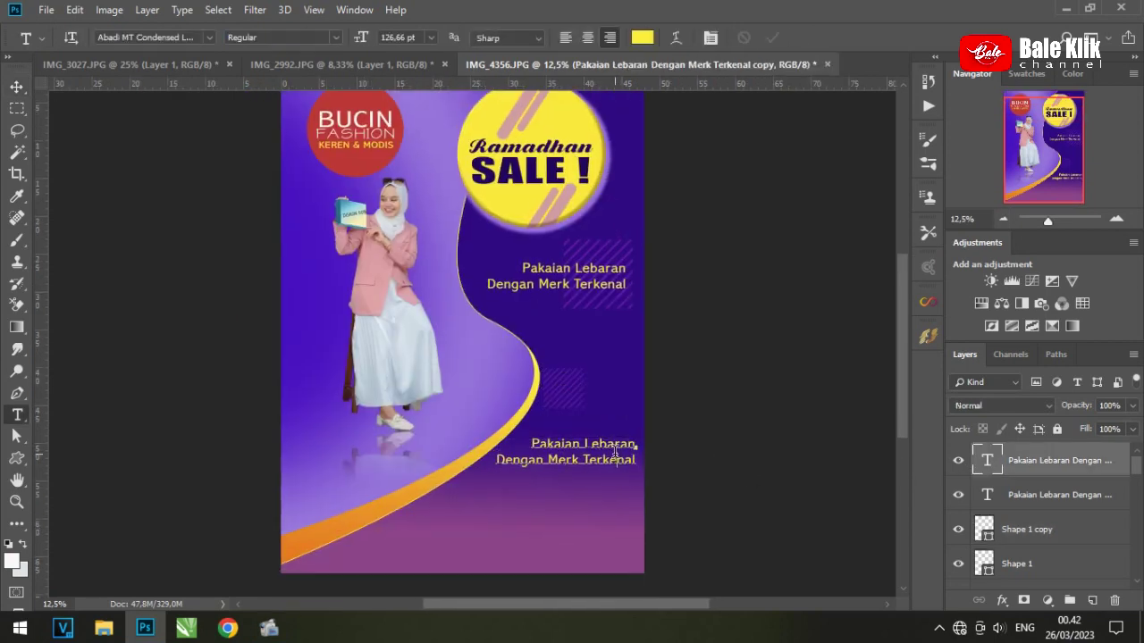
pyautogui.hotkey('ctrl', 'a')
pyautogui.write('Dapatkan BONUS ')
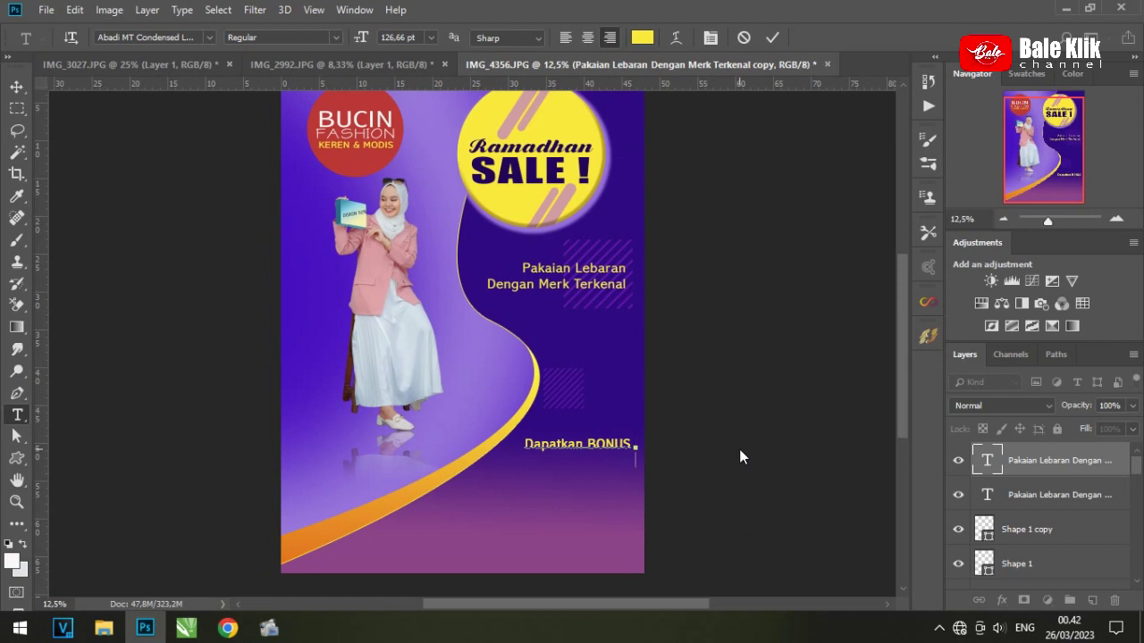
pyautogui.write('Menarik lainnya')
pyautogui.click(17, 86)
pyautogui.moveTo(616, 452); pyautogui.dragTo(607, 452)
pyautogui.hotkey('ctrl', '+')
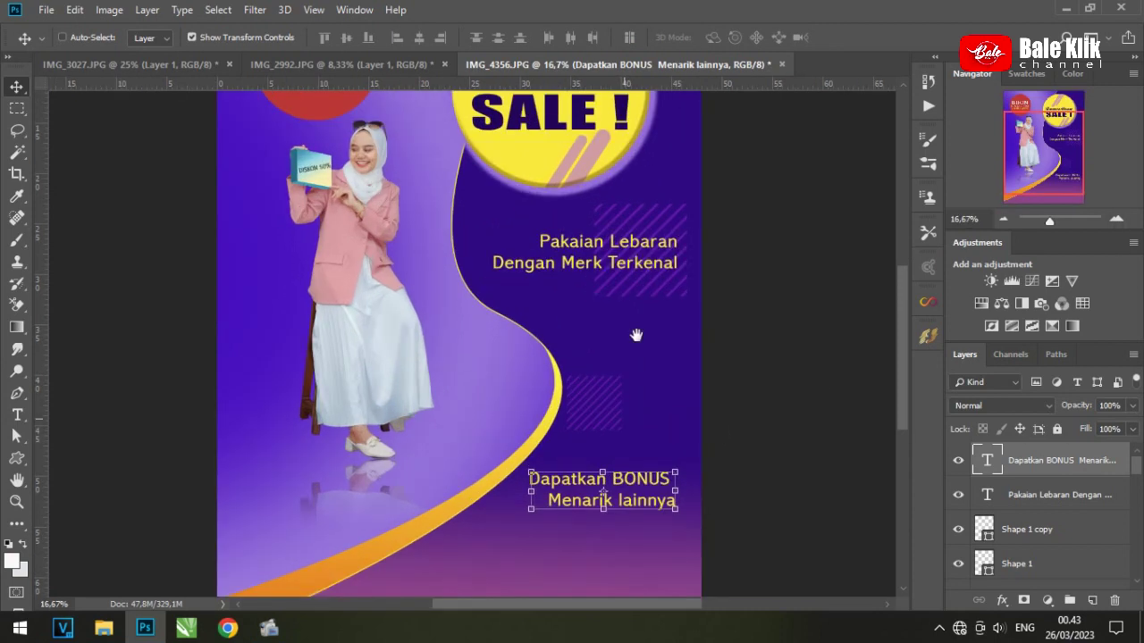
pyautogui.scroll(-3, 636, 335)
pyautogui.scroll(-2, 1041, 515)
pyautogui.scroll(-3, 1041, 515)
# Step: Create a new layer above Rectangle 1 copy and sample the background's dark purple
pyautogui.scroll(-1, 1041, 515)
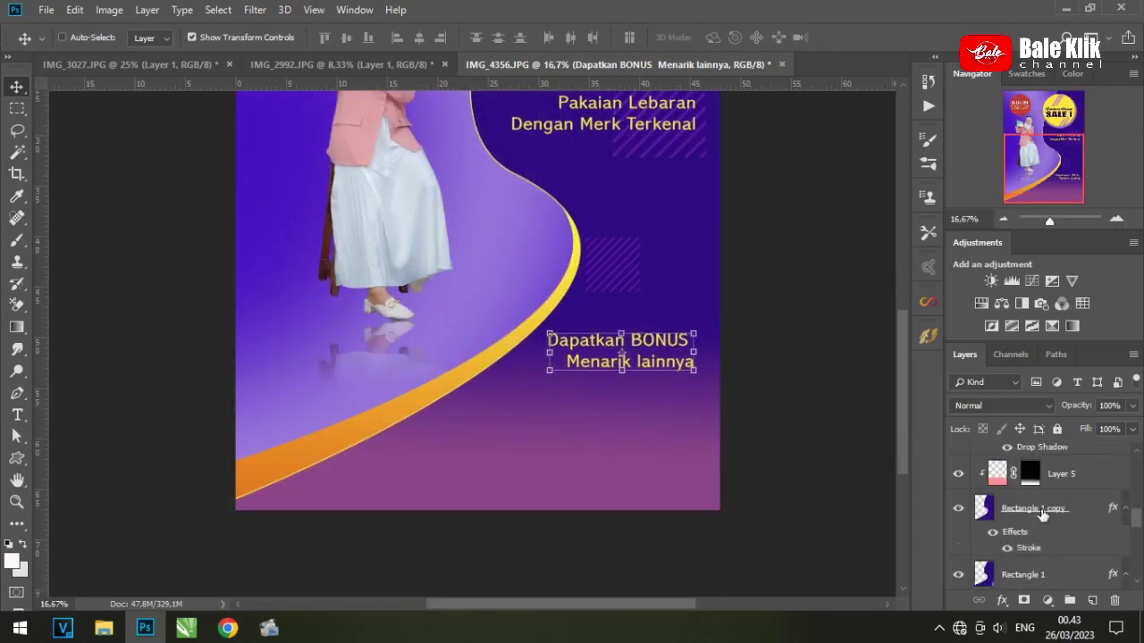
pyautogui.click(1042, 514)
pyautogui.hotkey('ctrl', 'shift', 'alt', 'n')
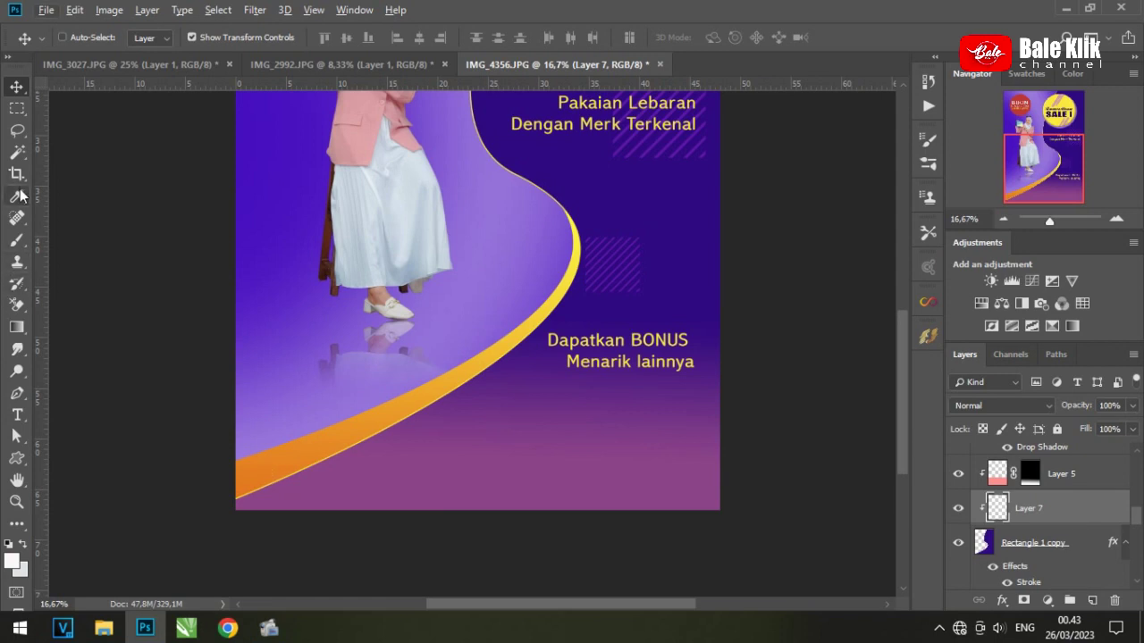
pyautogui.click(20, 196)
pyautogui.click(670, 187)
# Step: Fill a wide rectangular strip across the lower poster with the dark purple
pyautogui.press('m')
pyautogui.moveTo(340, 427); pyautogui.dragTo(788, 480)
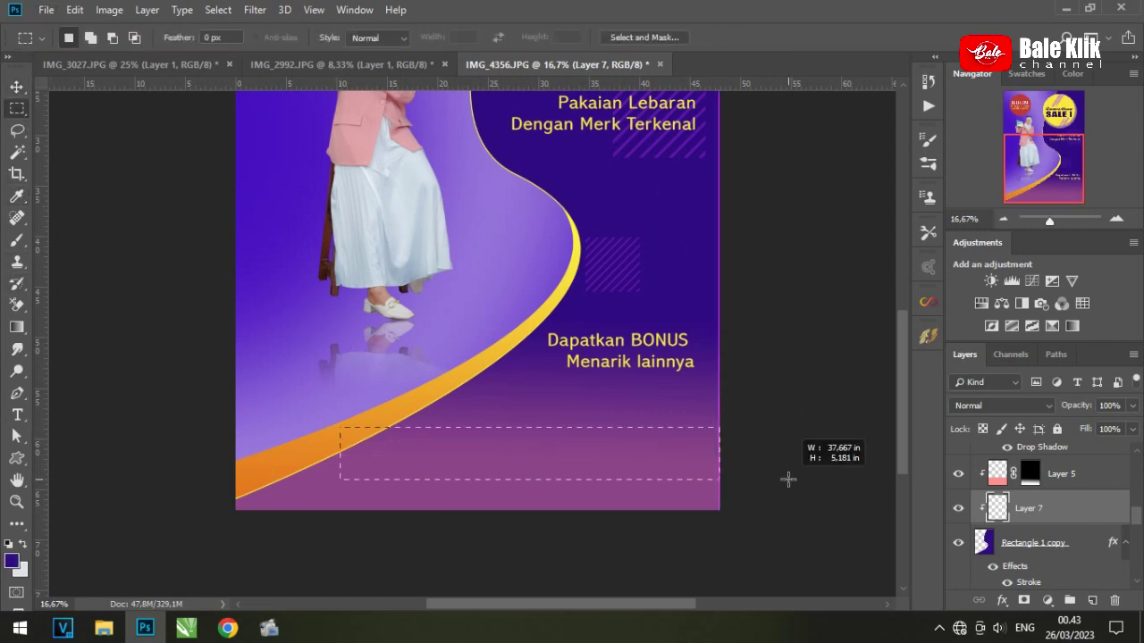
pyautogui.rightClick(16, 326)
pyautogui.click(98, 340)
pyautogui.click(579, 465)
pyautogui.hotkey('ctrl', 'd')
# Step: Move the band above Layer 5 and stretch it further left and slightly taller
pyautogui.press('v')
pyautogui.hotkey('ctrl', ']')
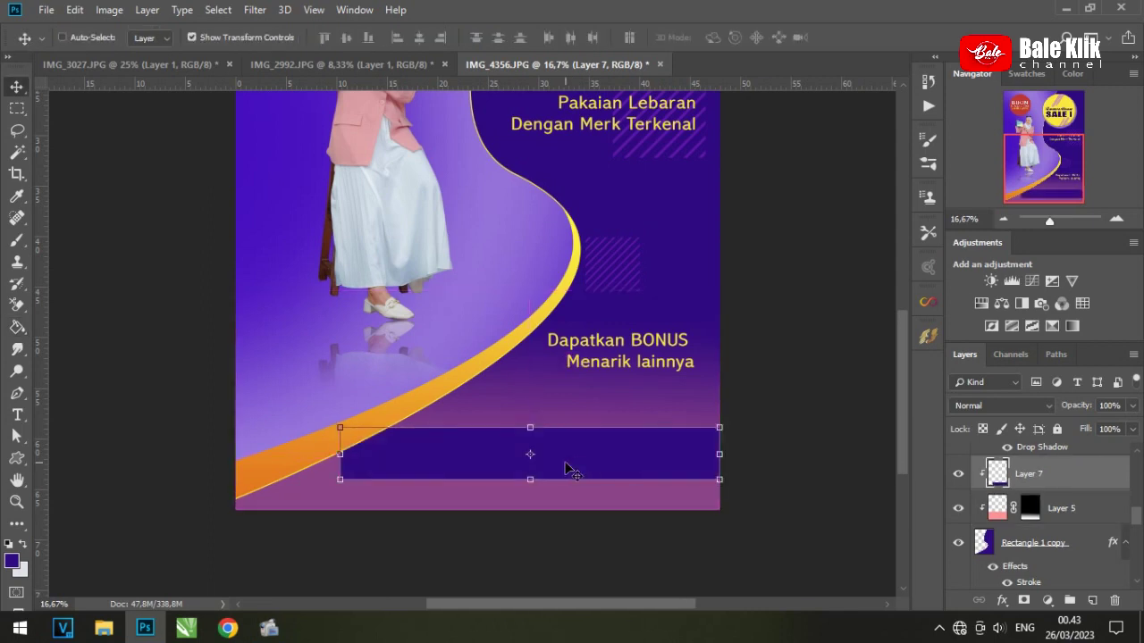
pyautogui.moveTo(340, 454); pyautogui.dragTo(270, 454)
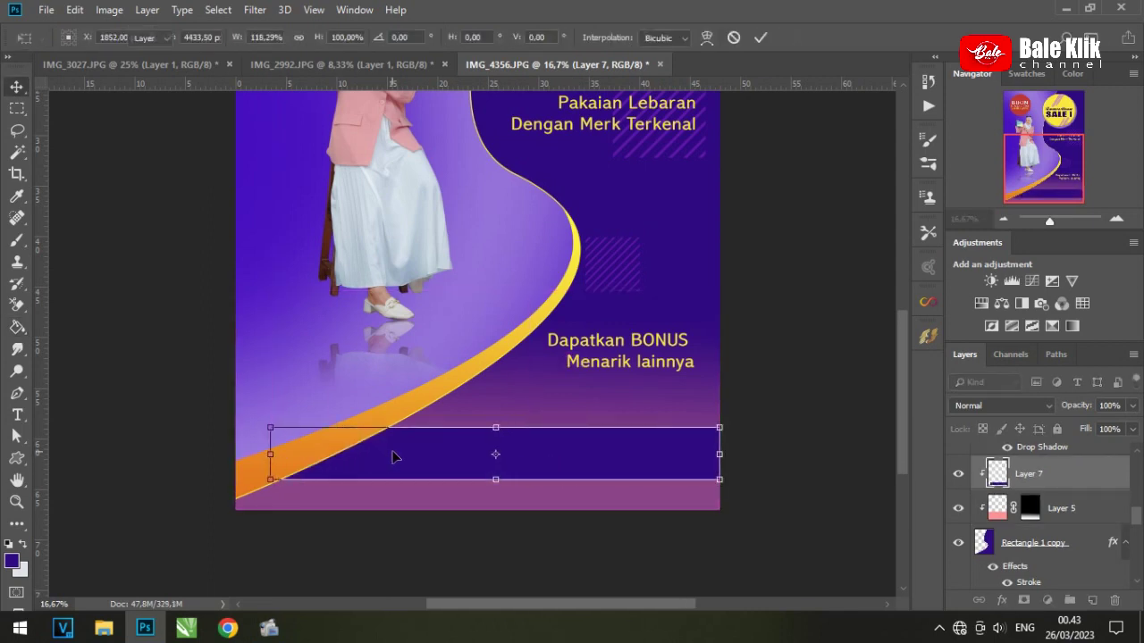
pyautogui.press('Return')
pyautogui.moveTo(626, 428); pyautogui.dragTo(626, 417)
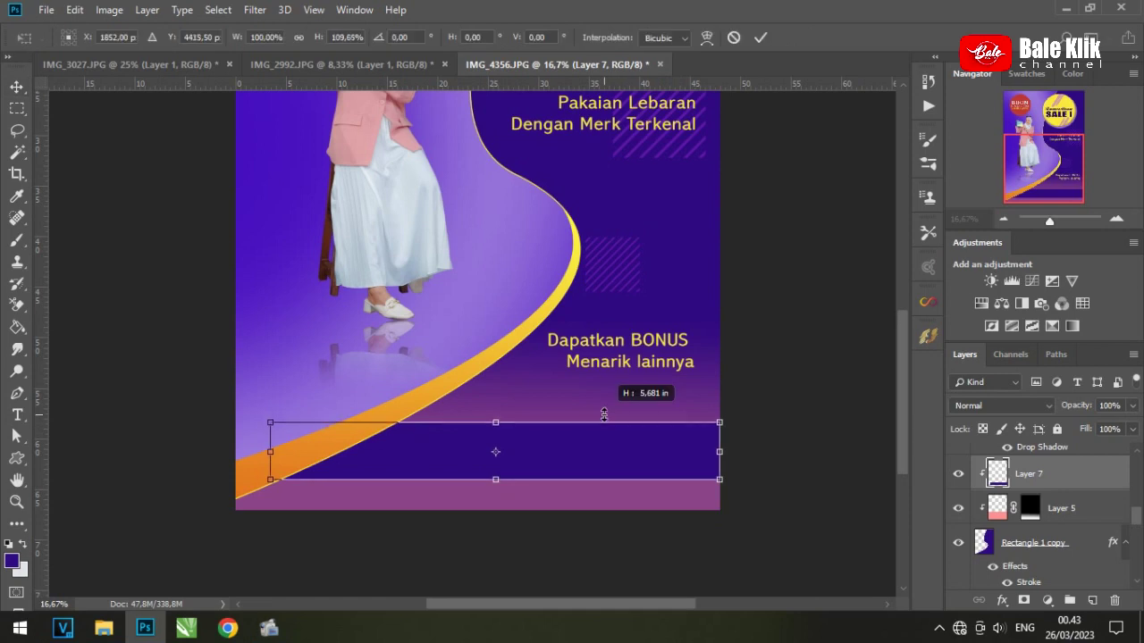
pyautogui.press('Return')
# Step: Zoom in on the lower poster and select the Pakaian Lebaran caption layer
pyautogui.click(1121, 218)
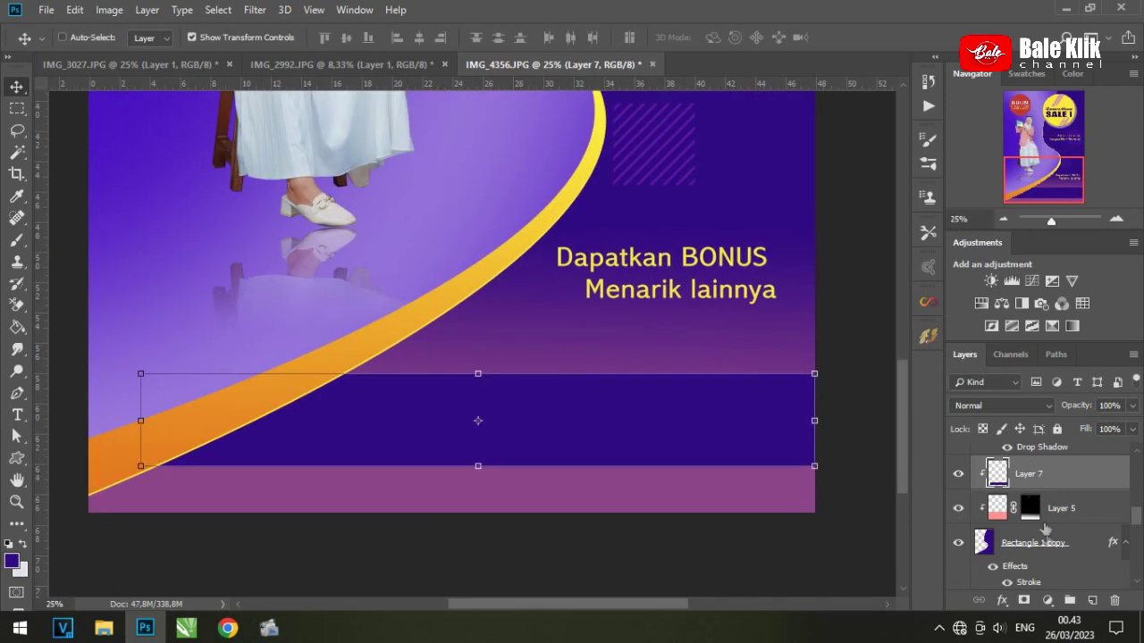
pyautogui.scroll(-3, 1045, 537)
pyautogui.click(1050, 571)
pyautogui.scroll(3, 1050, 559)
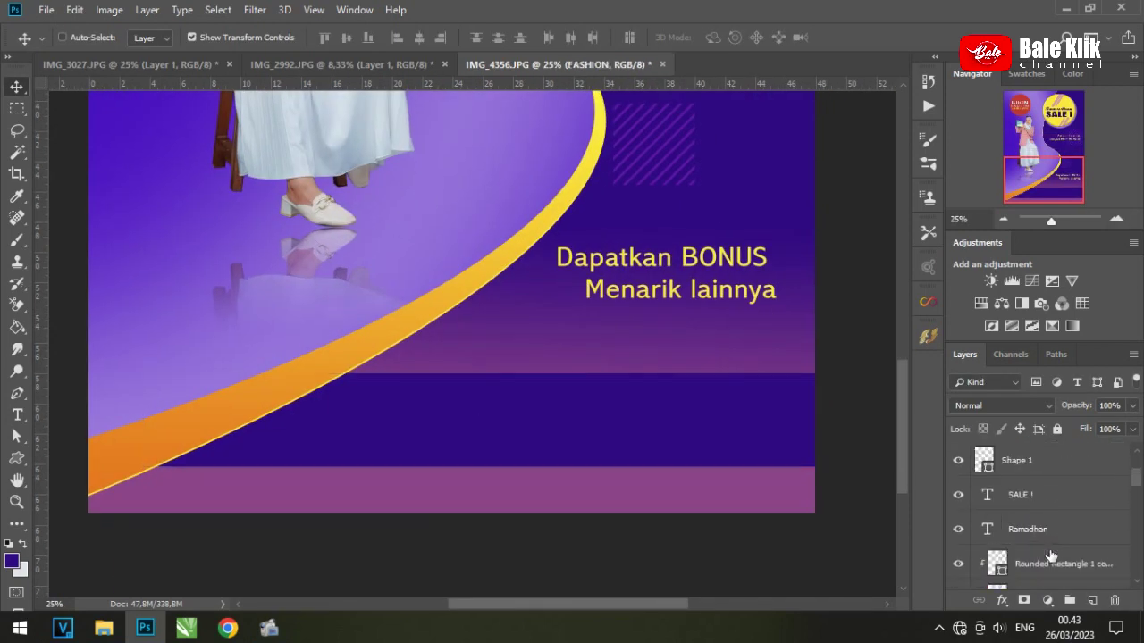
pyautogui.scroll(-2, 1047, 537)
pyautogui.scroll(-2, 1045, 535)
pyautogui.scroll(4, 1044, 532)
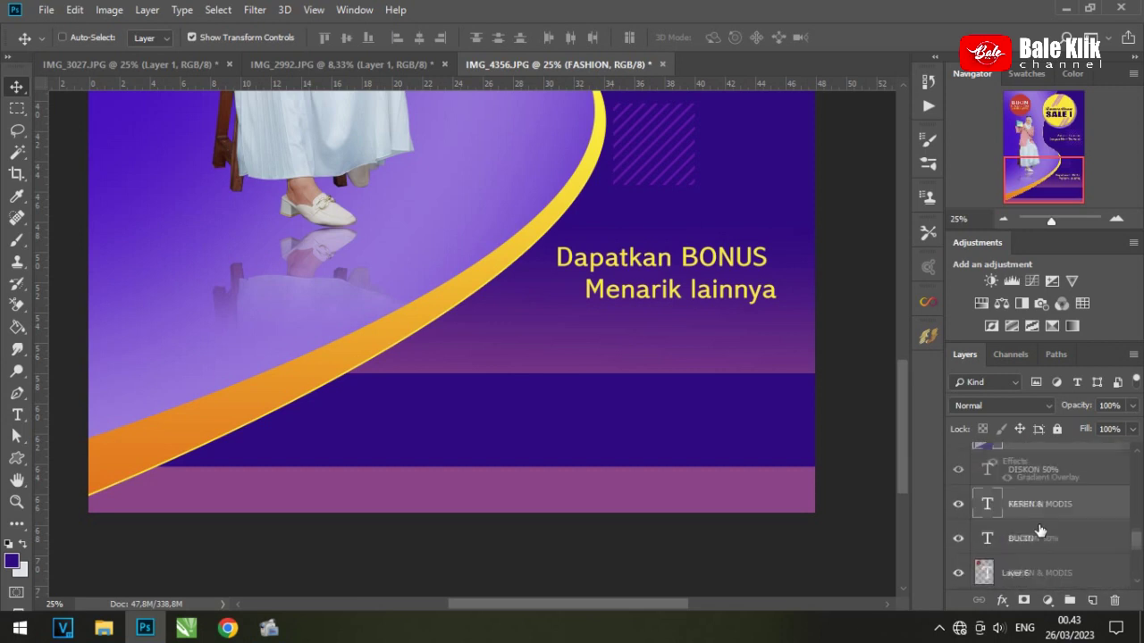
pyautogui.scroll(3, 1041, 530)
pyautogui.click(1047, 497)
# Step: Copy the bonus text into the dark band and retype it as 'Segera kunjungi Toko Kami :'
pyautogui.click(1045, 460)
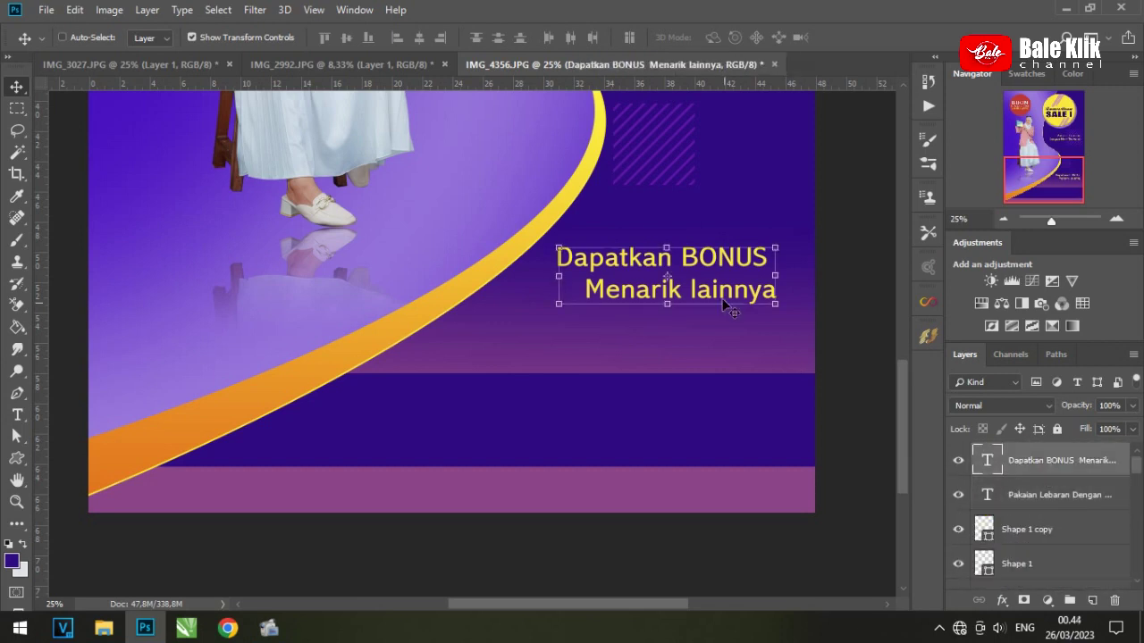
pyautogui.moveTo(722, 262); pyautogui.dragTo(626, 417)
pyautogui.doubleClick(668, 412)
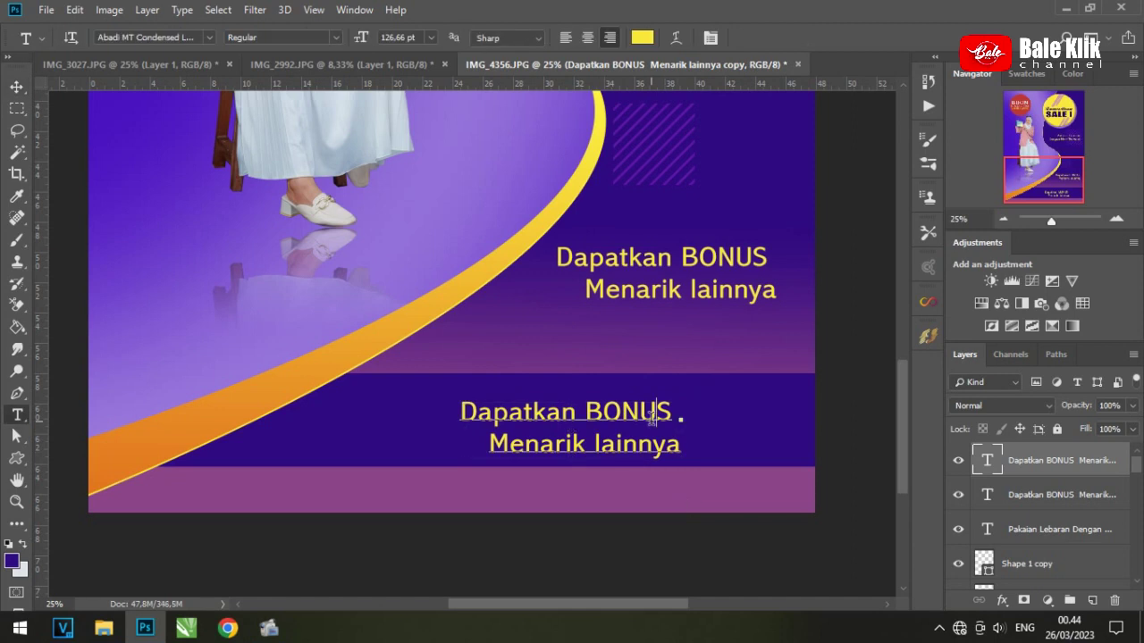
pyautogui.hotkey('ctrl', 'a')
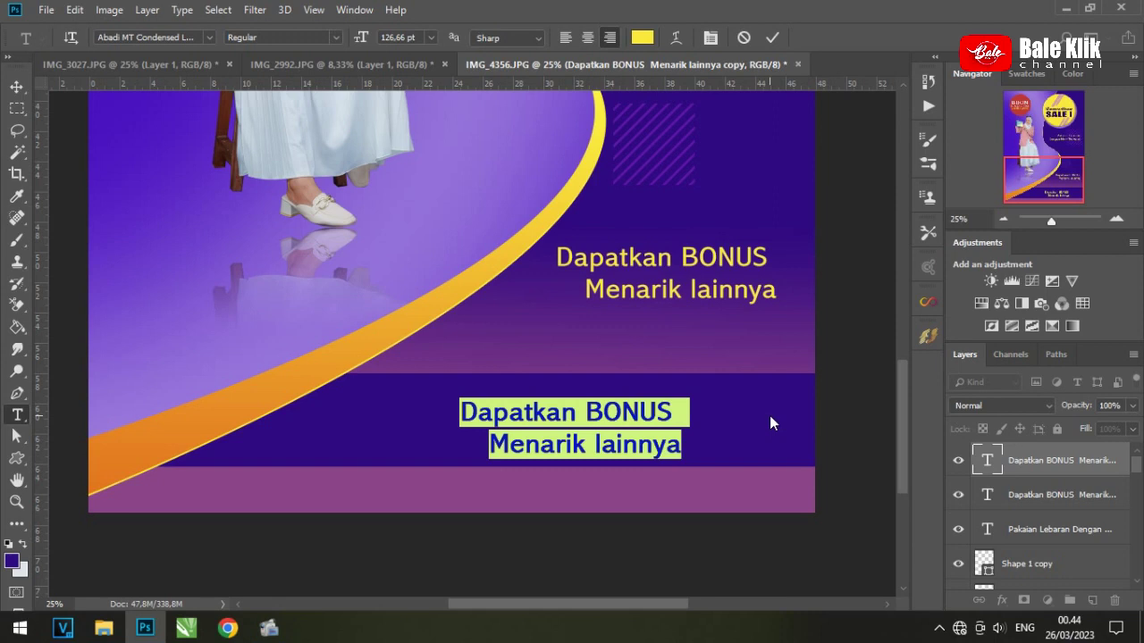
pyautogui.press('BackSpace')
pyautogui.write('e')
pyautogui.press('BackSpace')
pyautogui.write('Segera kunjungi Toko Kami :')
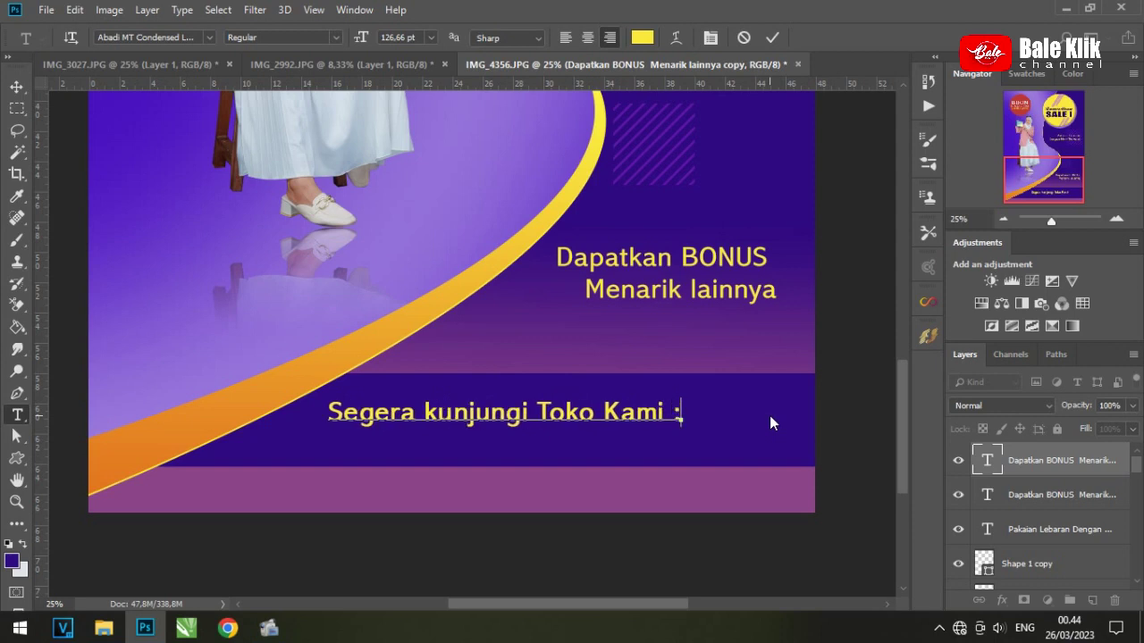
# Step: Scale the new caption to about two-thirds size and move it right and slightly up
pyautogui.hotkey('ctrl', 't')
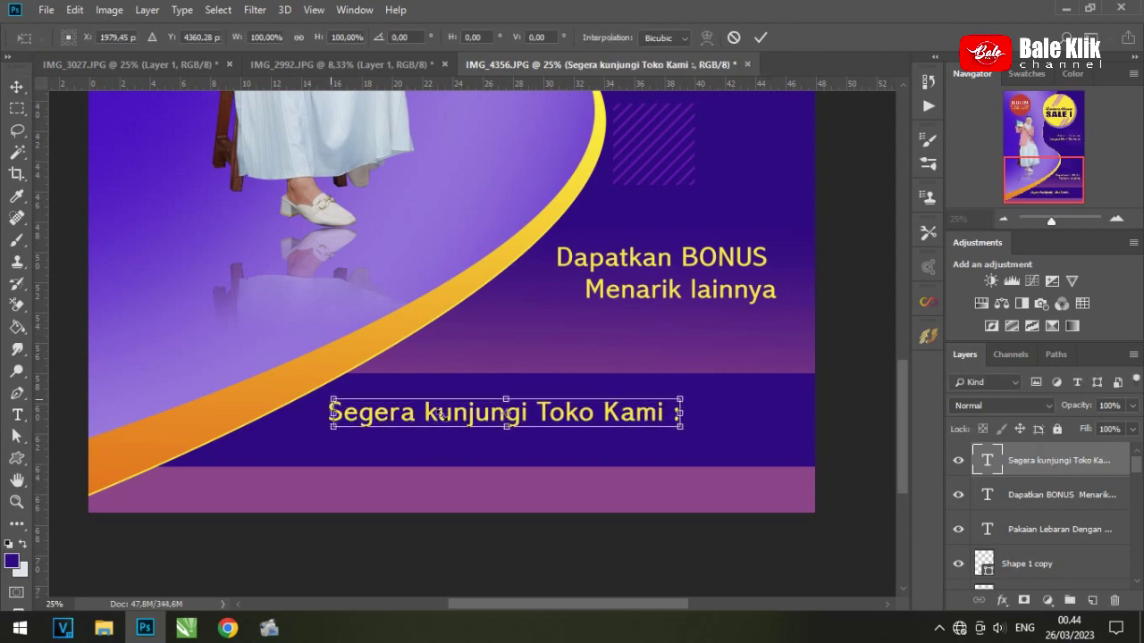
pyautogui.moveTo(327, 398); pyautogui.dragTo(450, 409)
pyautogui.press('Return')
pyautogui.moveTo(655, 417); pyautogui.dragTo(720, 402)
# Step: Add the shop's street address as a second line and adjust its width
pyautogui.press('t')
pyautogui.press('End')
pyautogui.press('Return')
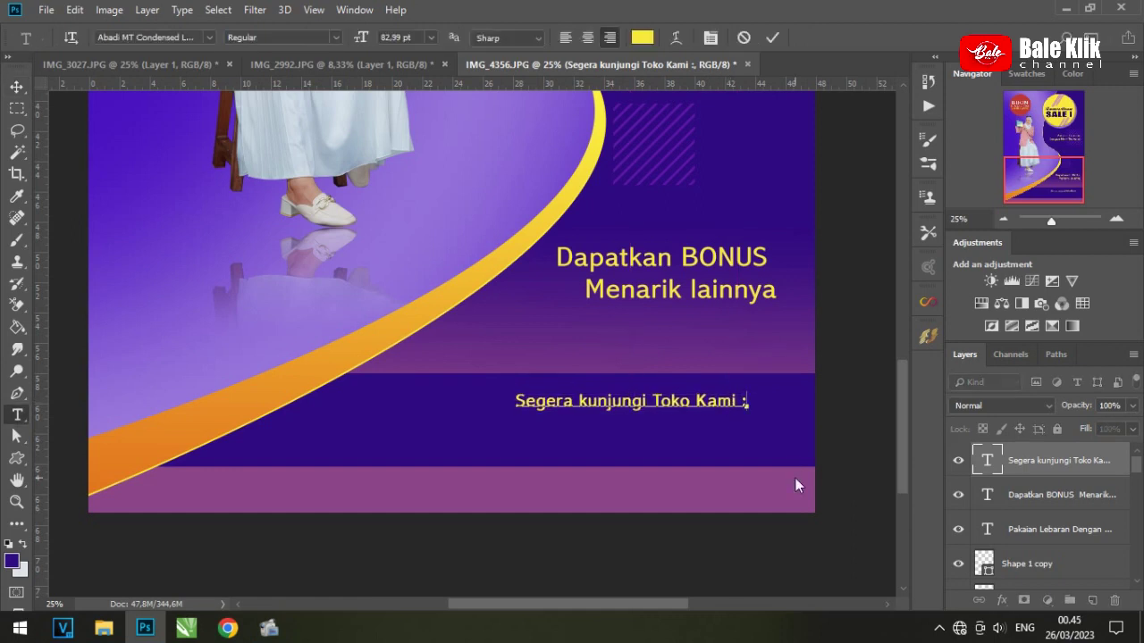
pyautogui.write('Jln. Amal Bakti Nomor')
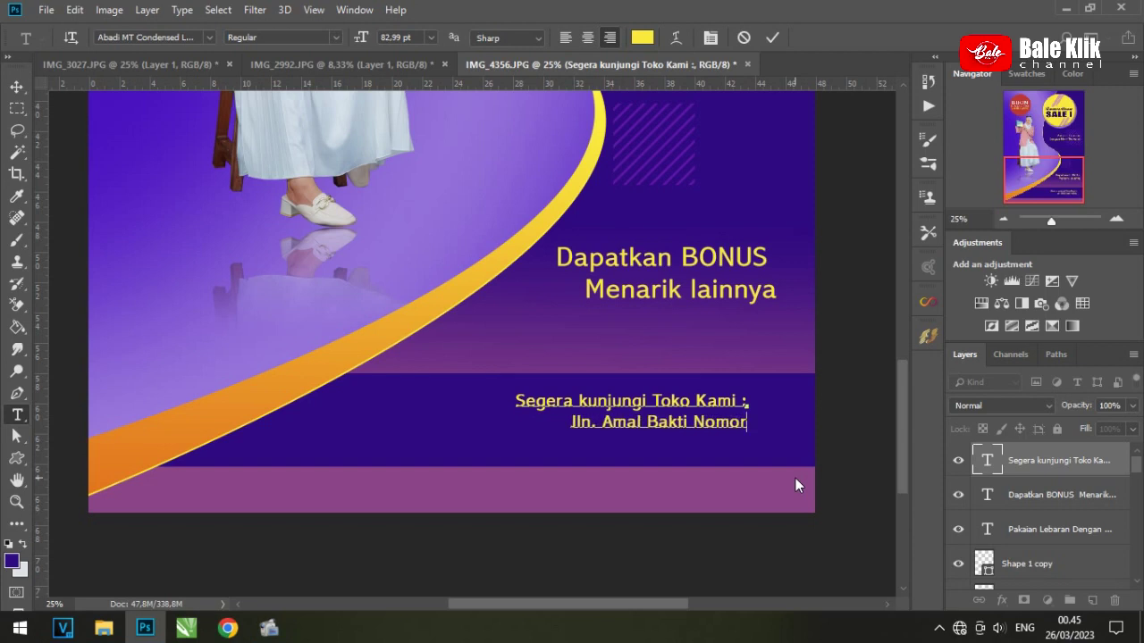
pyautogui.write(' 10A. ')
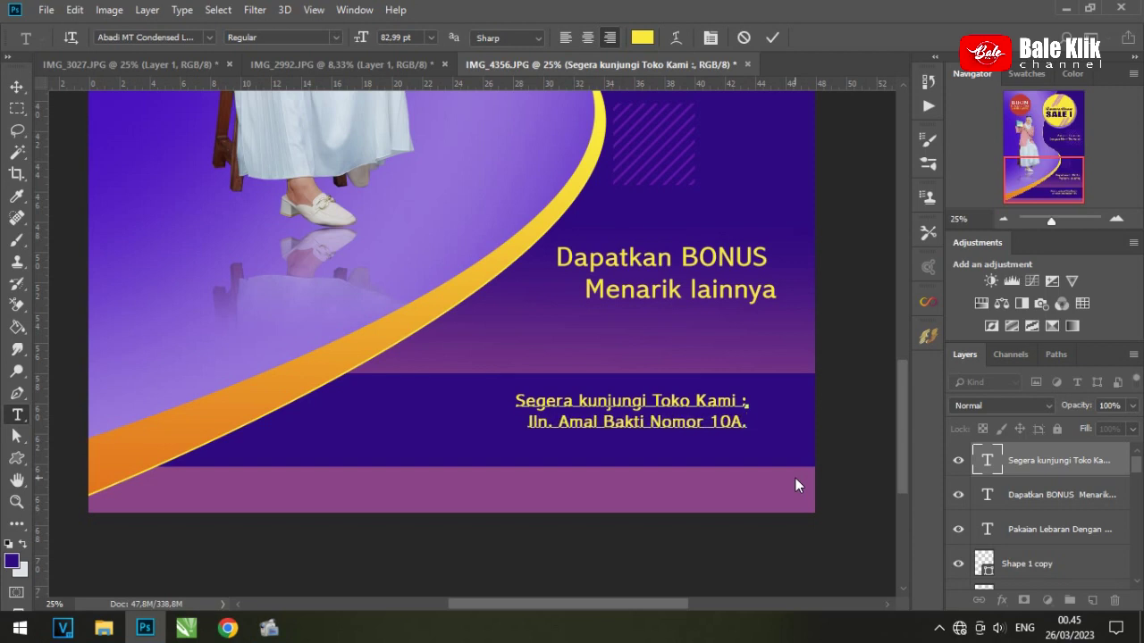
pyautogui.write('Komplek Pertokoan')
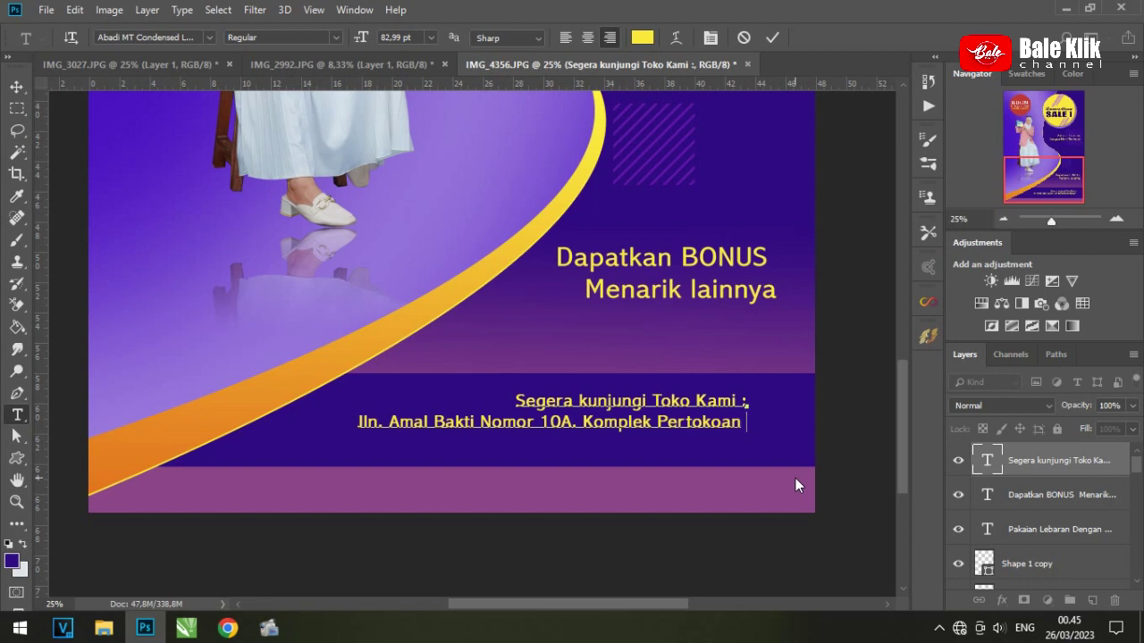
pyautogui.write('Mantang')
pyautogui.hotkey('ctrl', 'Return')
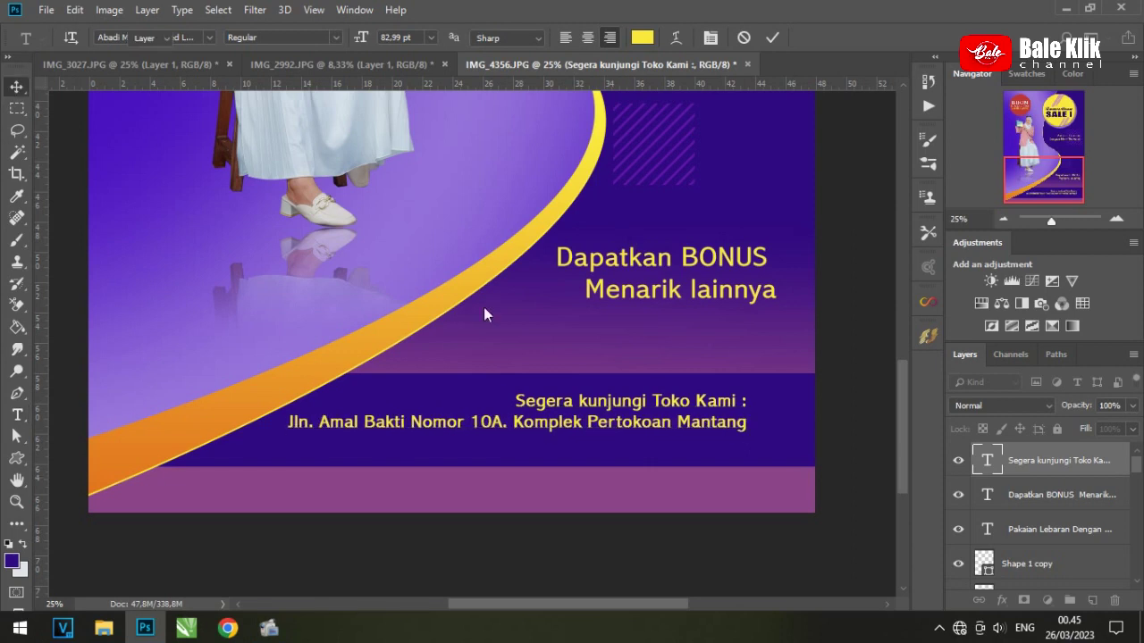
pyautogui.hotkey('ctrl', 't')
pyautogui.moveTo(286, 412); pyautogui.dragTo(467, 424)
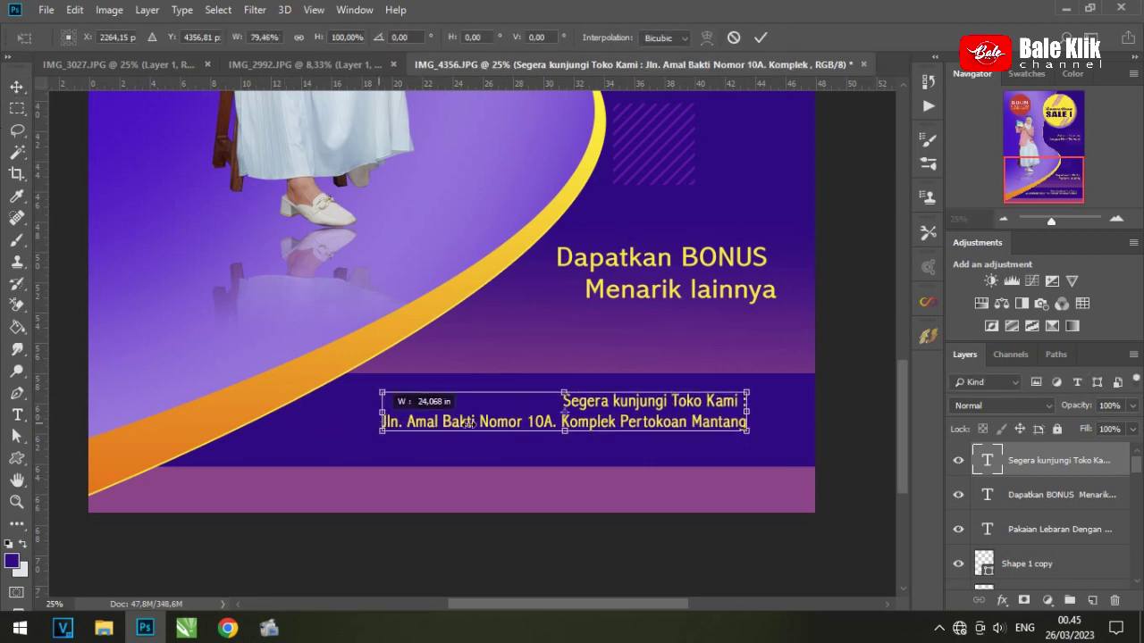
pyautogui.moveTo(747, 411)
pyautogui.mouseDown()
pyautogui.moveTo(770, 411)
pyautogui.moveTo(661, 414)
pyautogui.mouseUp()
# Step: Draw a peach droplet custom shape to the right of the address
pyautogui.press('Return')
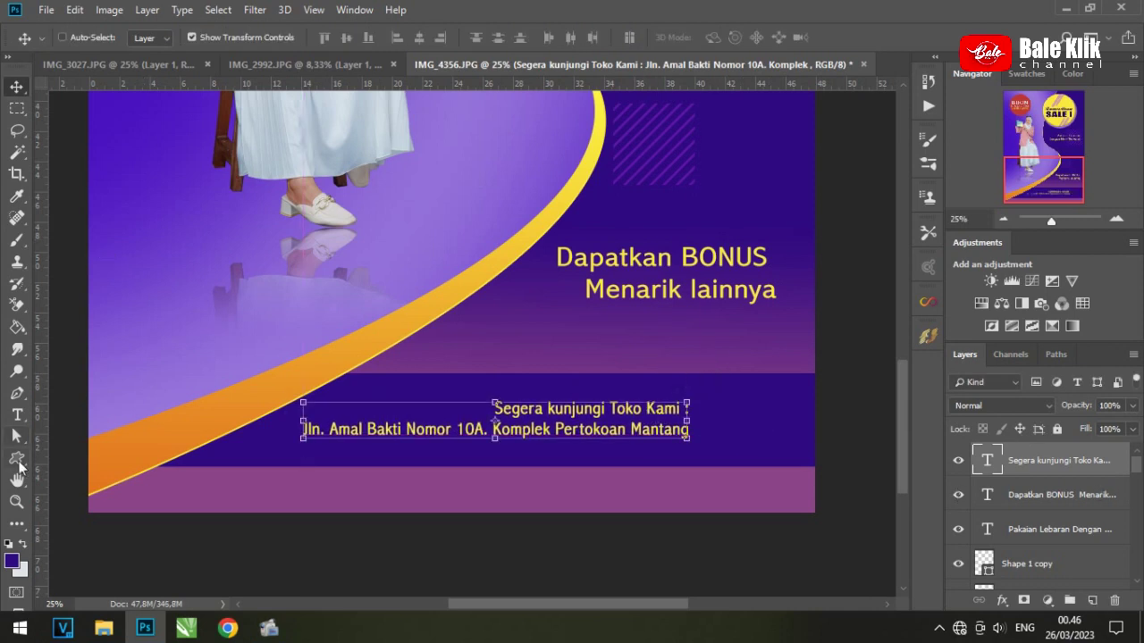
pyautogui.click(18, 459)
pyautogui.click(155, 36)
pyautogui.click(221, 173)
pyautogui.click(659, 37)
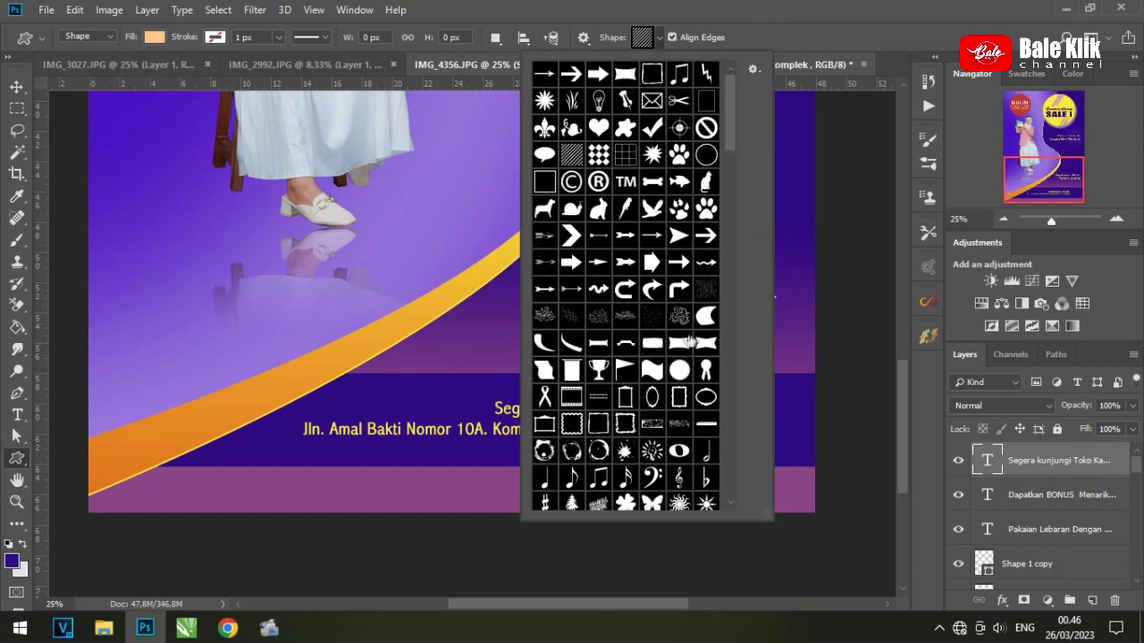
pyautogui.moveTo(729, 124); pyautogui.dragTo(725, 272)
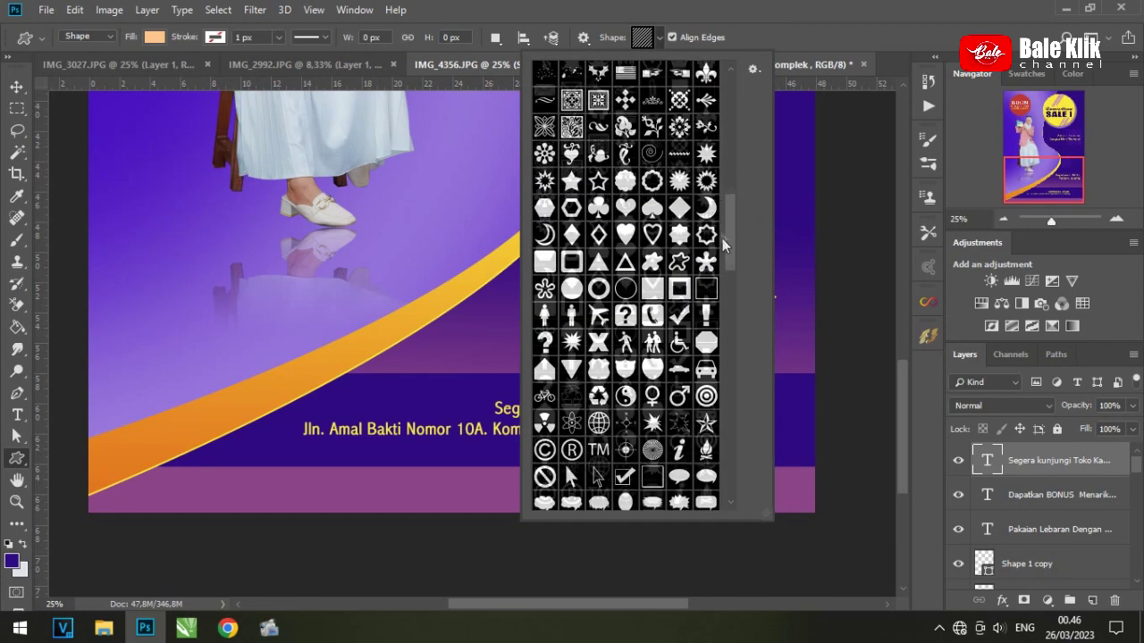
pyautogui.moveTo(724, 268); pyautogui.dragTo(726, 367)
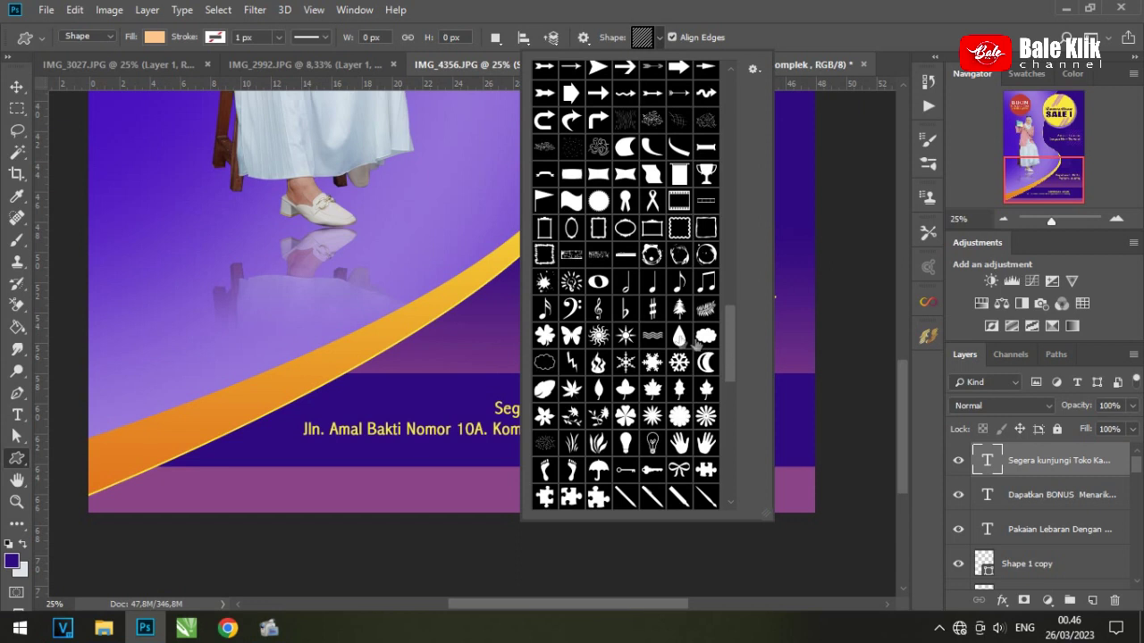
pyautogui.doubleClick(681, 337)
pyautogui.moveTo(751, 452); pyautogui.dragTo(704, 374)
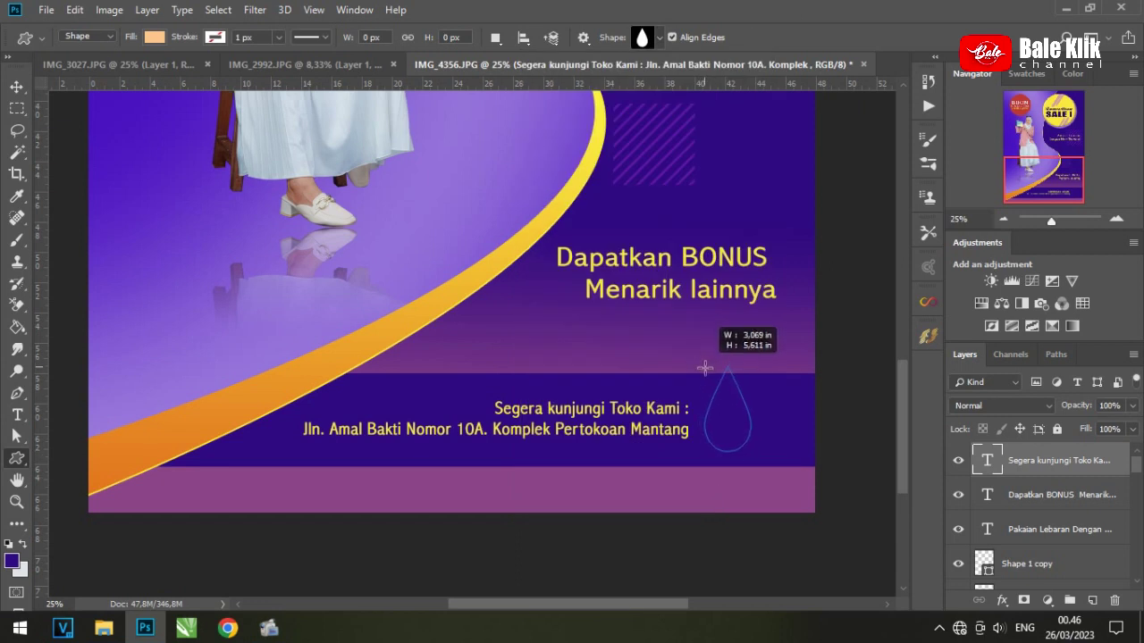
# Step: Rasterize the droplet and flip it vertically into a pin
pyautogui.rightClick(1045, 460)
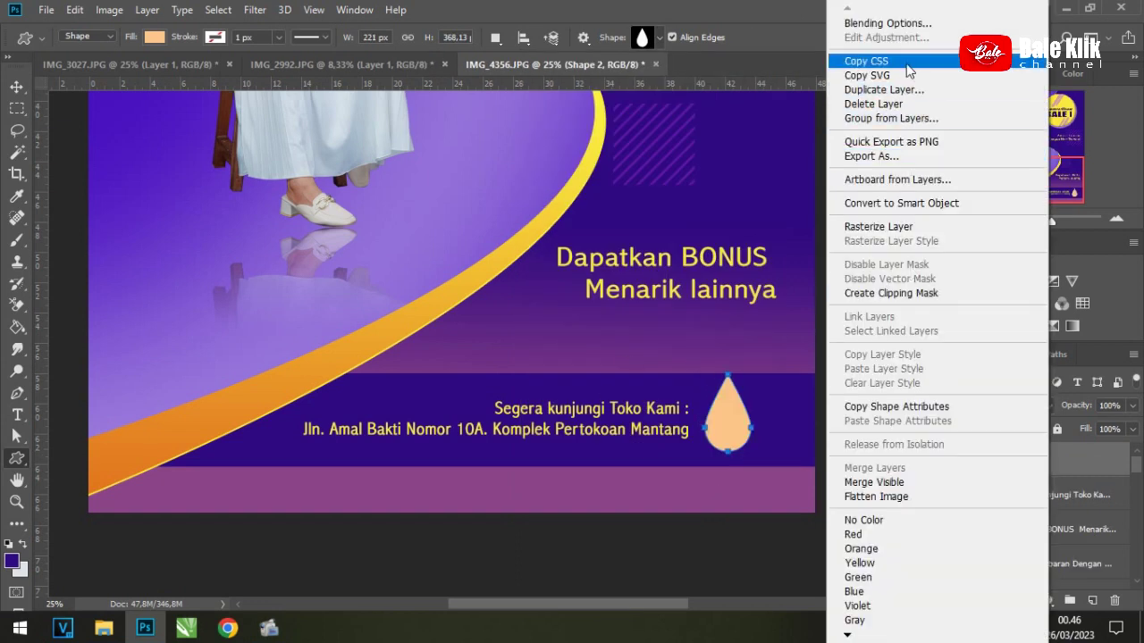
pyautogui.click(902, 233)
pyautogui.hotkey('ctrl', 't')
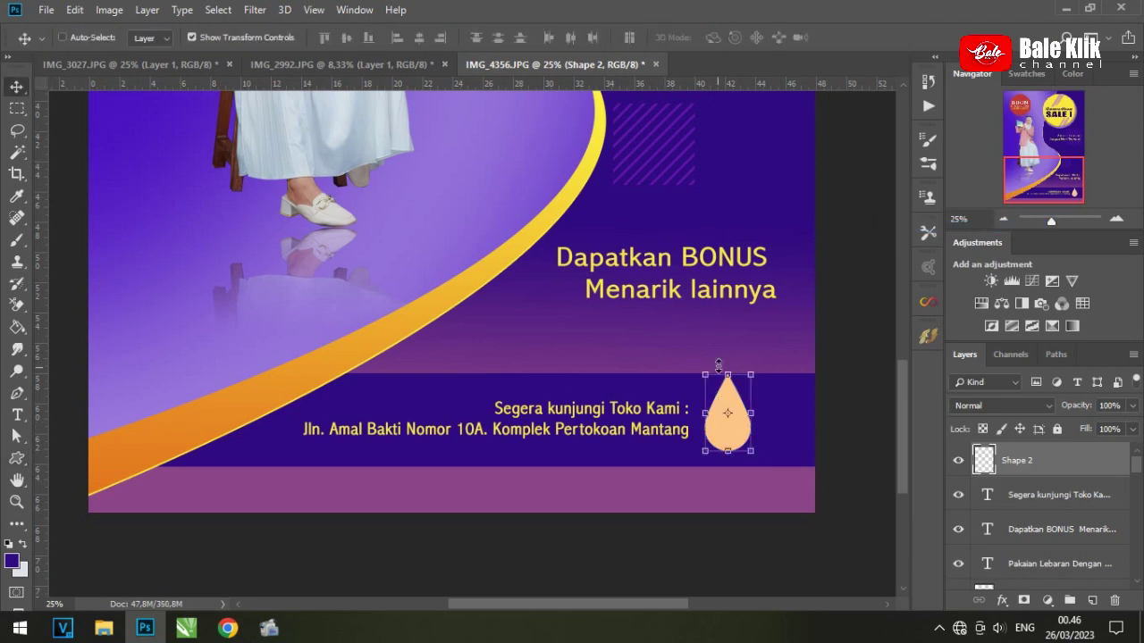
pyautogui.rightClick(756, 446)
pyautogui.click(757, 362)
pyautogui.rightClick(738, 402)
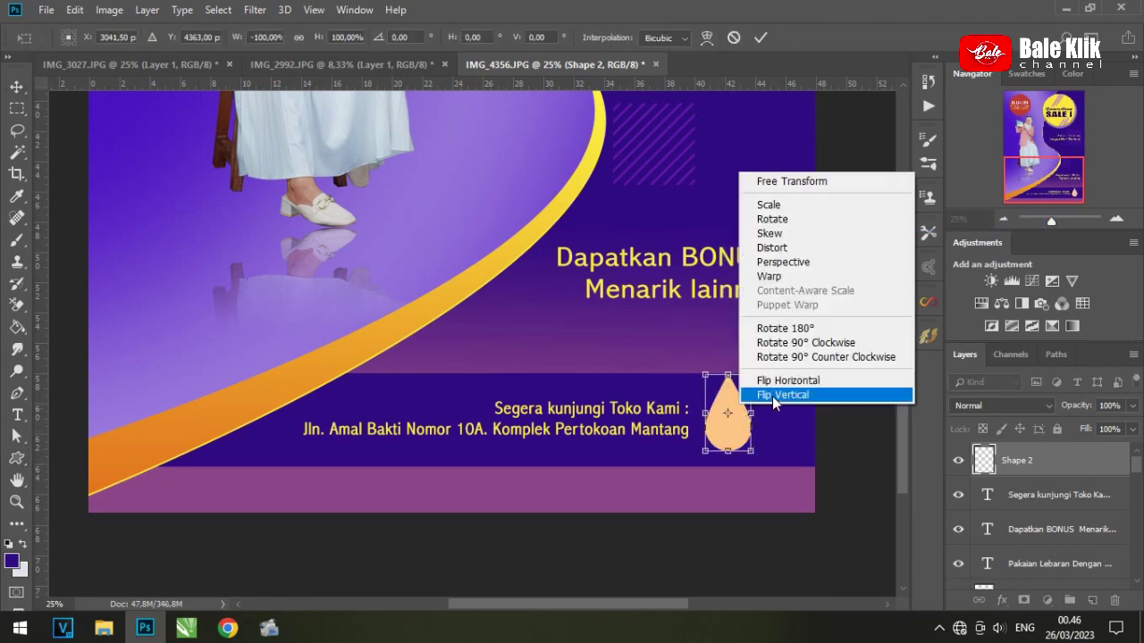
pyautogui.click(772, 393)
pyautogui.press('Return')
# Step: Delete an elliptical-marquee circle from the top of the pin to make a hole
pyautogui.click(1116, 219)
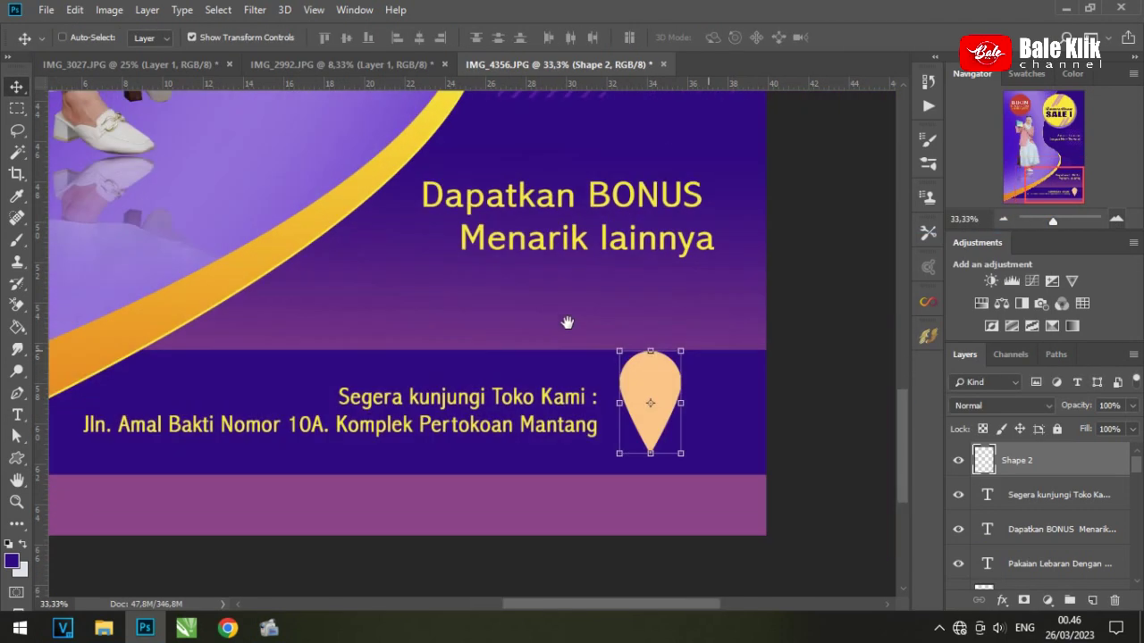
pyautogui.click(16, 108)
pyautogui.click(58, 126)
pyautogui.moveTo(623, 353); pyautogui.dragTo(655, 384)
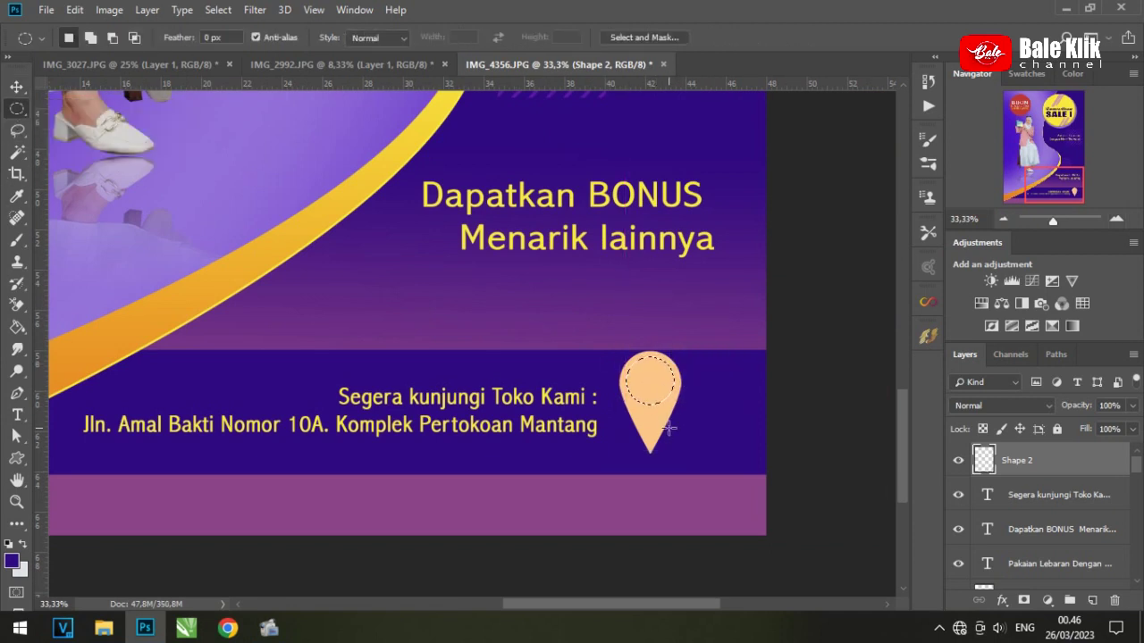
pyautogui.press('Delete')
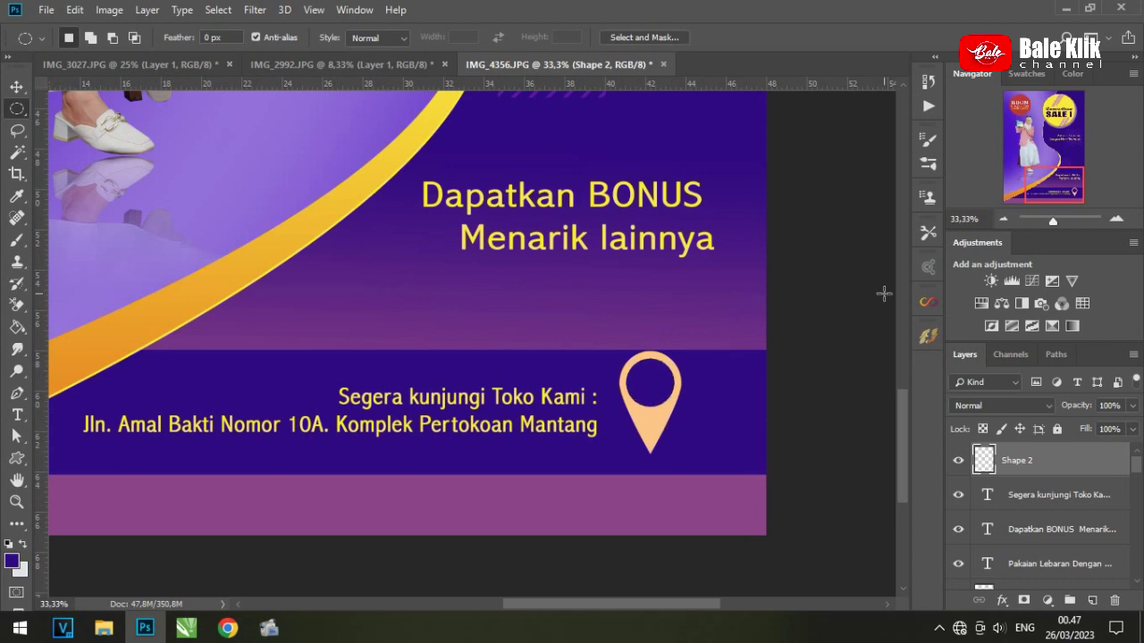
# Step: Shrink the pin to fit the address band and zoom out to the whole poster
pyautogui.press('v')
pyautogui.moveTo(682, 351); pyautogui.dragTo(660, 384)
pyautogui.press('Return')
pyautogui.click(1004, 220)
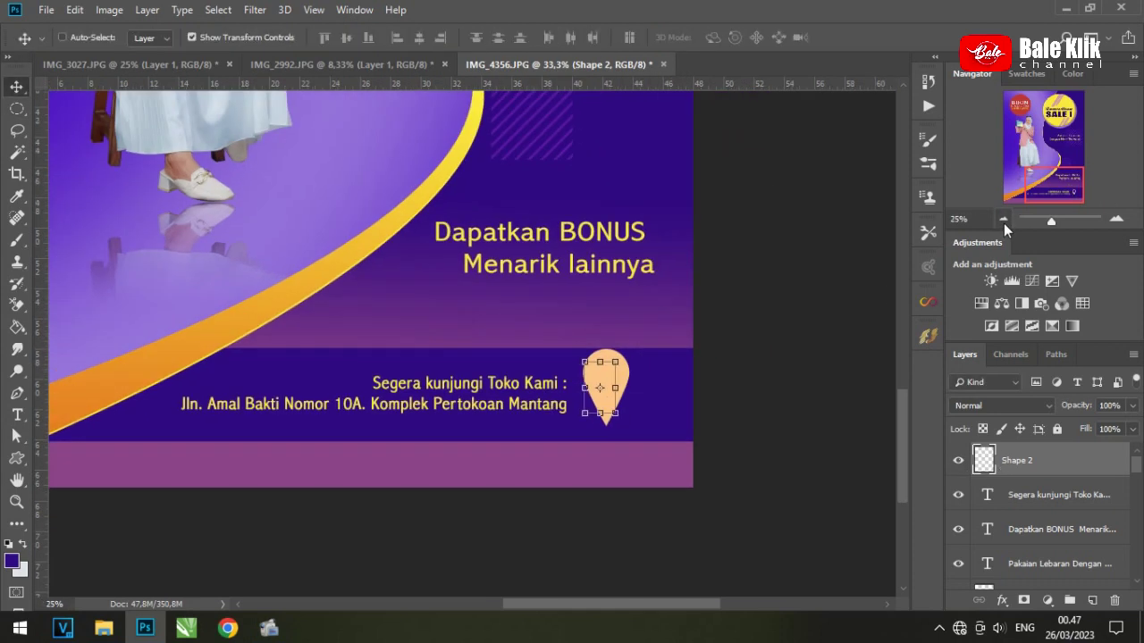
pyautogui.click(1004, 220)
pyautogui.scroll(3, 546, 235)
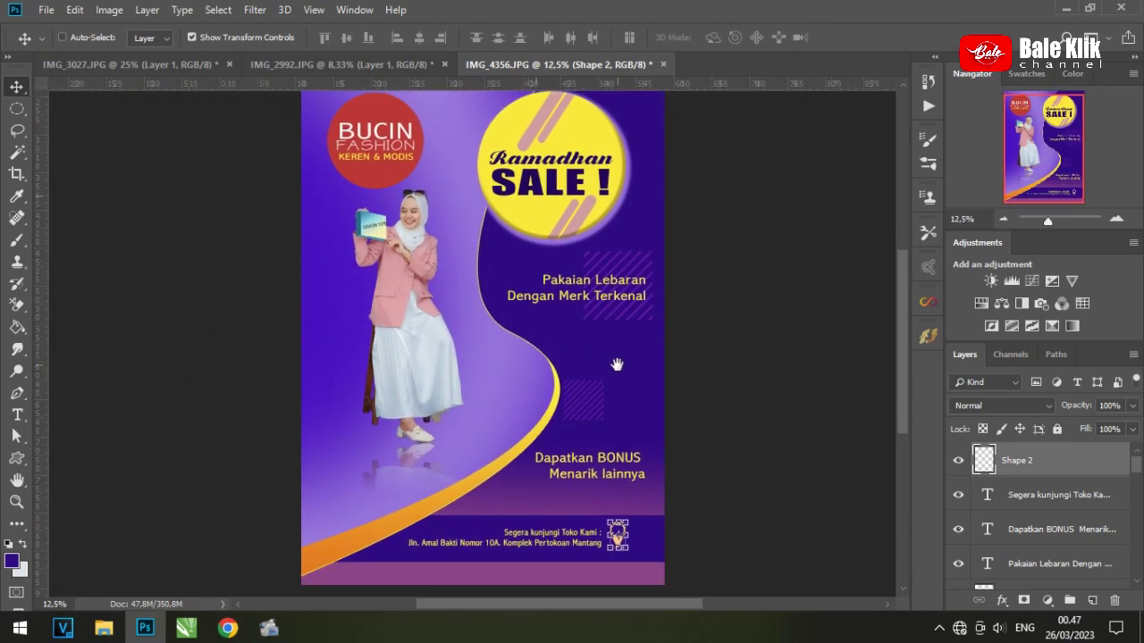
# Step: Place the Ramadan-Kareem lantern image at the top right of the poster and enlarge it
pyautogui.moveTo(511, 165); pyautogui.dragTo(756, 281)
pyautogui.press('Return')
pyautogui.rightClick(1023, 460)
pyautogui.click(716, 240)
pyautogui.moveTo(716, 239); pyautogui.dragTo(557, 316)
pyautogui.hotkey('ctrl', '+')
pyautogui.hotkey('ctrl', 't')
pyautogui.press('Return')
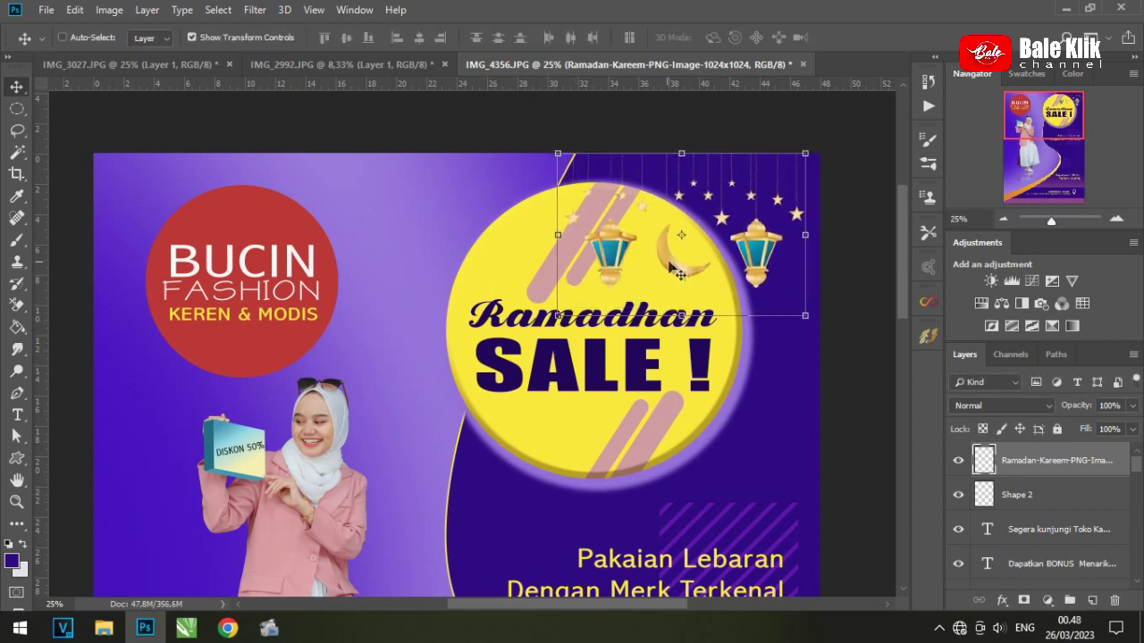
# Step: Duplicate the lanterns onto the upper left and zoom out to the whole poster
pyautogui.moveTo(679, 270); pyautogui.dragTo(465, 284)
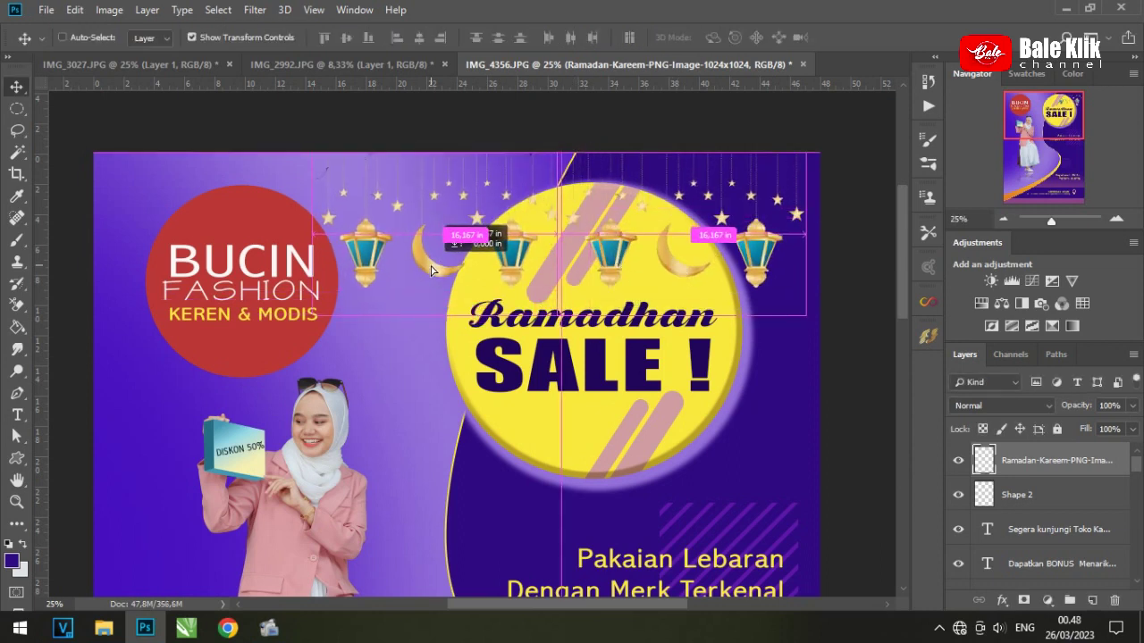
pyautogui.click(1009, 220)
pyautogui.scroll(-2, 1053, 504)
pyautogui.scroll(-3, 1053, 505)
pyautogui.scroll(-3, 1053, 504)
pyautogui.scroll(-2, 1053, 505)
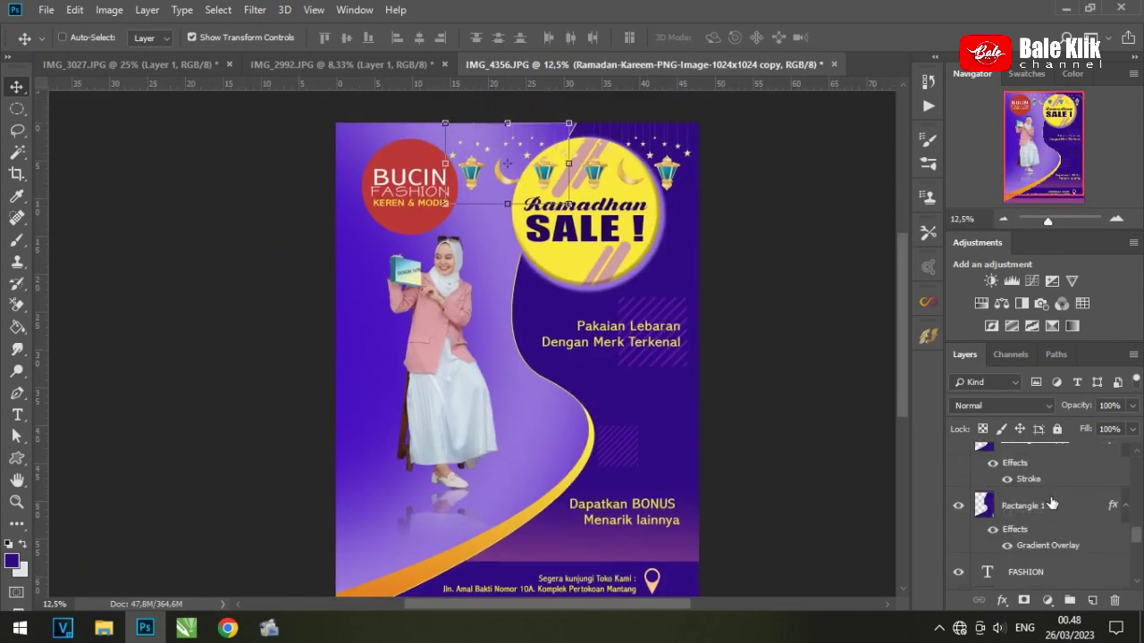
# Step: Select the Layer 3 background layer in the Layers panel
pyautogui.click(1053, 505)
pyautogui.click(959, 508)
pyautogui.scroll(-3, 1034, 524)
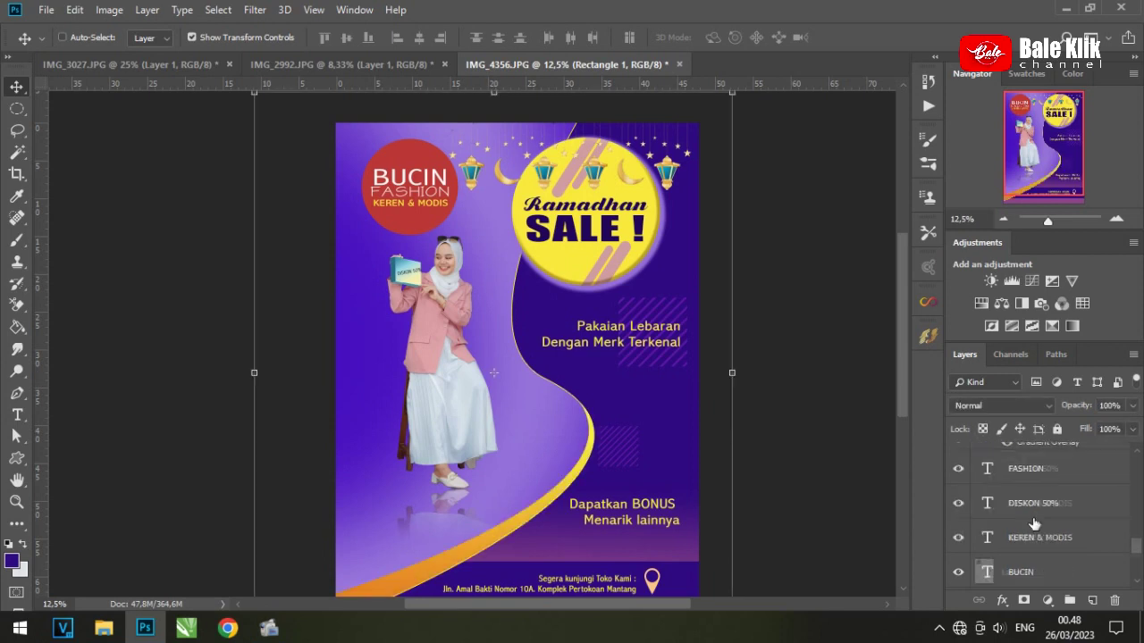
pyautogui.scroll(-3, 1034, 524)
pyautogui.click(1031, 532)
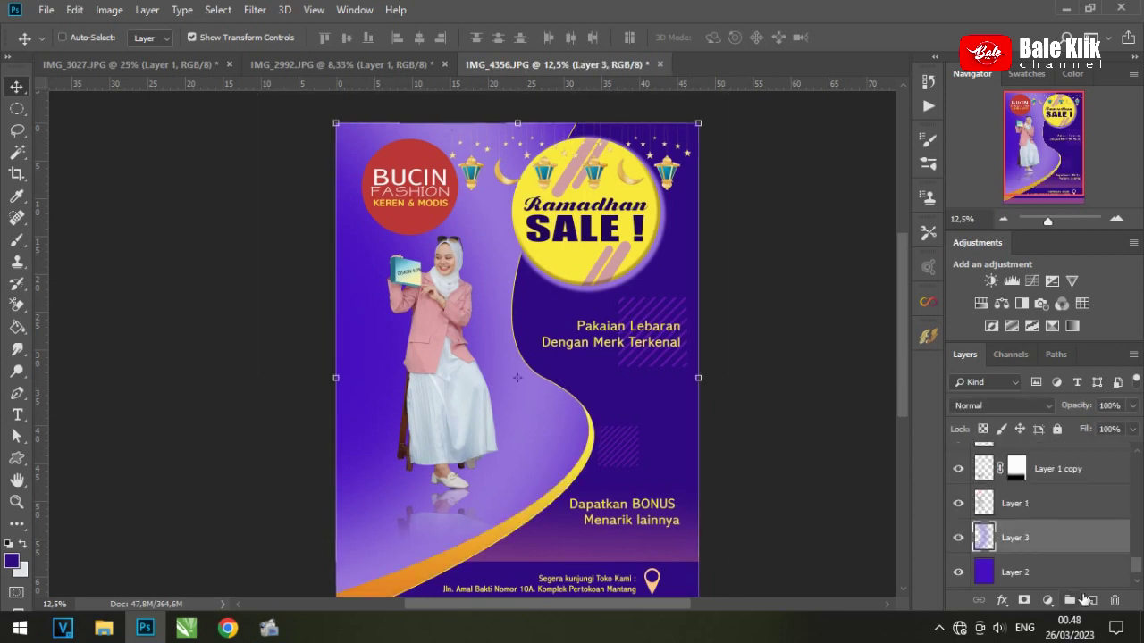
# Step: Stamp a mosque silhouette on a new layer using the 1579 skyline brush at size 1500
pyautogui.click(1088, 599)
pyautogui.click(17, 241)
pyautogui.rightClick(511, 238)
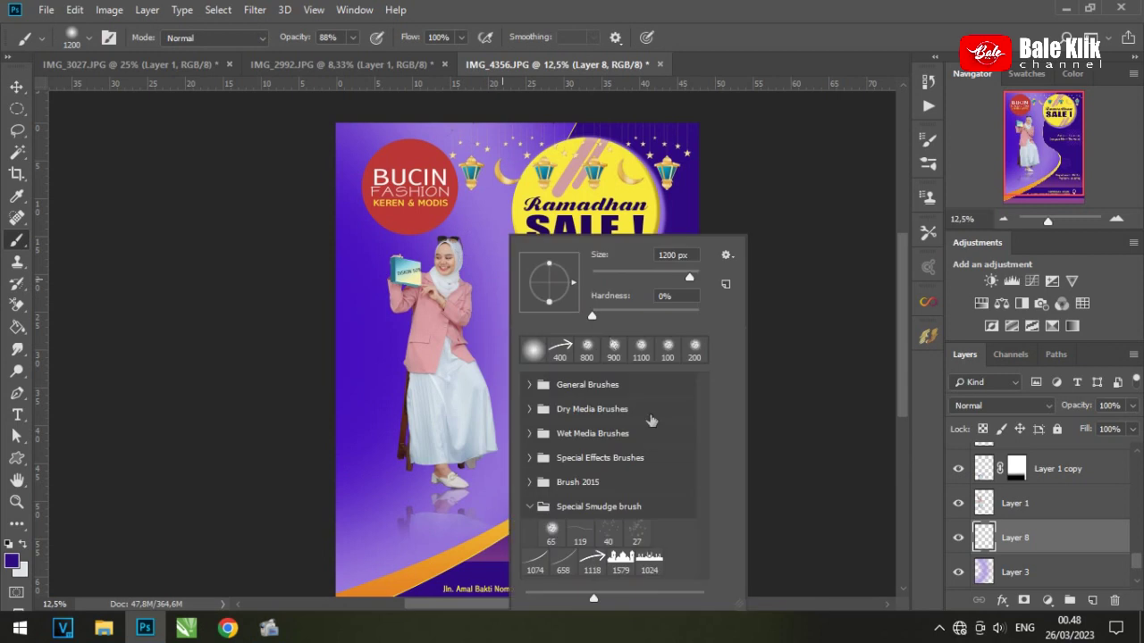
pyautogui.click(623, 560)
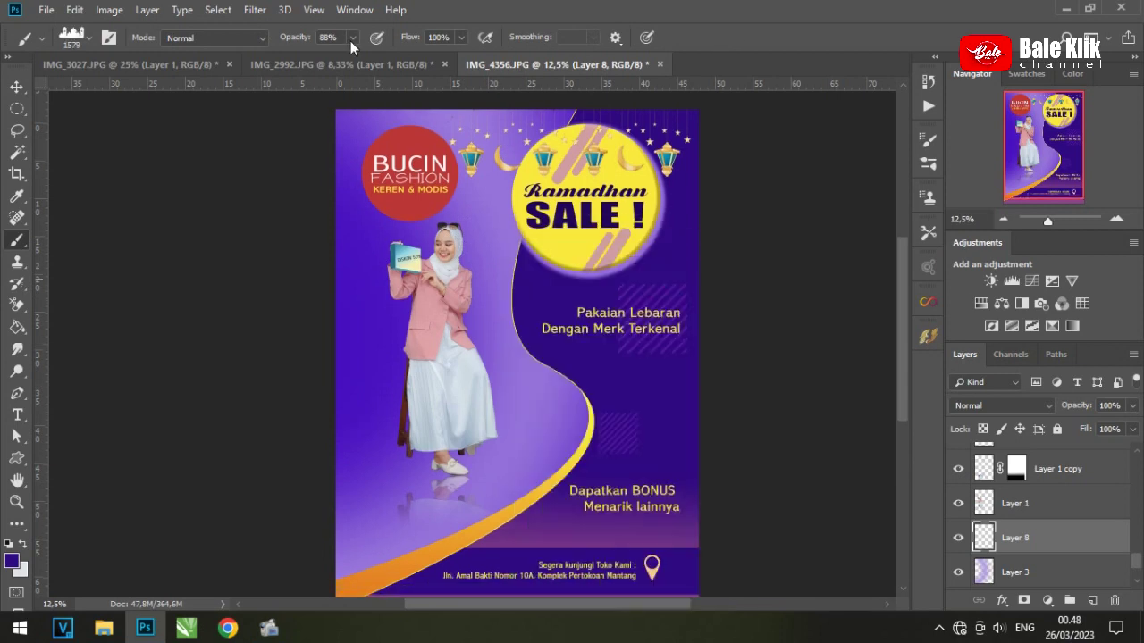
pyautogui.press('[')
pyautogui.click(446, 257)
# Step: Enlarge the mosque and fade its lower half with a gradient layer mask
pyautogui.press('v')
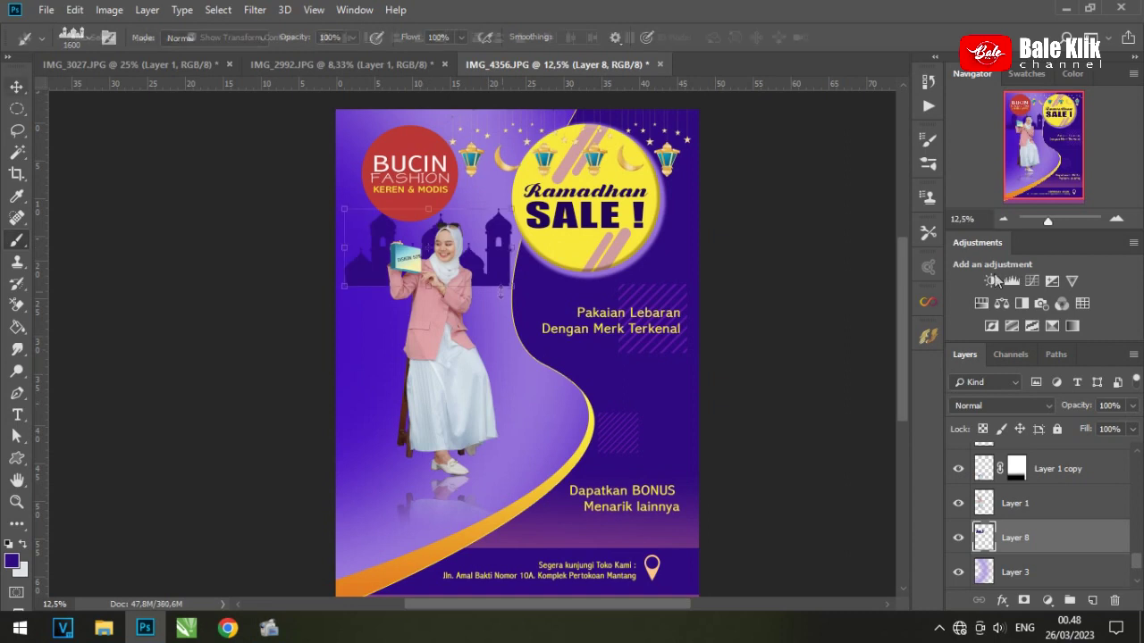
pyautogui.hotkey('ctrl', 't')
pyautogui.moveTo(547, 303); pyautogui.dragTo(597, 337)
pyautogui.press('Return')
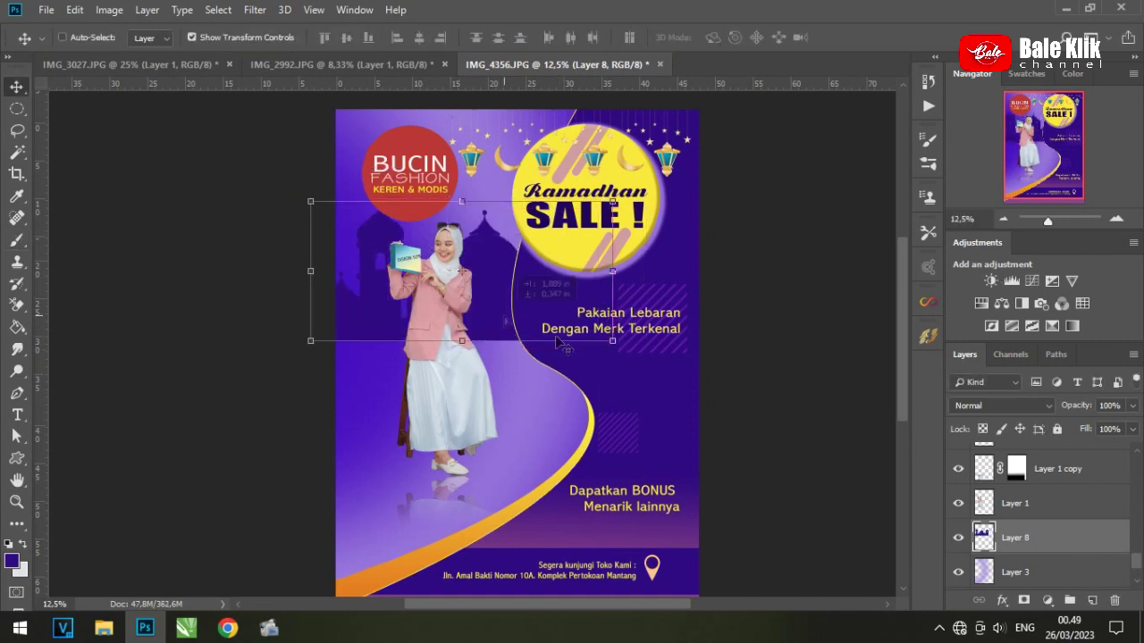
pyautogui.click(1024, 600)
pyautogui.rightClick(17, 327)
pyautogui.click(64, 330)
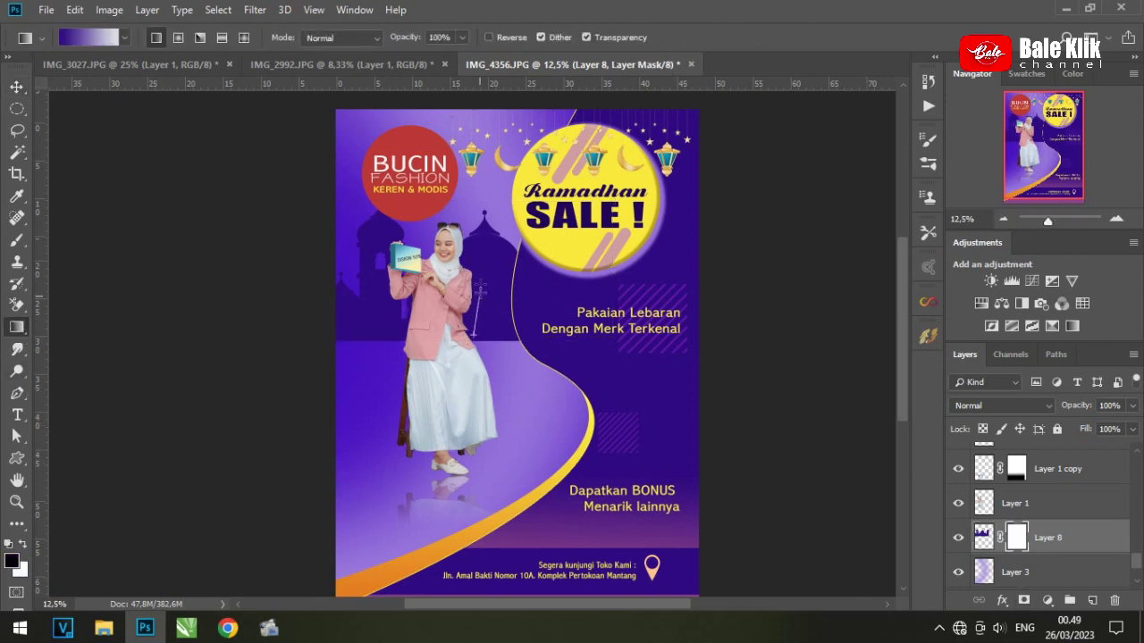
pyautogui.moveTo(473, 271); pyautogui.dragTo(470, 300)
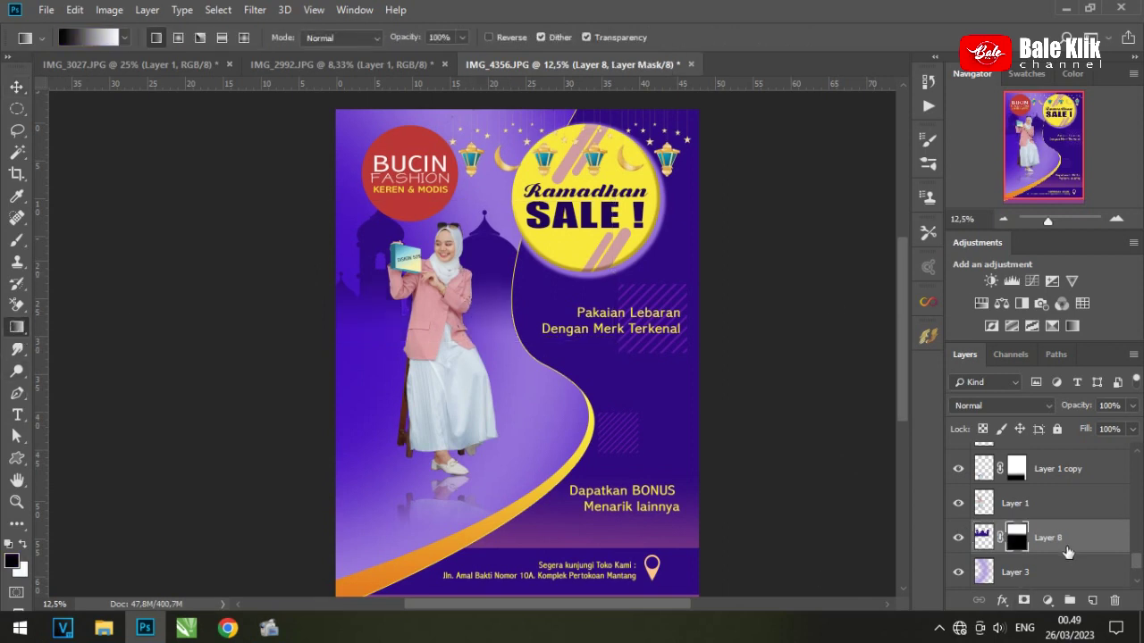
# Step: Reframe the view at 12.5% and select the Dapatkan BONUS text layer
pyautogui.click(1021, 506)
pyautogui.press('v')
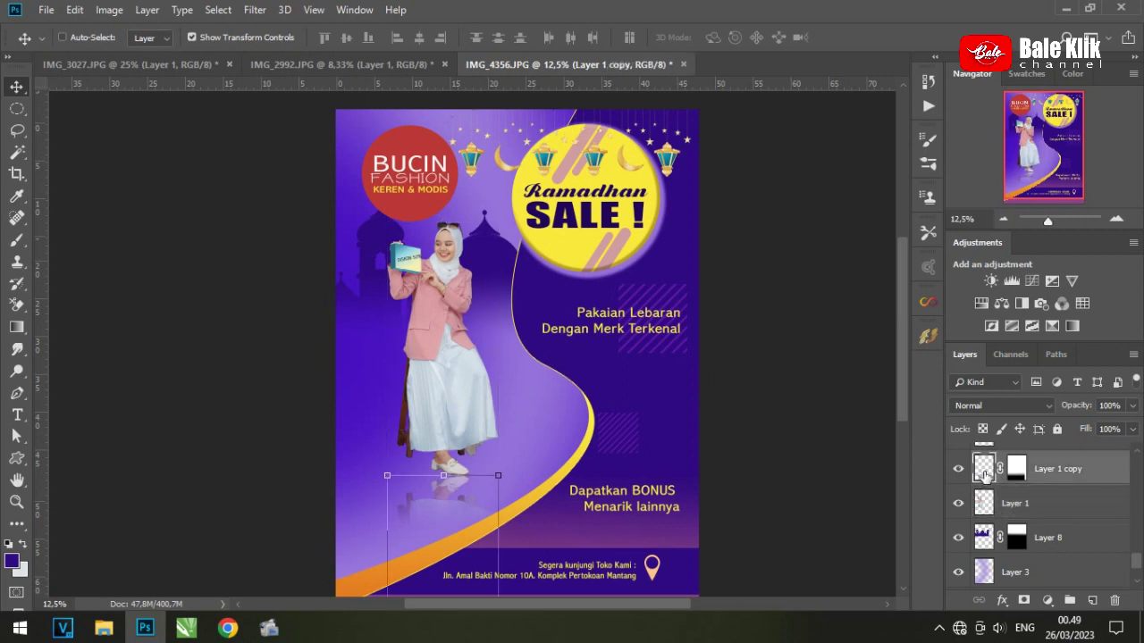
pyautogui.moveTo(1014, 225); pyautogui.dragTo(1049, 239)
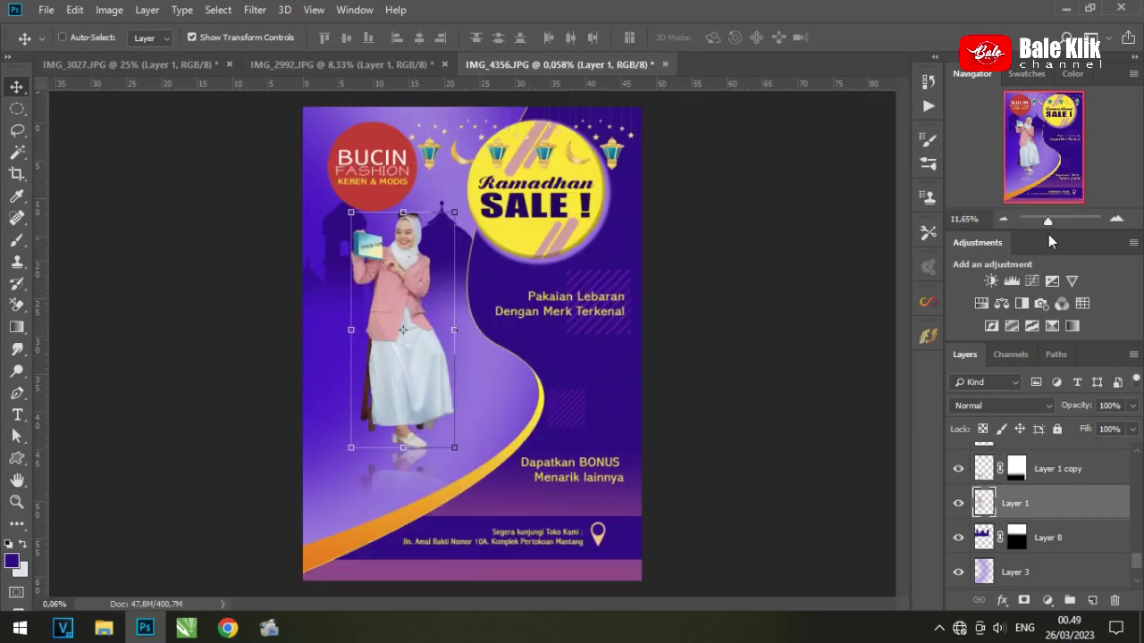
pyautogui.click(1119, 221)
pyautogui.moveTo(611, 360); pyautogui.dragTo(583, 329)
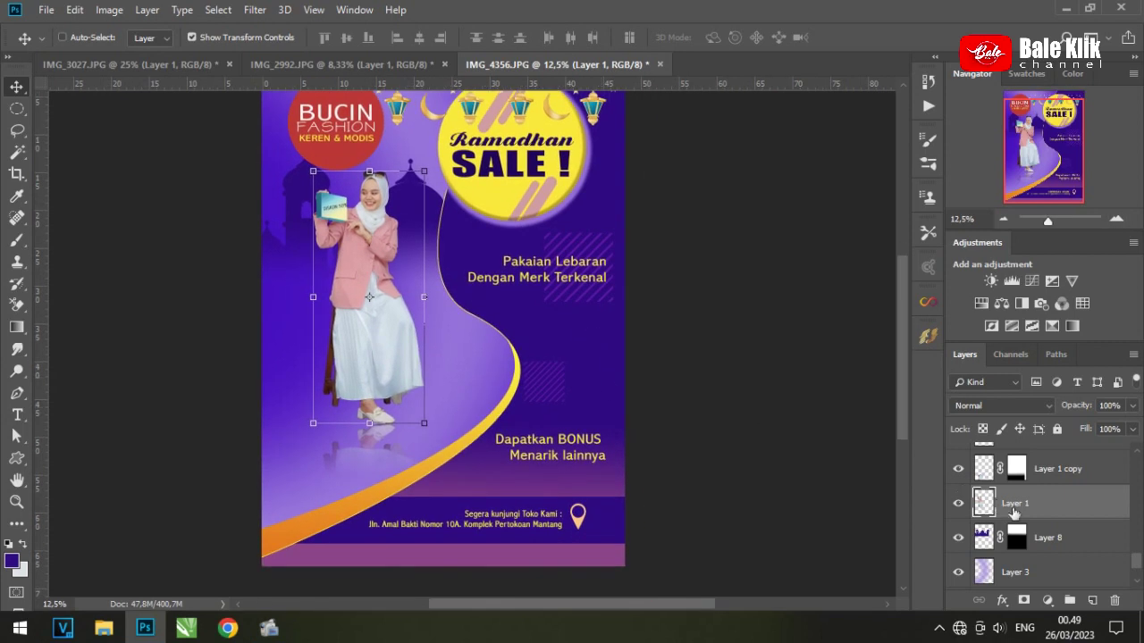
pyautogui.click(549, 444)
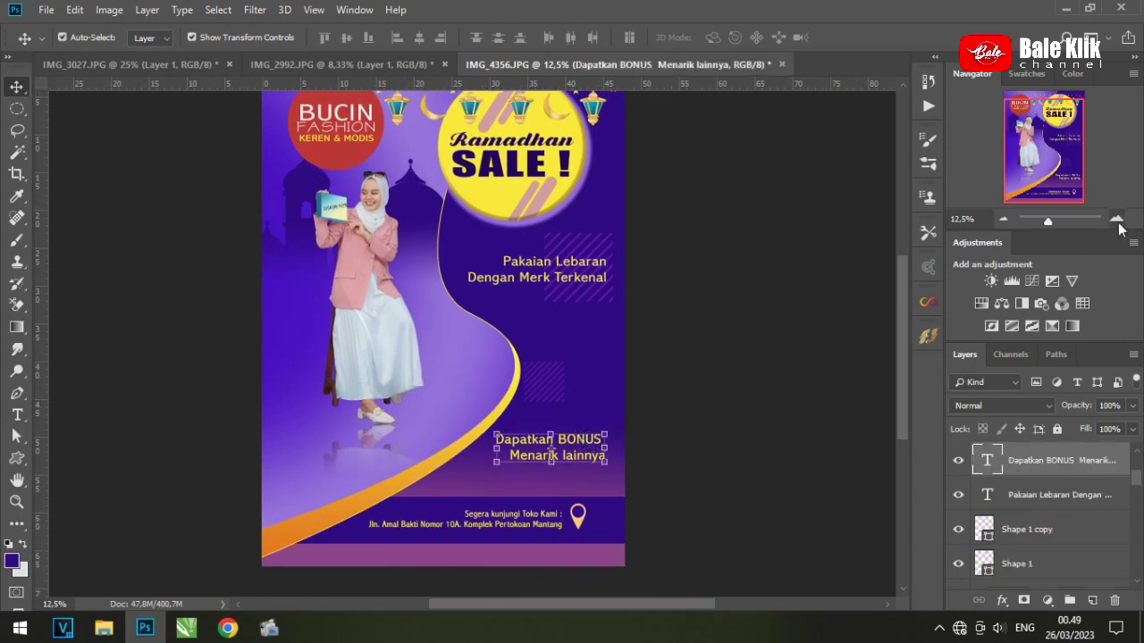
# Step: Duplicate the bonus text upward and retype it as 'DAPATKAN DISKON sampai'
pyautogui.click(1116, 219)
pyautogui.click(62, 38)
pyautogui.moveTo(617, 474); pyautogui.dragTo(614, 288)
pyautogui.doubleClick(607, 305)
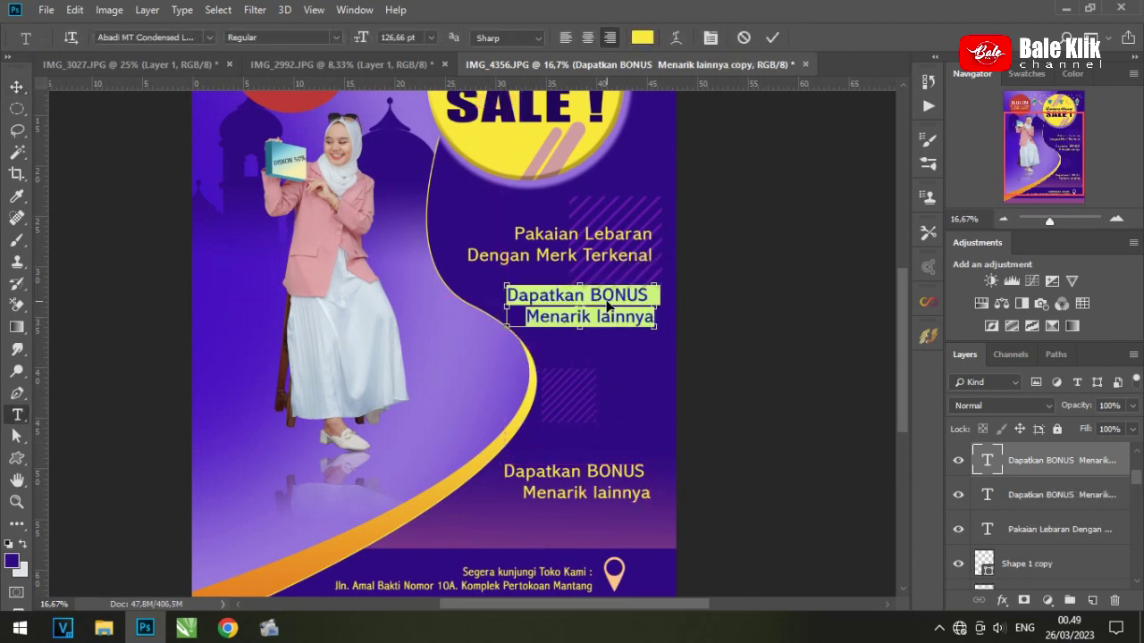
pyautogui.write('DAPATKAN DISKON')
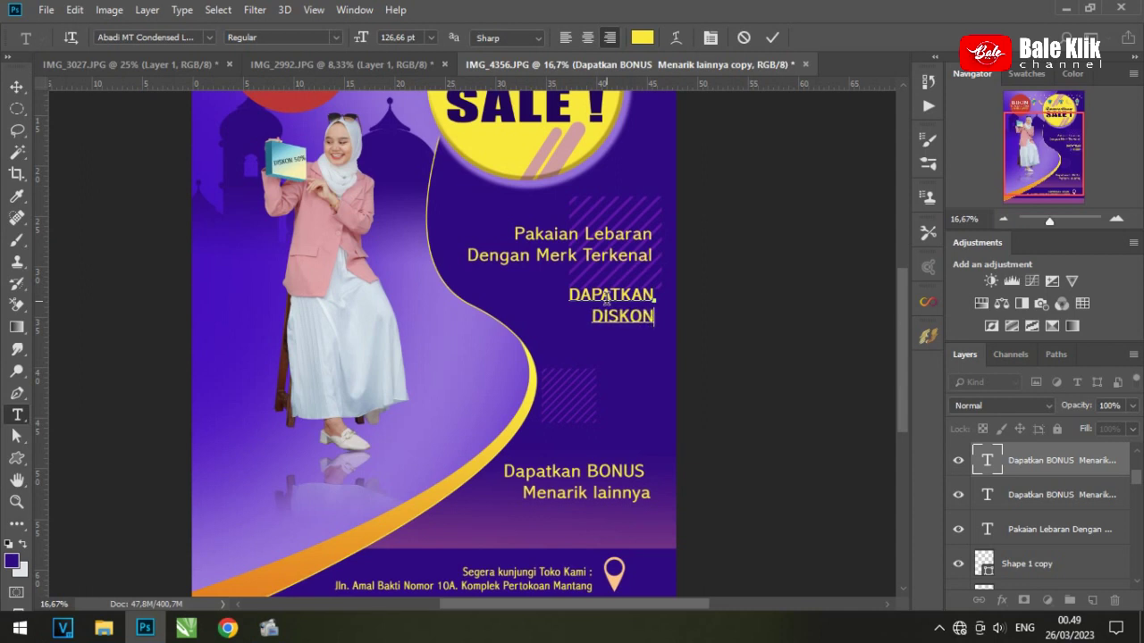
pyautogui.write(' sampai')
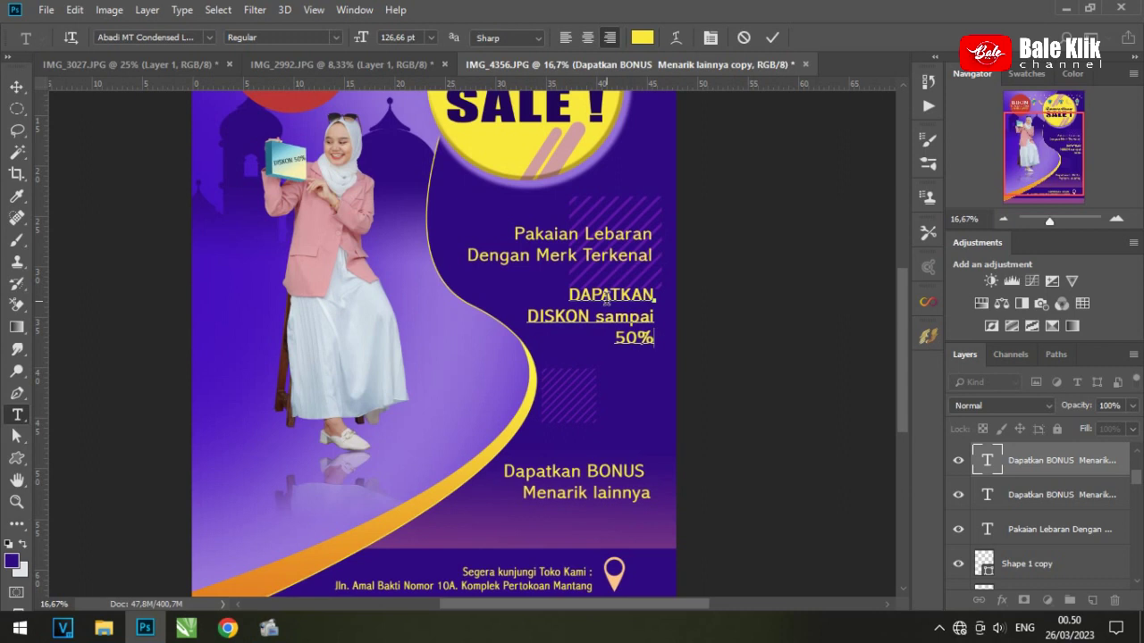
pyautogui.moveTo(613, 344); pyautogui.dragTo(617, 366)
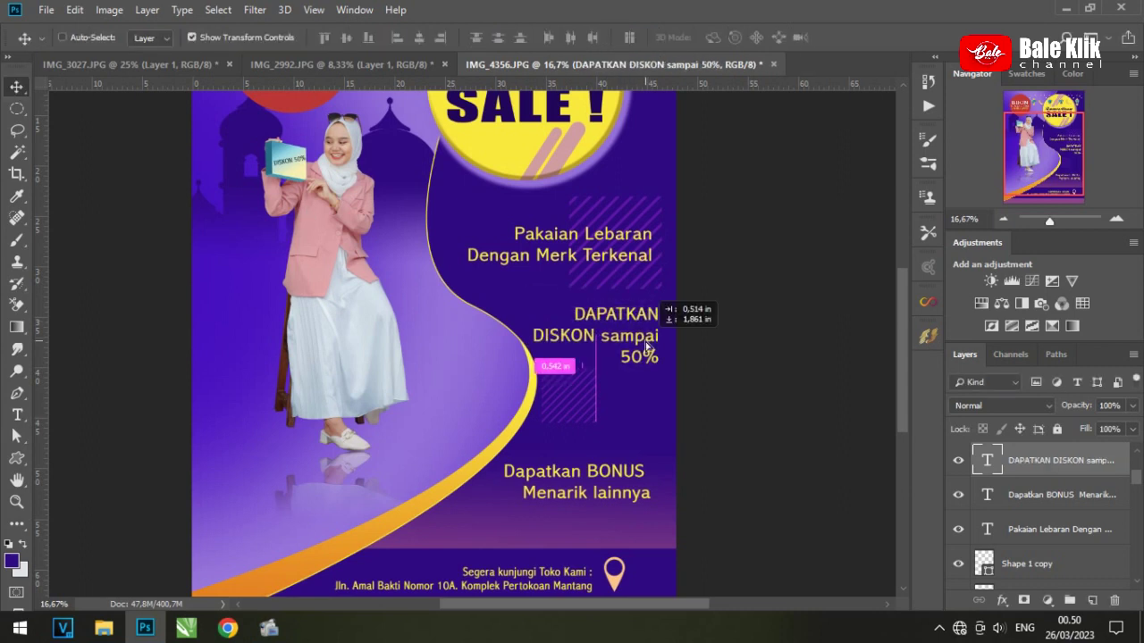
# Step: Break the discount text onto separate lines, centre-align it and centre it under the tagline
pyautogui.doubleClick(617, 366)
pyautogui.press('Return')
pyautogui.press('Delete')
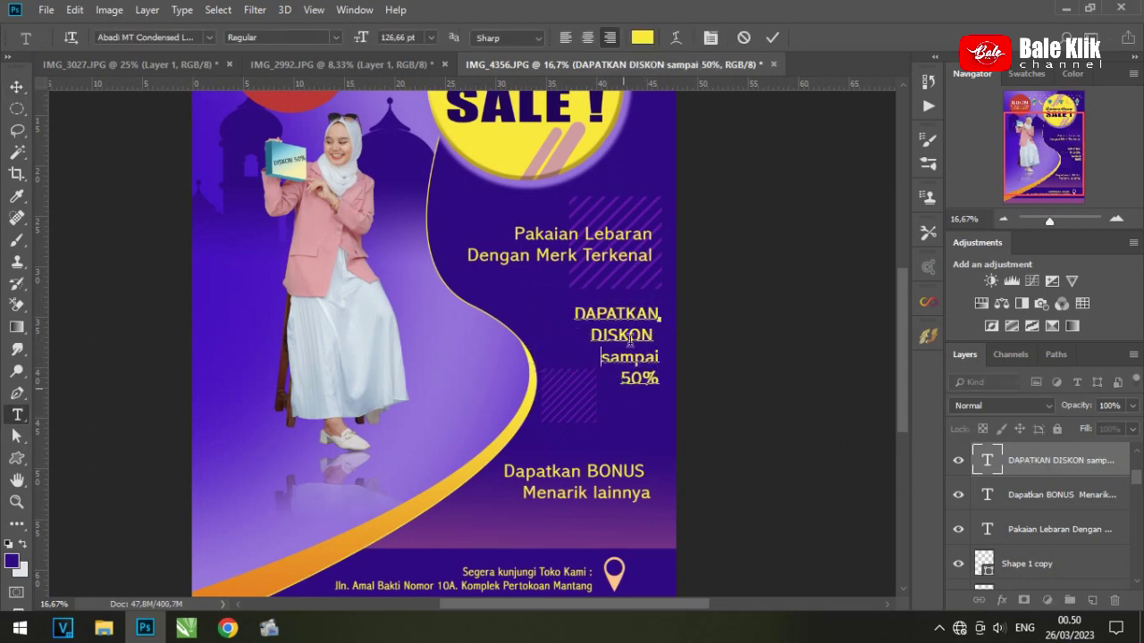
pyautogui.hotkey('ctrl', 'shift', 'c')
pyautogui.click(16, 86)
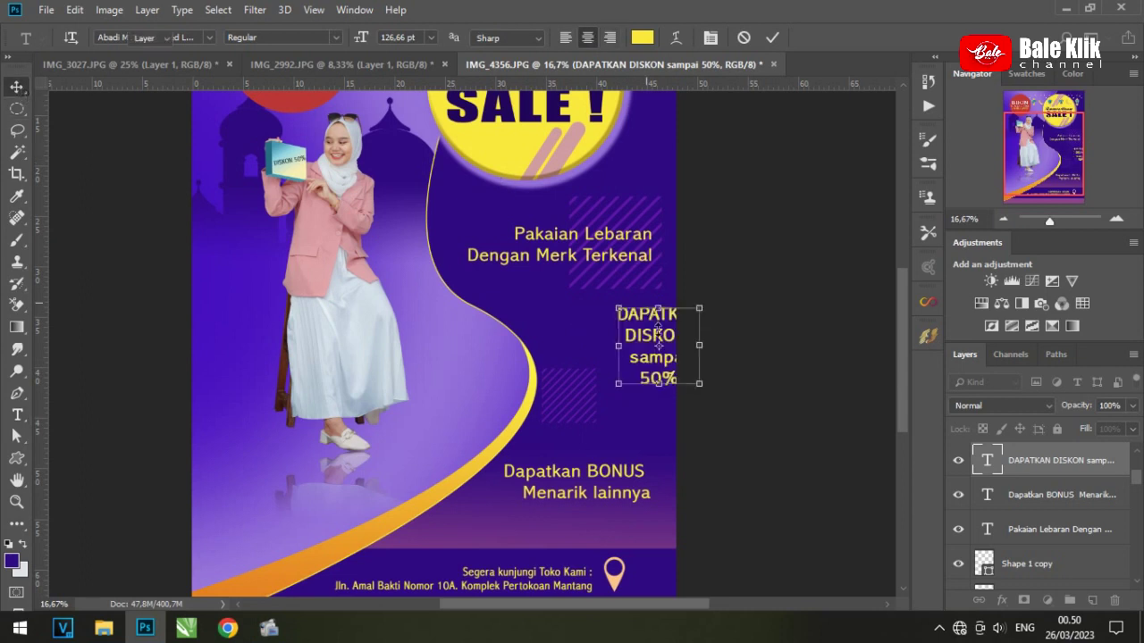
pyautogui.moveTo(614, 318)
pyautogui.mouseDown()
pyautogui.moveTo(554, 317)
pyautogui.moveTo(633, 336)
pyautogui.mouseUp()
# Step: Set DISKON to 150 pt and 50% to 250 pt
pyautogui.doubleClick(595, 336)
pyautogui.click(402, 37)
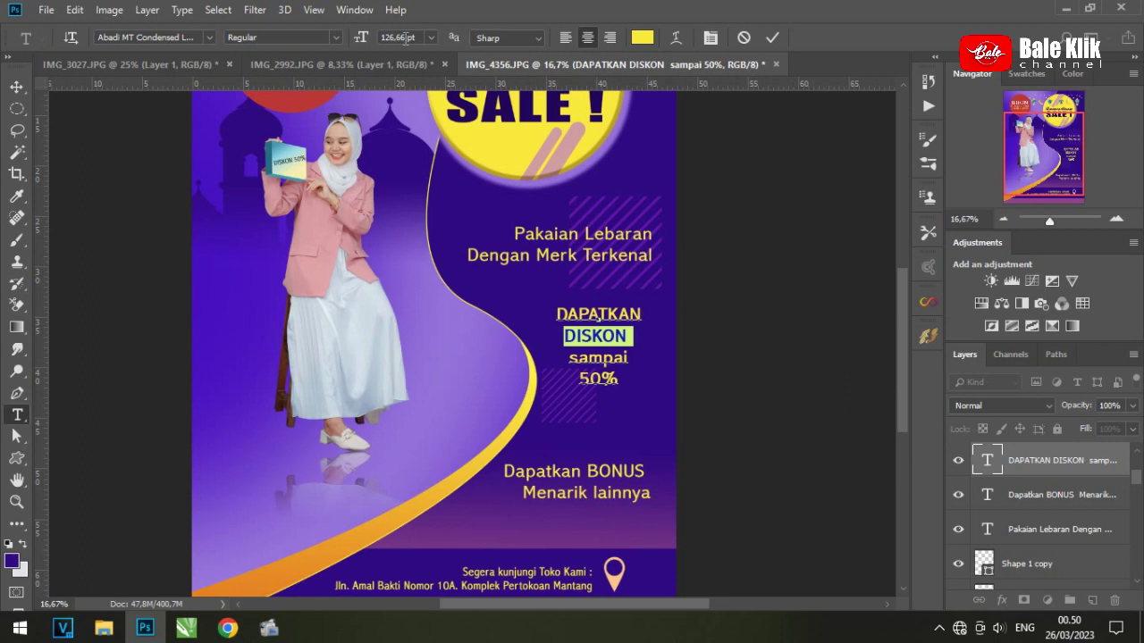
pyautogui.write('200150')
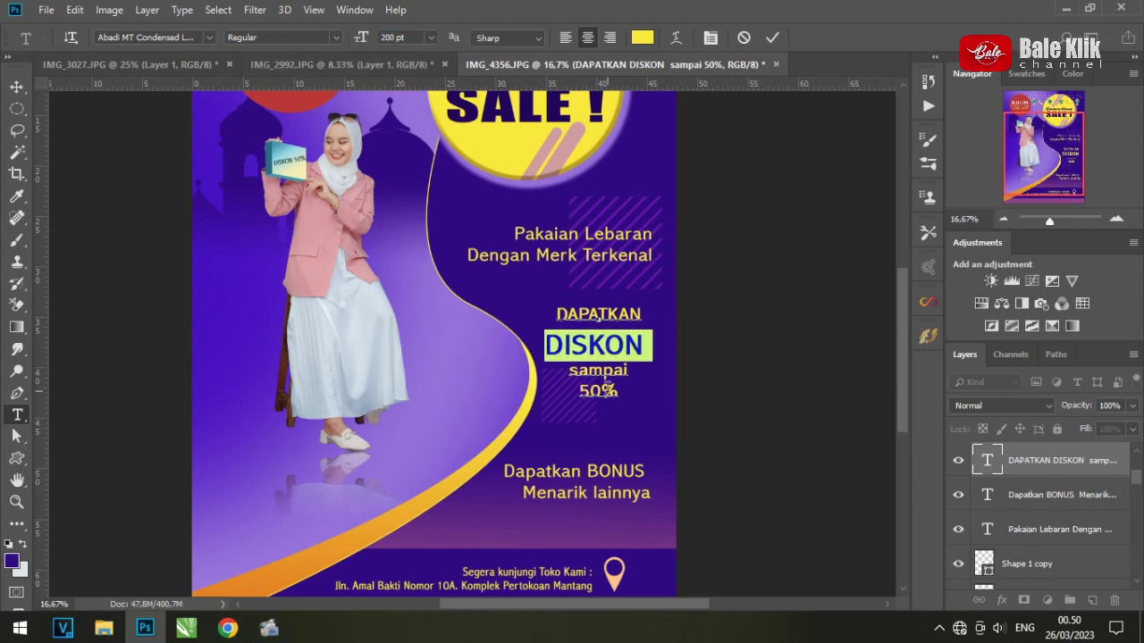
pyautogui.press('Return')
pyautogui.click(402, 38)
pyautogui.write('250')
pyautogui.press('Return')
pyautogui.click(17, 92)
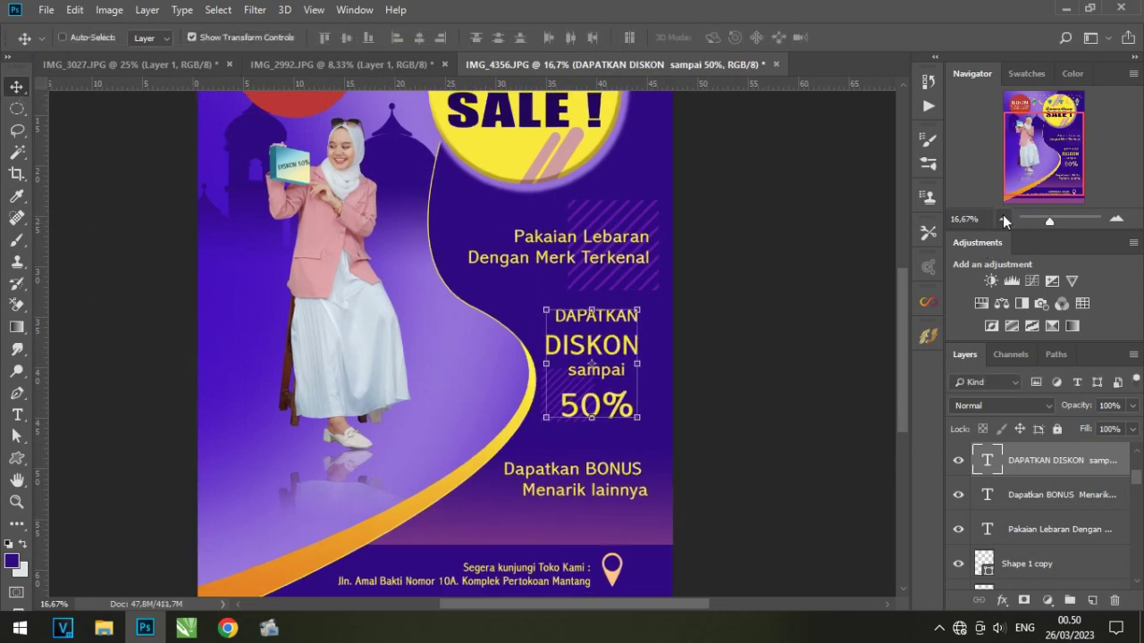
pyautogui.click(1003, 219)
pyautogui.click(1116, 219)
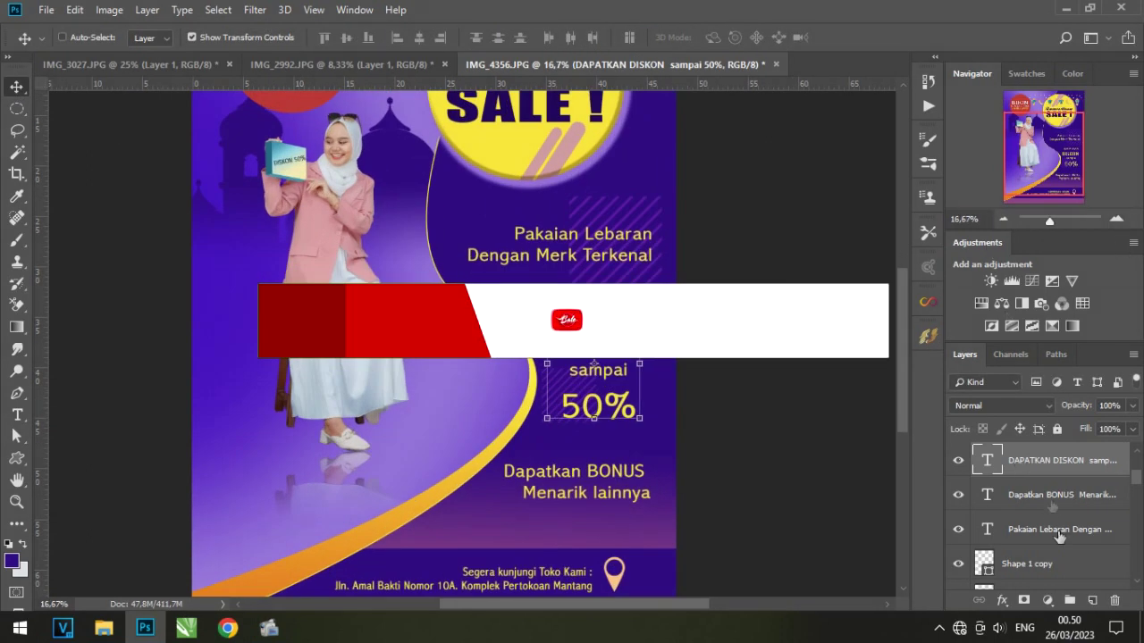
# Step: Scale the Dapatkan BONUS line to about 79% and move it just below 50%
pyautogui.click(1061, 495)
pyautogui.hotkey('ctrl', 't')
pyautogui.moveTo(502, 459); pyautogui.dragTo(537, 473)
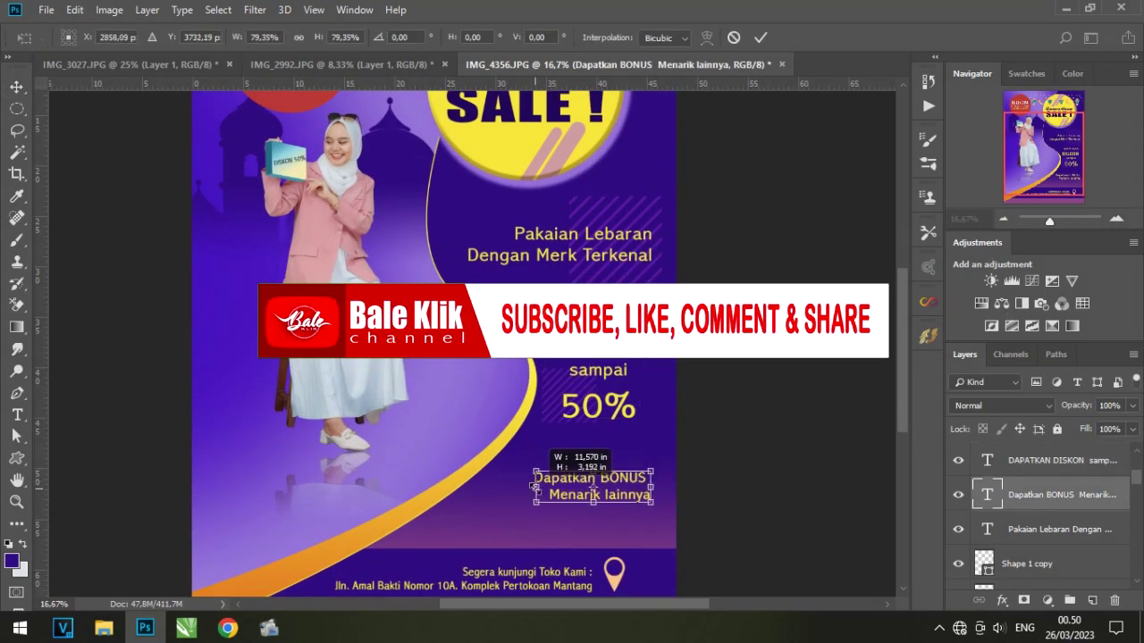
pyautogui.press('Return')
pyautogui.moveTo(563, 453); pyautogui.dragTo(564, 461)
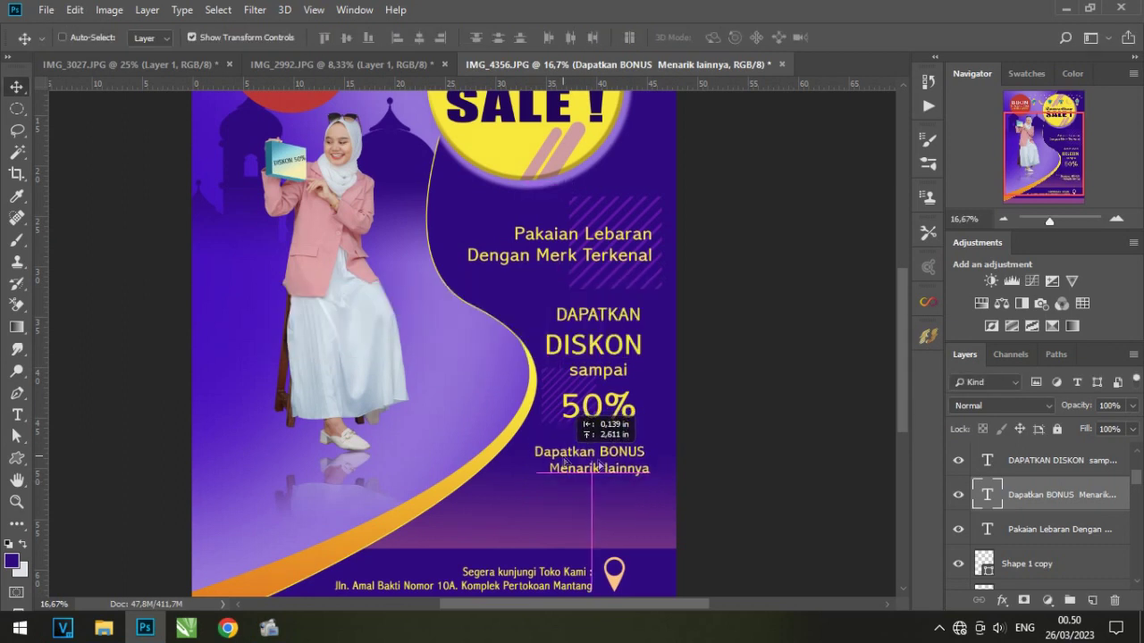
pyautogui.click(1004, 220)
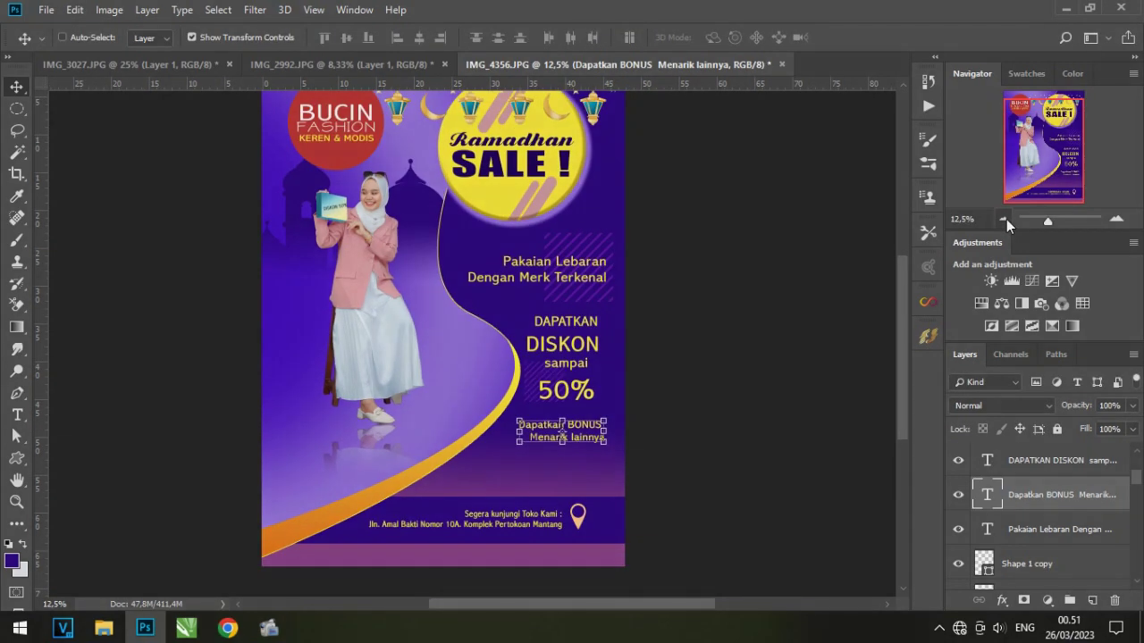
pyautogui.click(1005, 219)
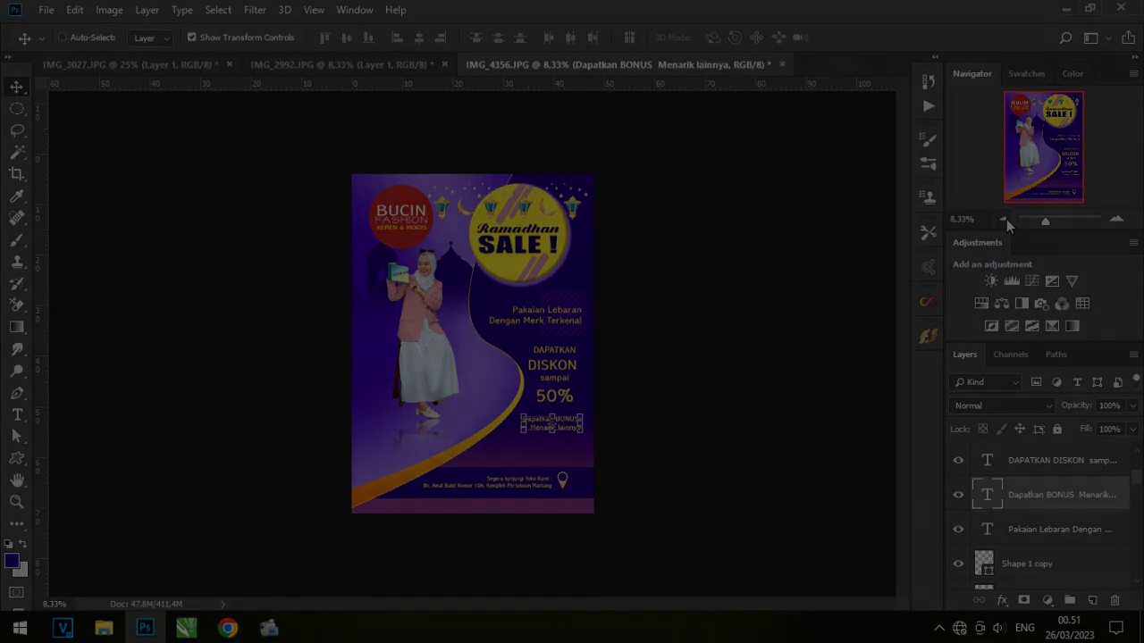